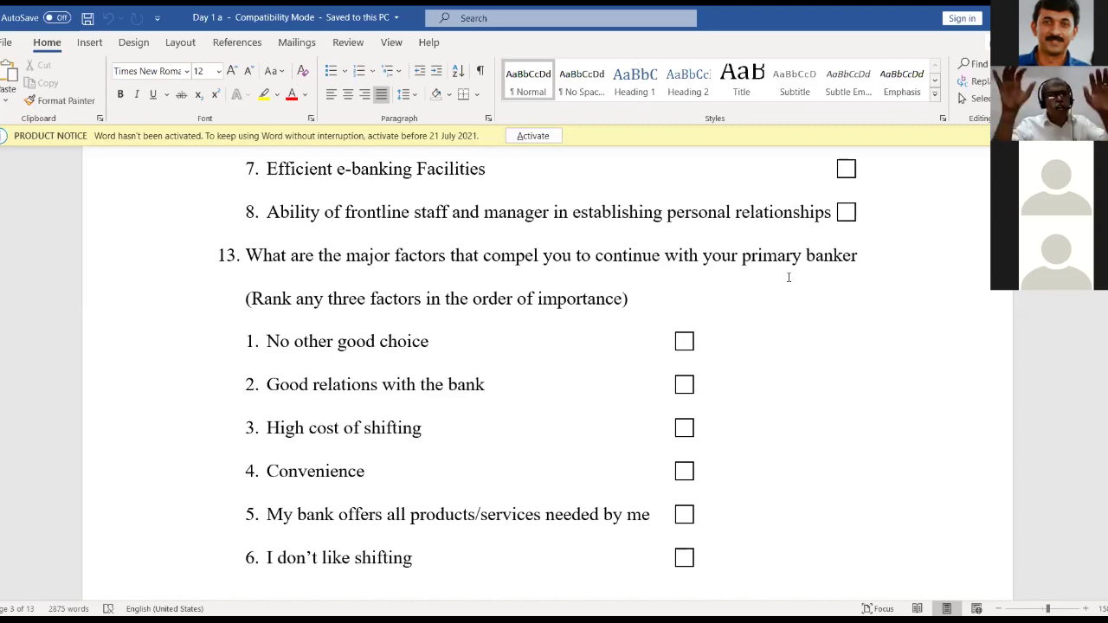
Look through the bank questionnaire around questions 13 and 14, including the seven-point agreement scale table.
scroll(788, 277, down, 10)
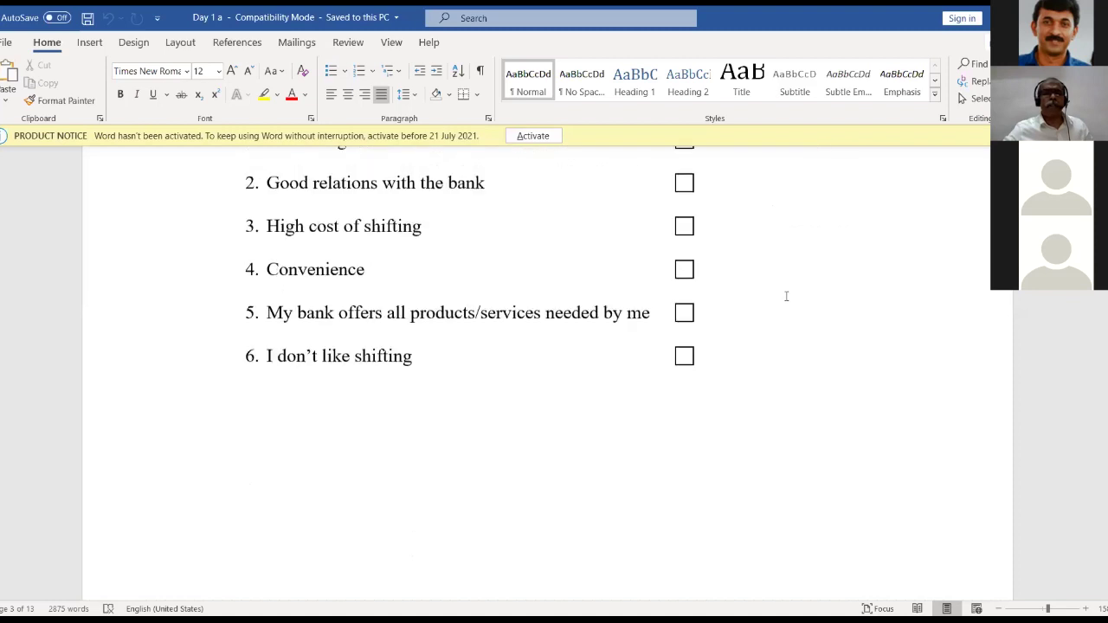
scroll(786, 302, up, 6)
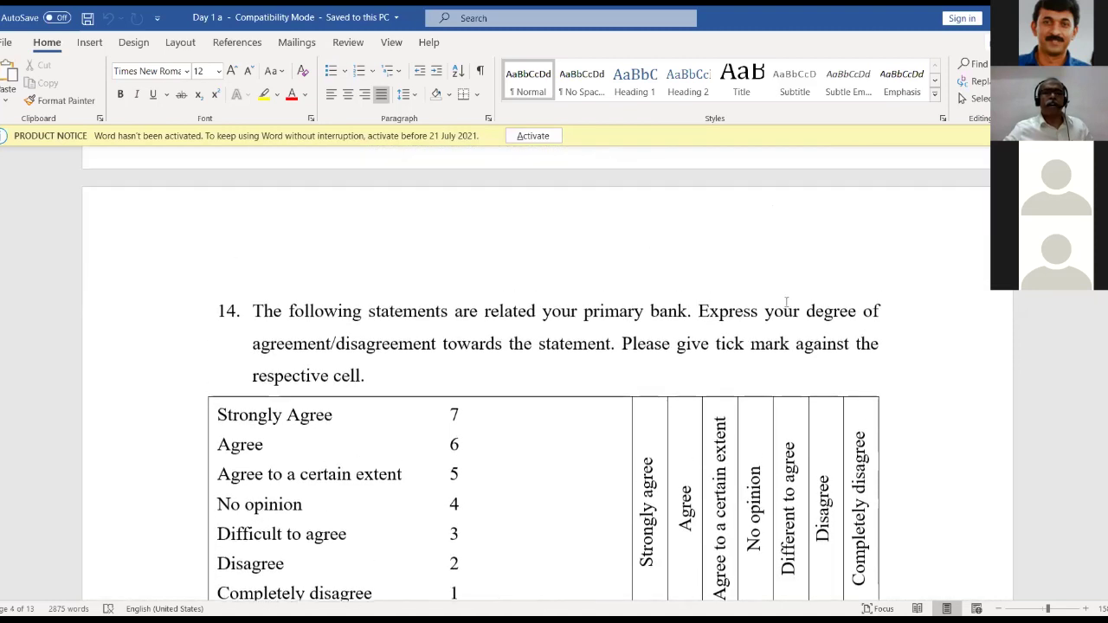
scroll(786, 302, down, 5)
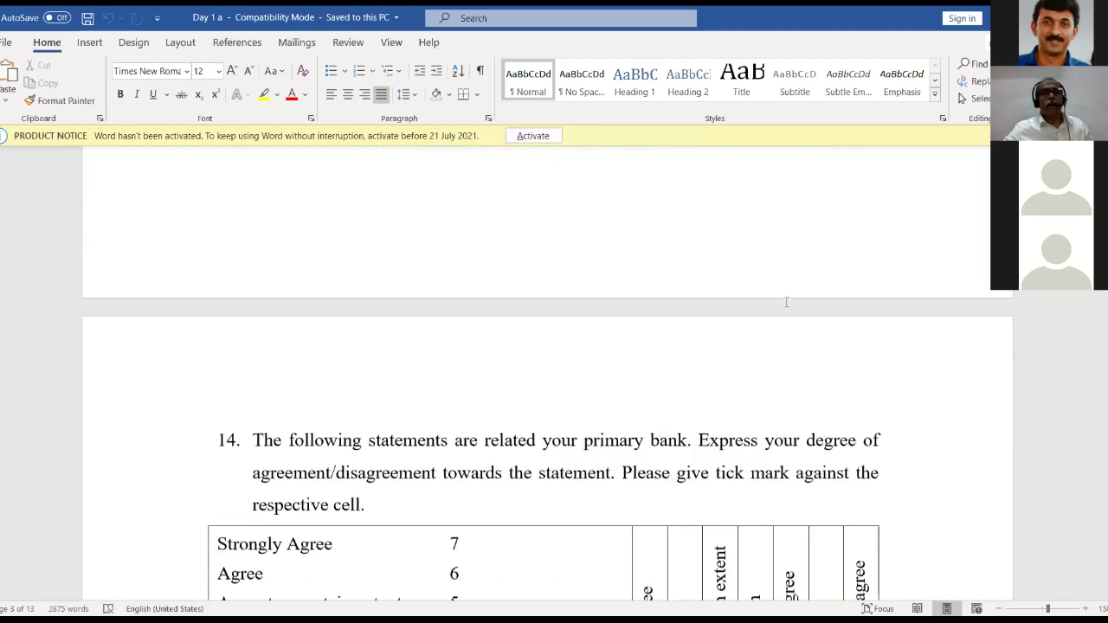
scroll(784, 311, down, 5)
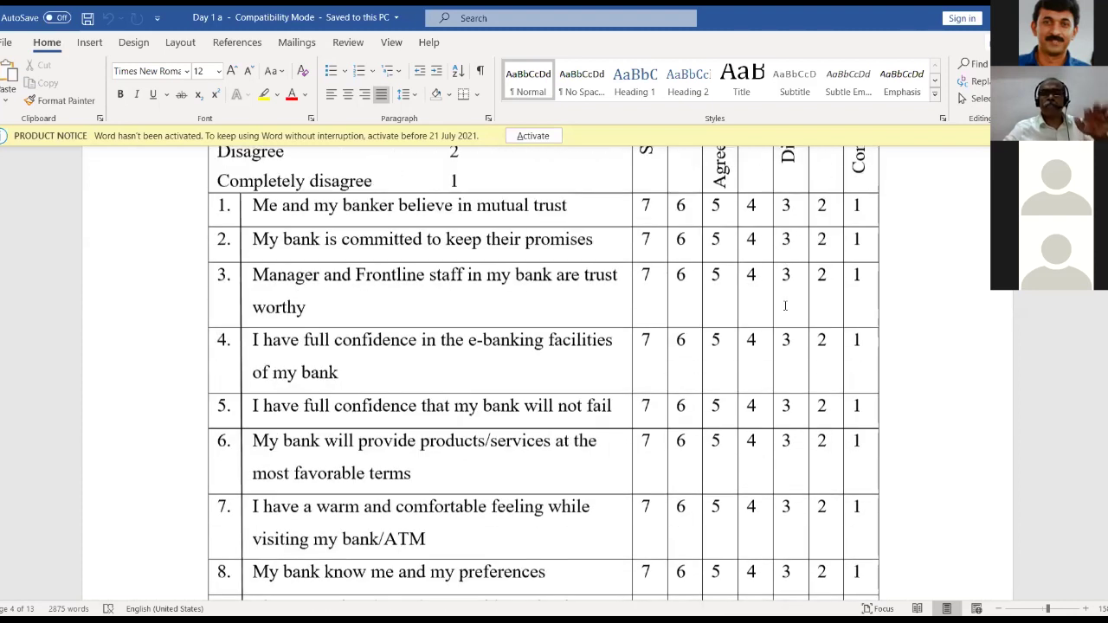
scroll(782, 329, up, 6)
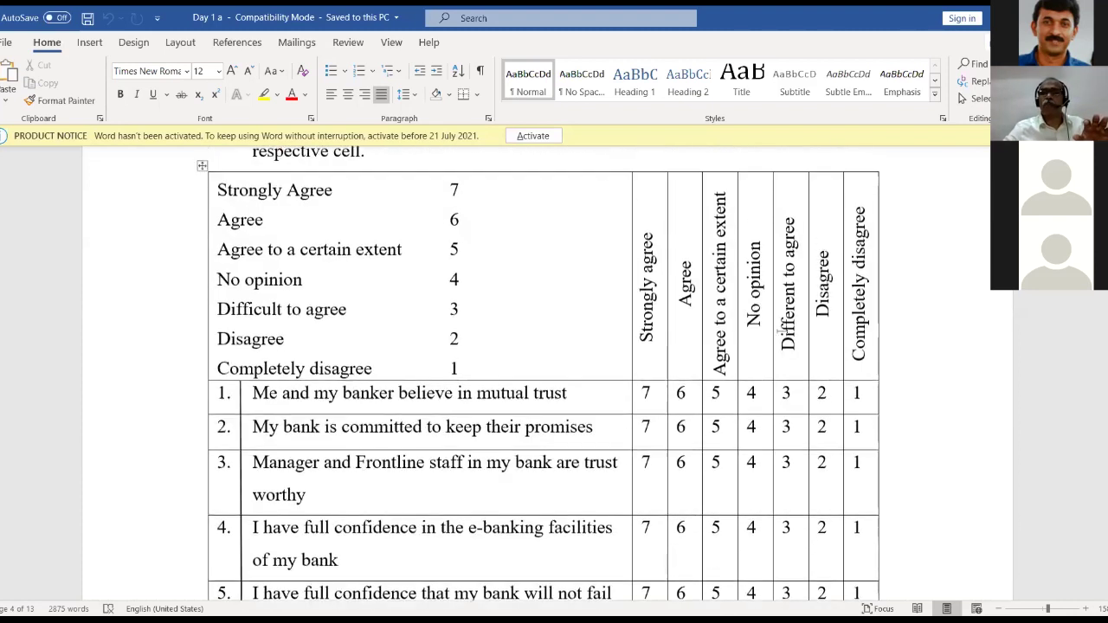
scroll(782, 332, up, 3)
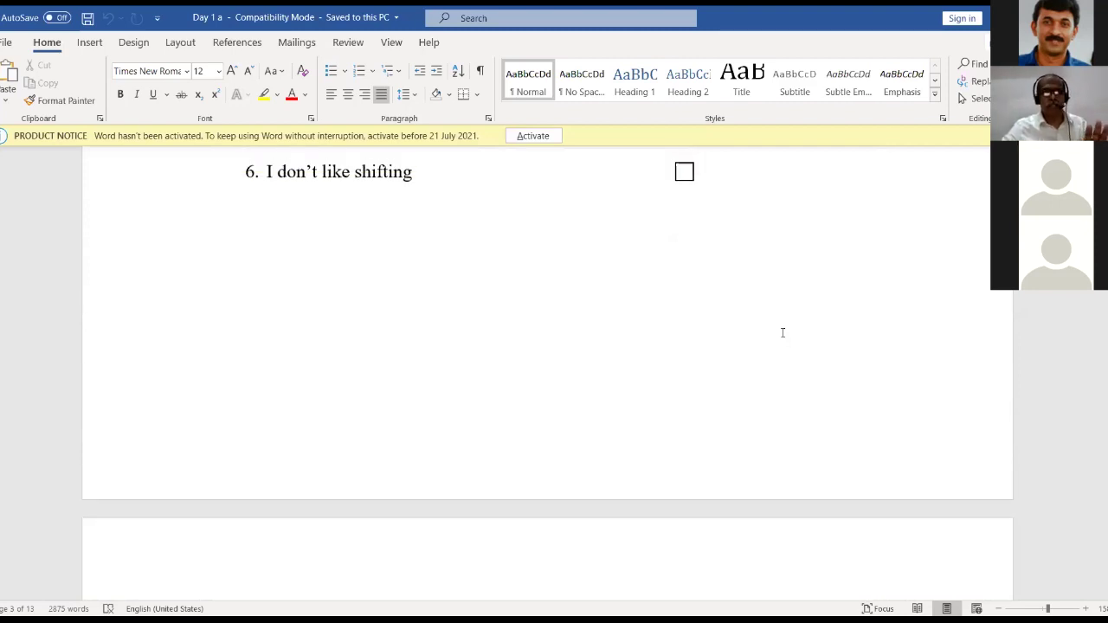
scroll(782, 333, up, 3)
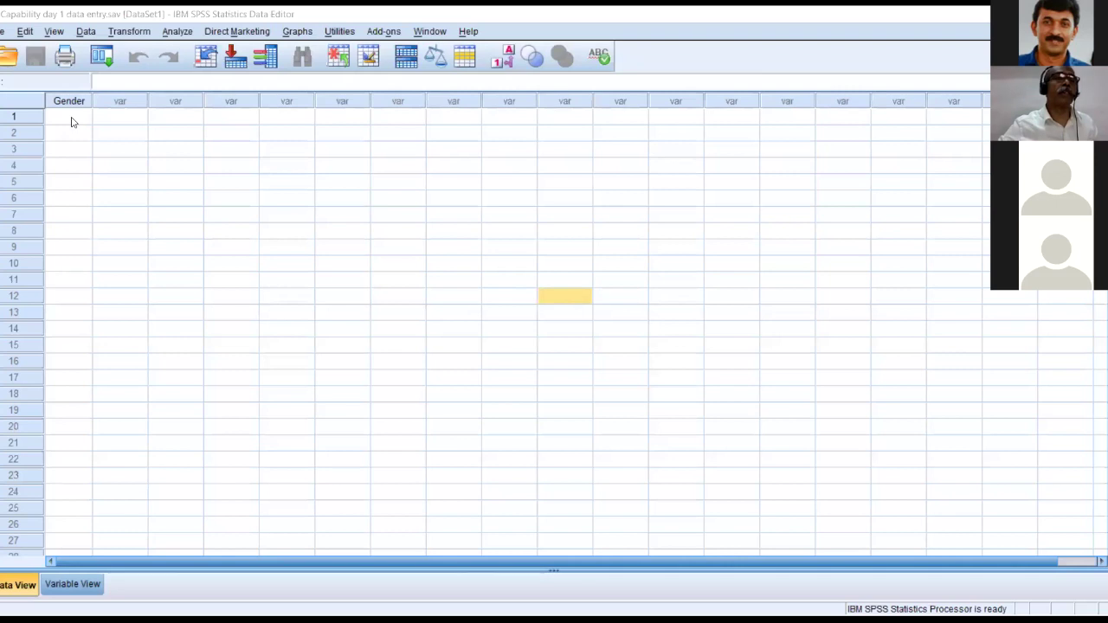
Switch to the SPSS Data Editor and show the variable definitions of the day 1 data entry dataset.
click(72, 120)
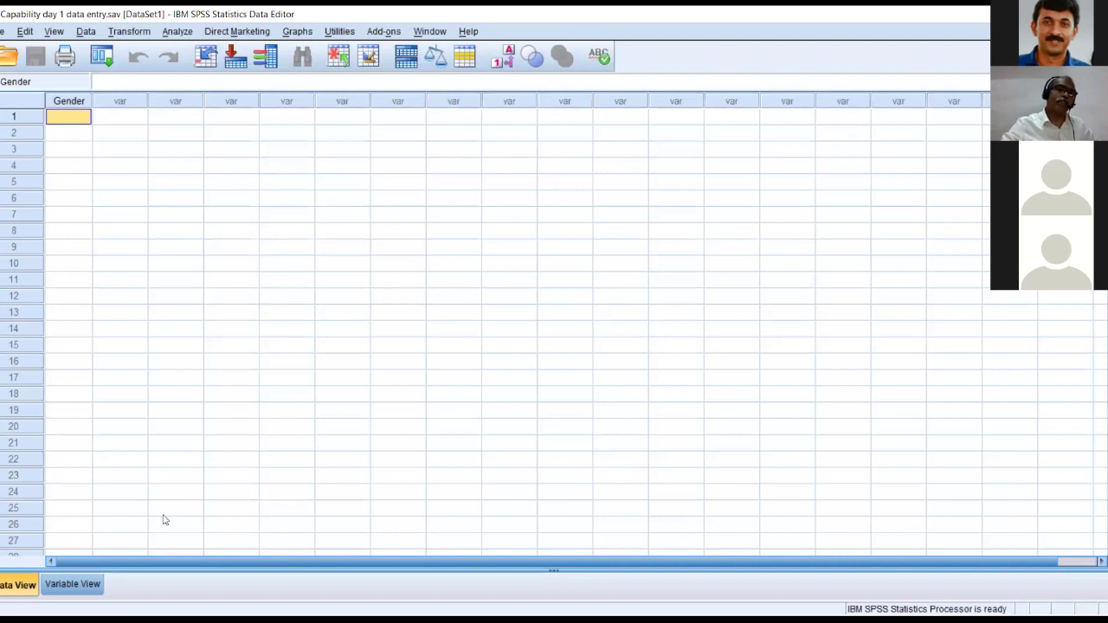
click(76, 589)
click(76, 587)
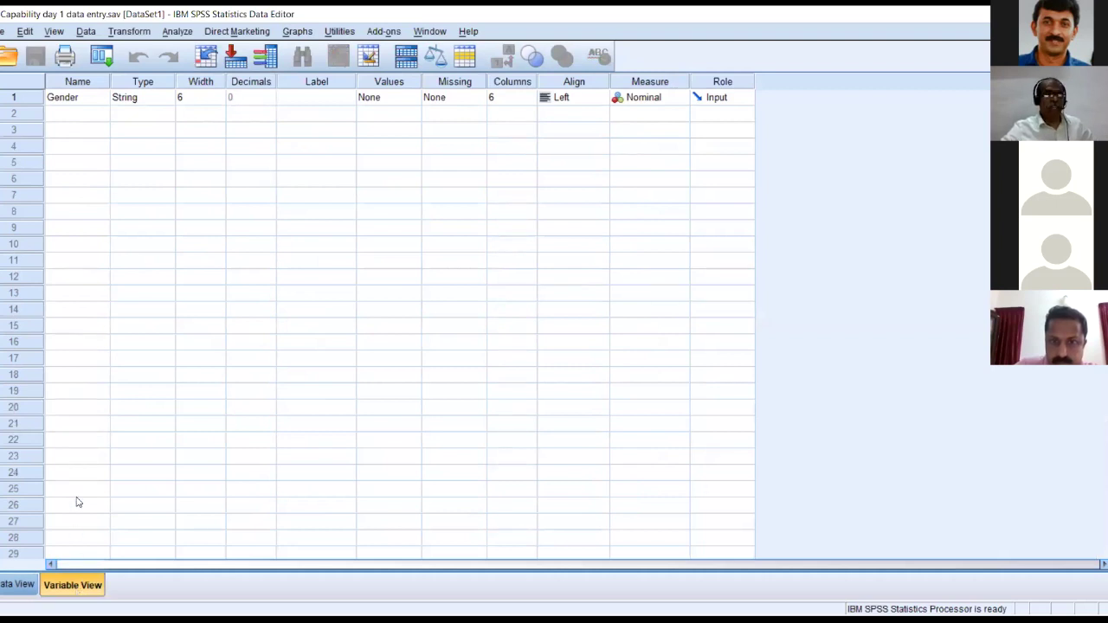
Examine the available variable types for the Gender variable and close the settings without changing them.
click(102, 102)
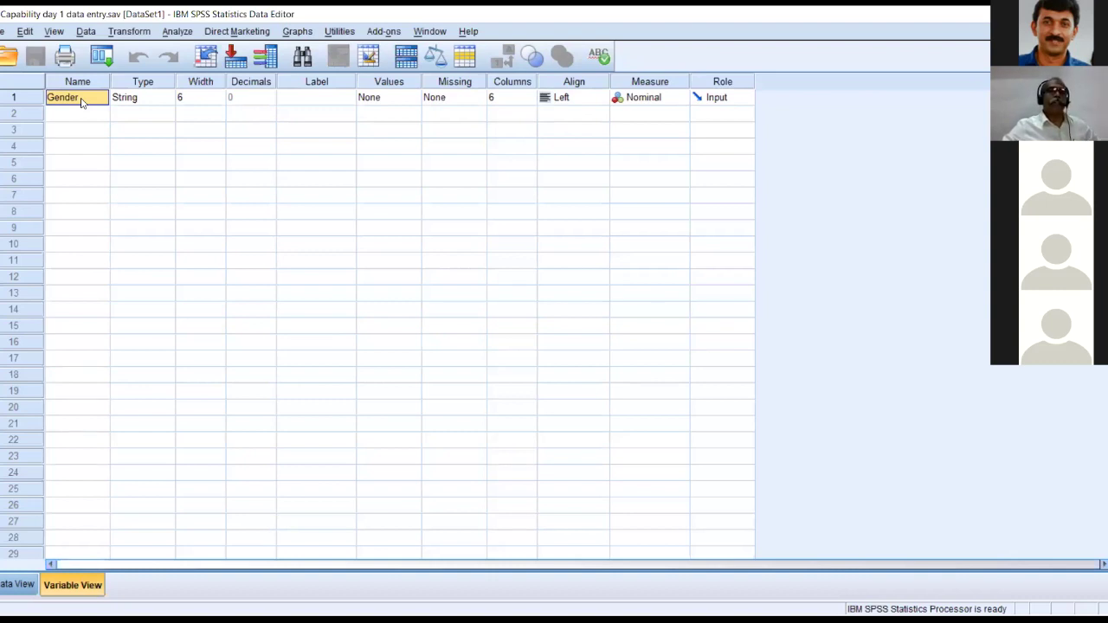
click(172, 100)
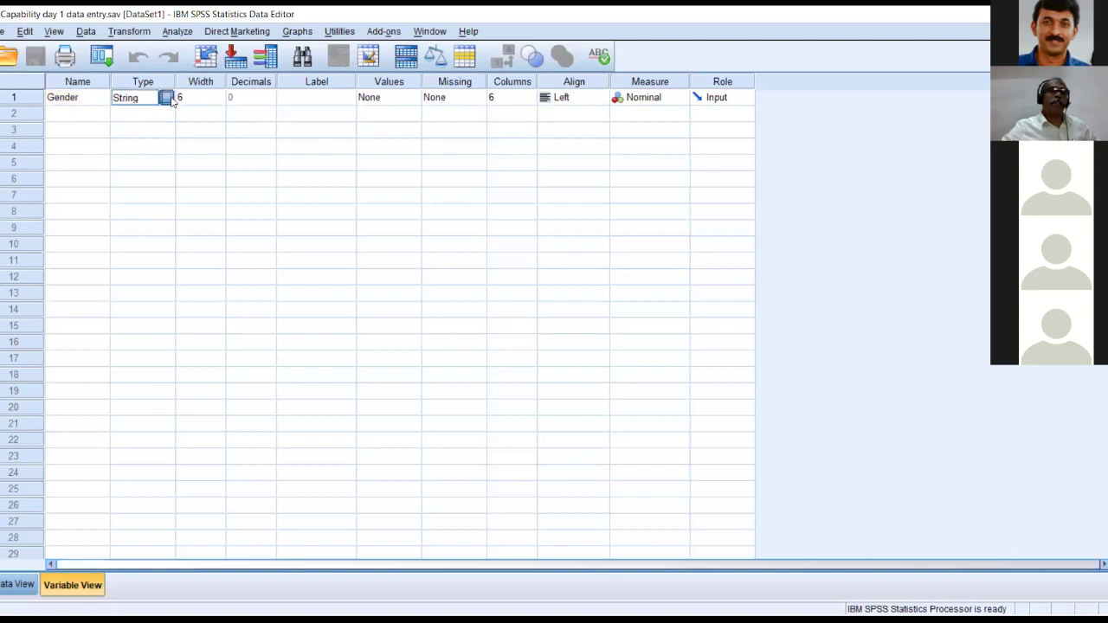
click(165, 97)
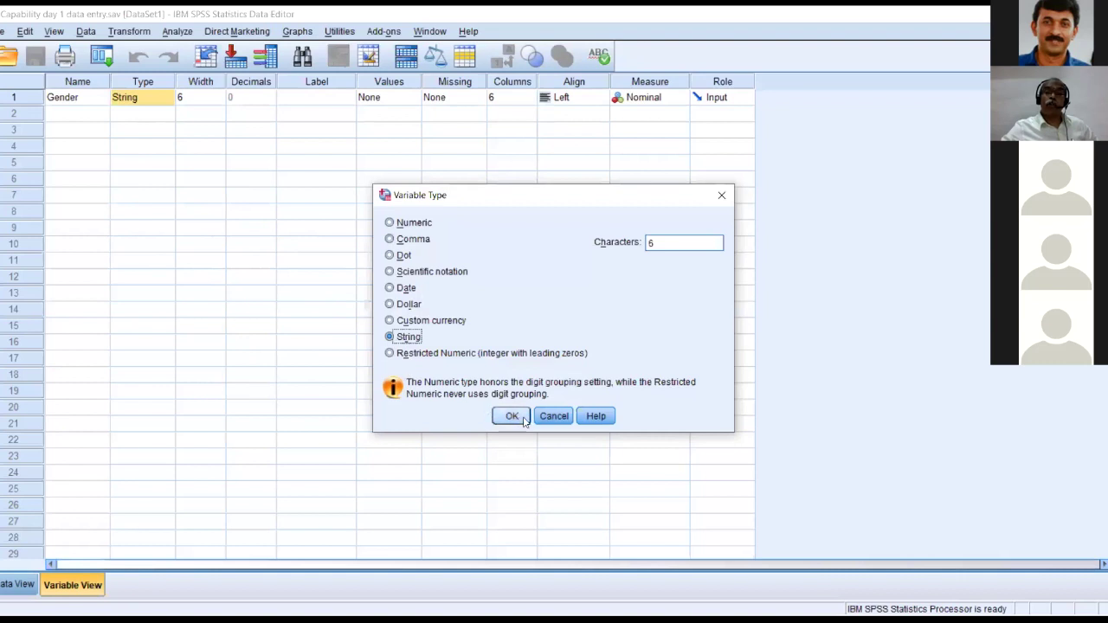
click(723, 198)
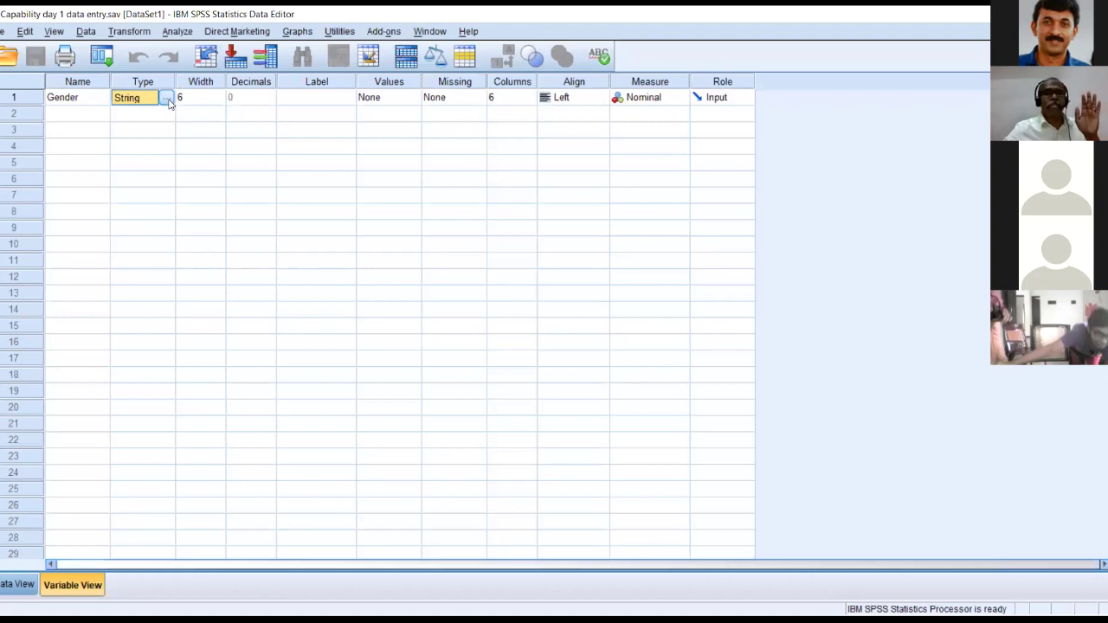
Widen the Label column and label the Gender variable "Gender of the Respondents".
click(288, 100)
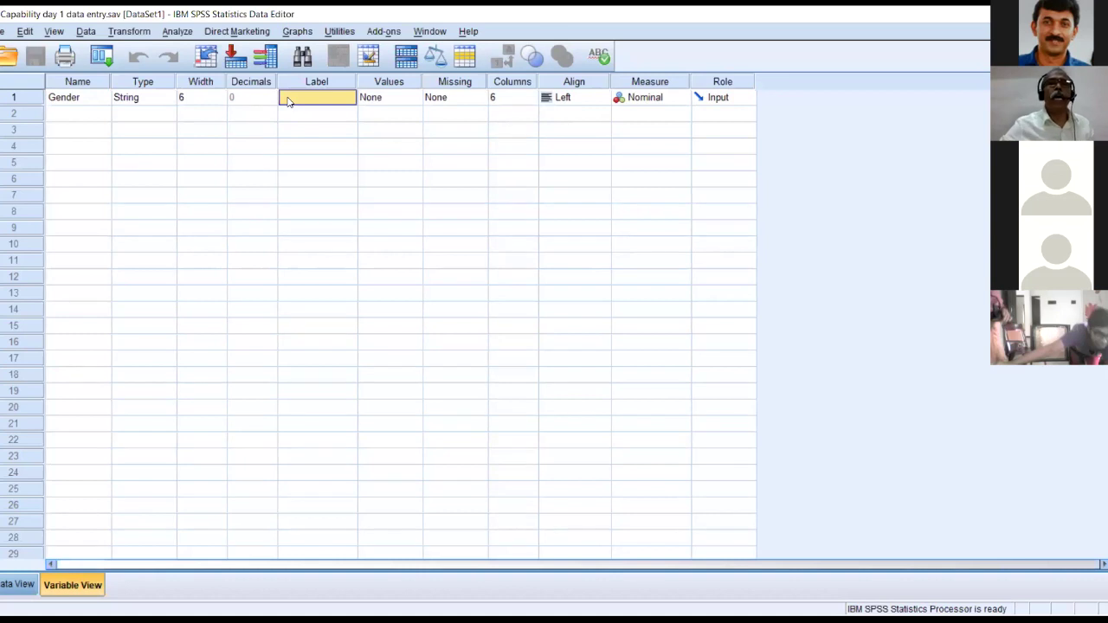
drag(357, 81, 439, 78)
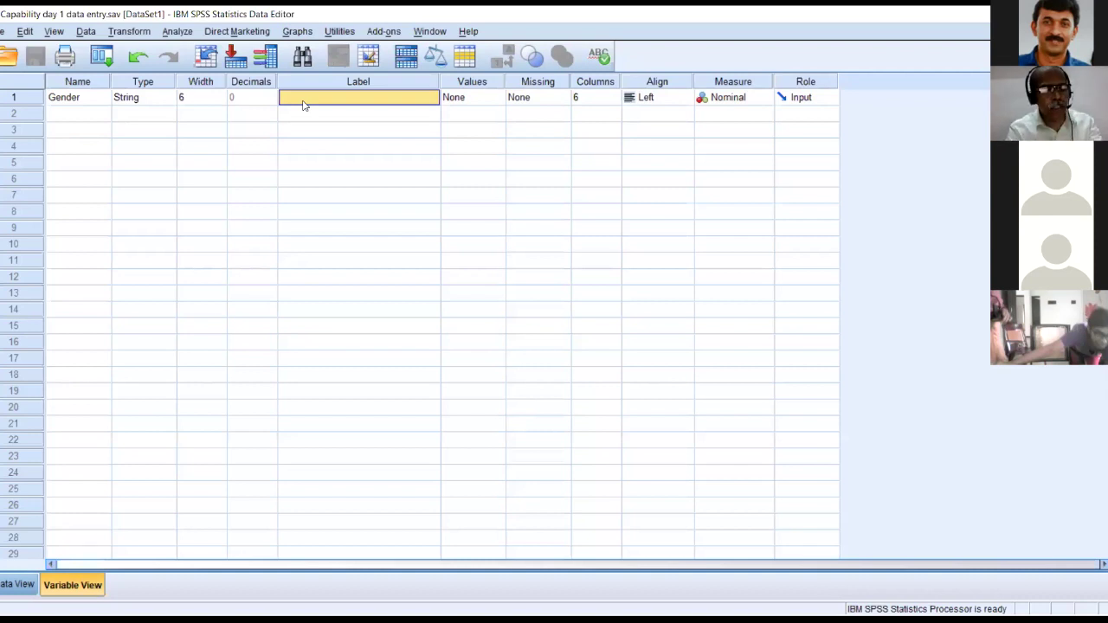
text(Gender of the Respondents)
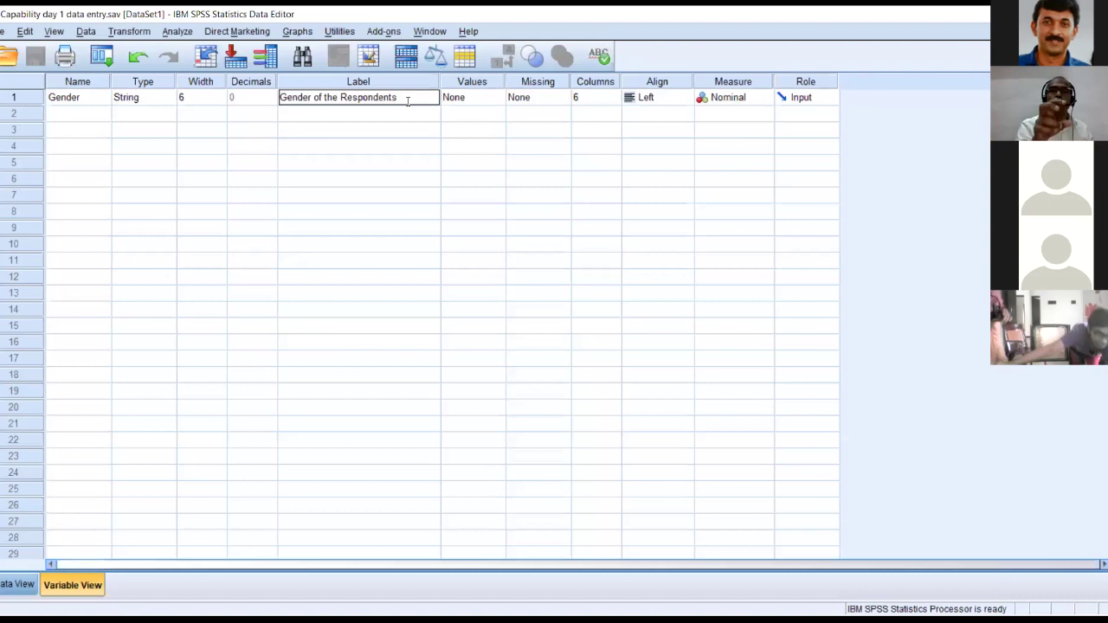
Add a value label to the Gender variable that codes 1 as "Male".
click(505, 100)
click(499, 97)
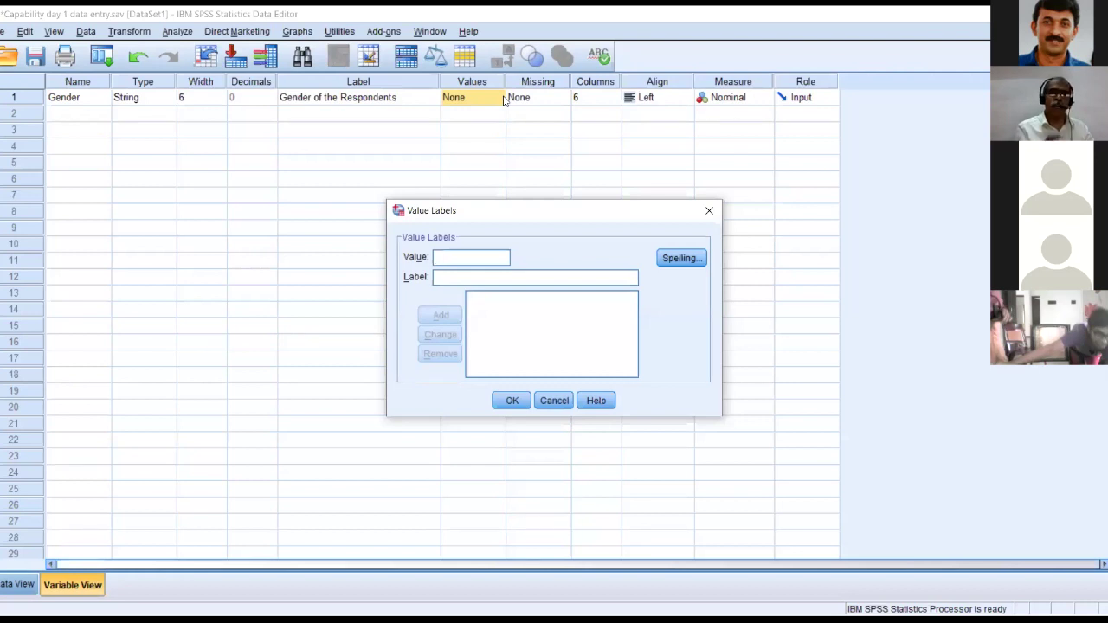
text(1)
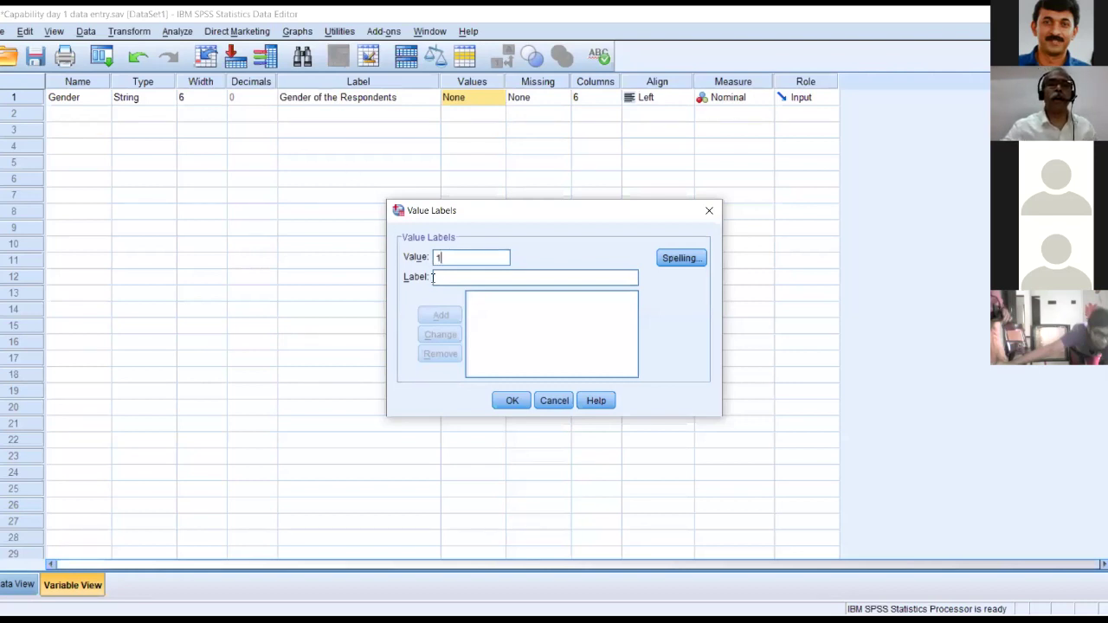
click(439, 278)
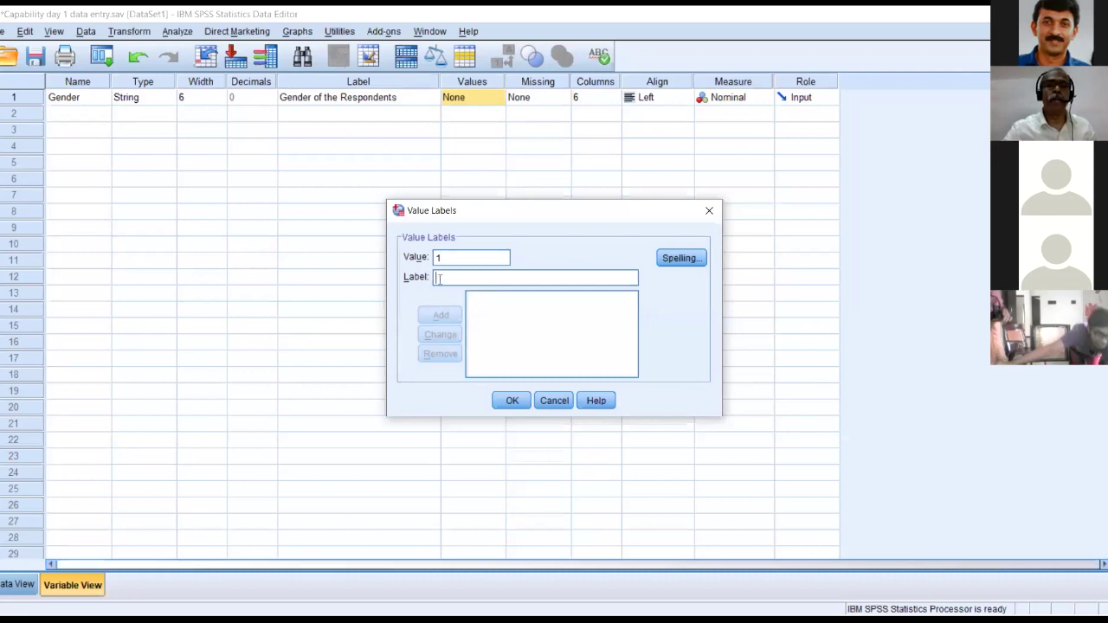
text(Male)
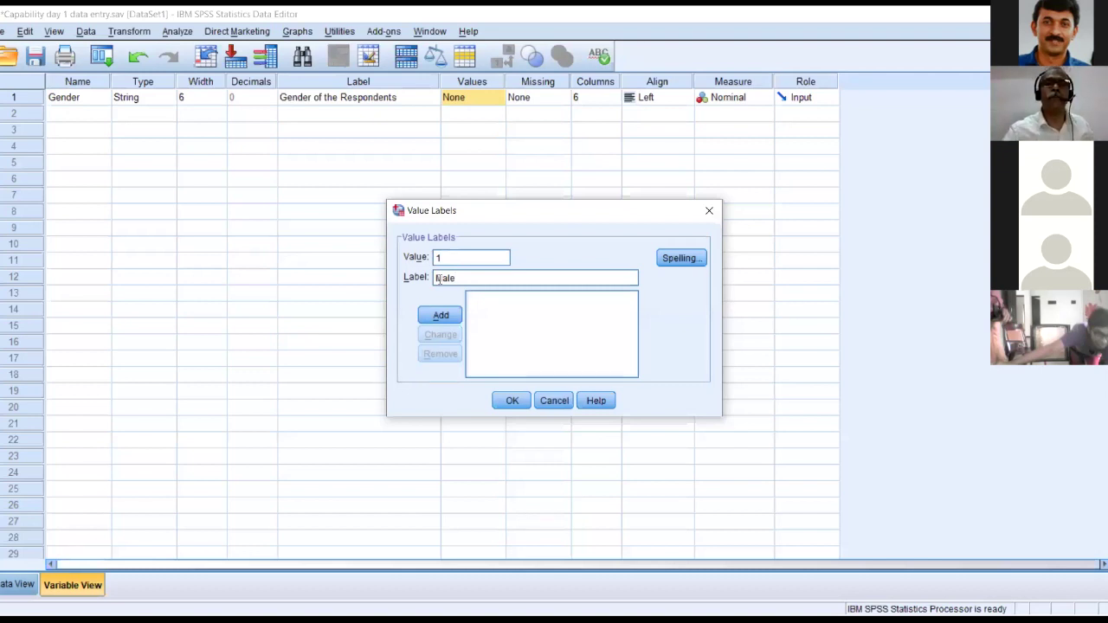
click(439, 320)
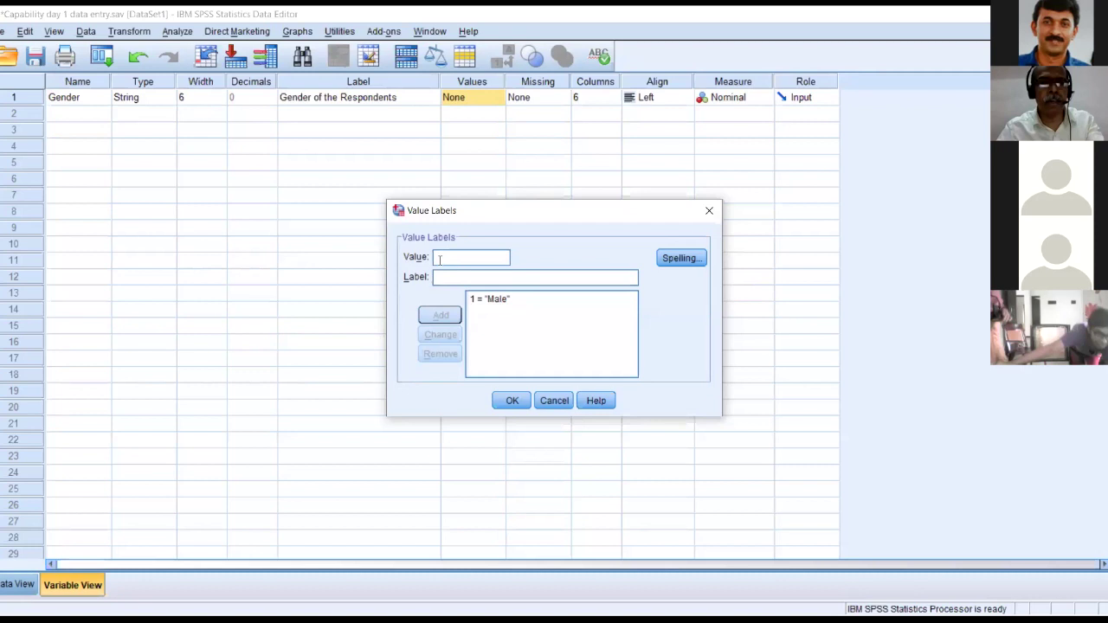
Add the value label 2 for "Female" to Gender and apply the value labels.
text(2)
click(437, 278)
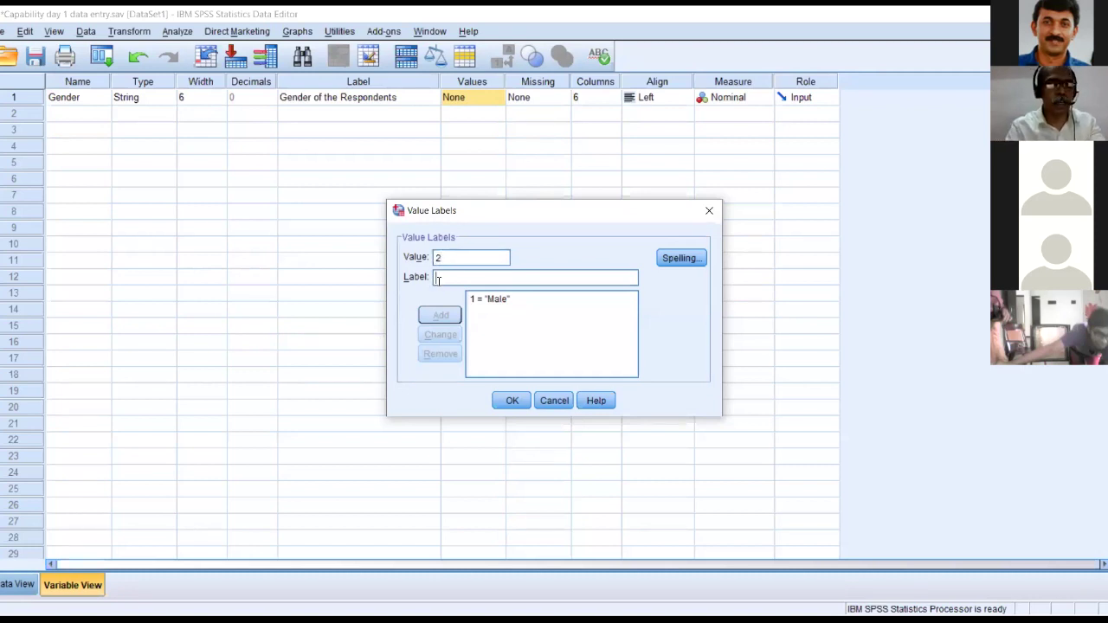
text(Female)
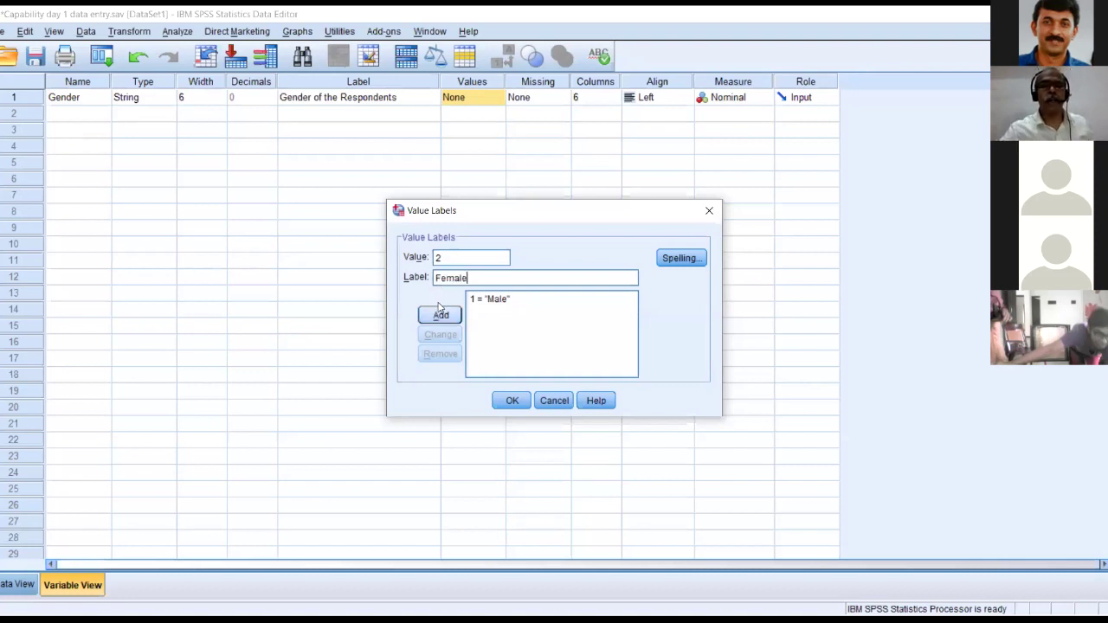
click(437, 314)
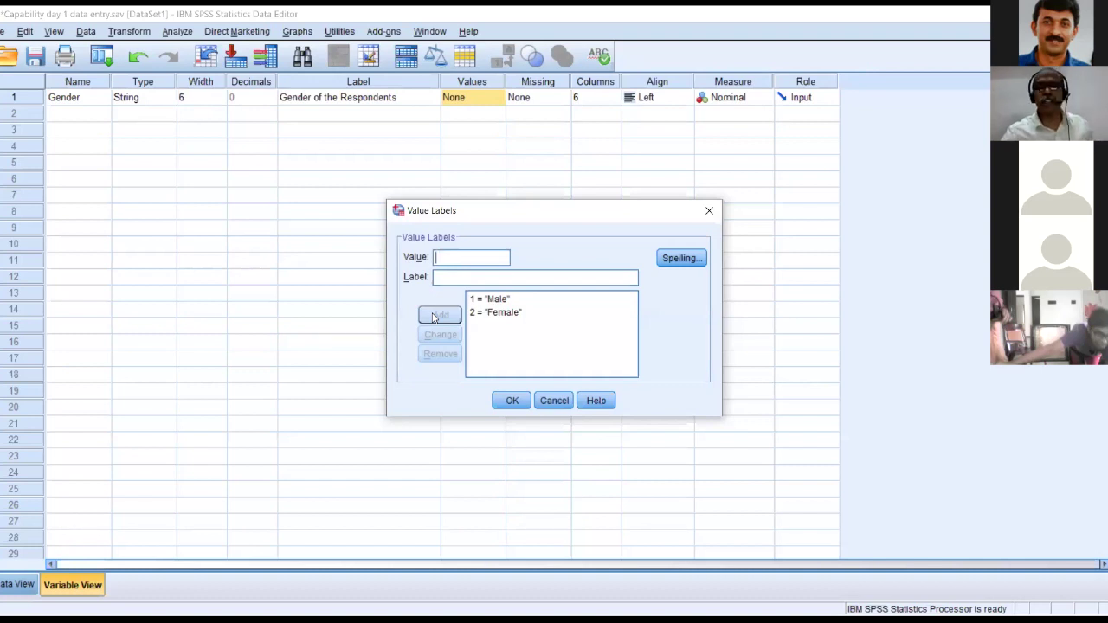
click(512, 403)
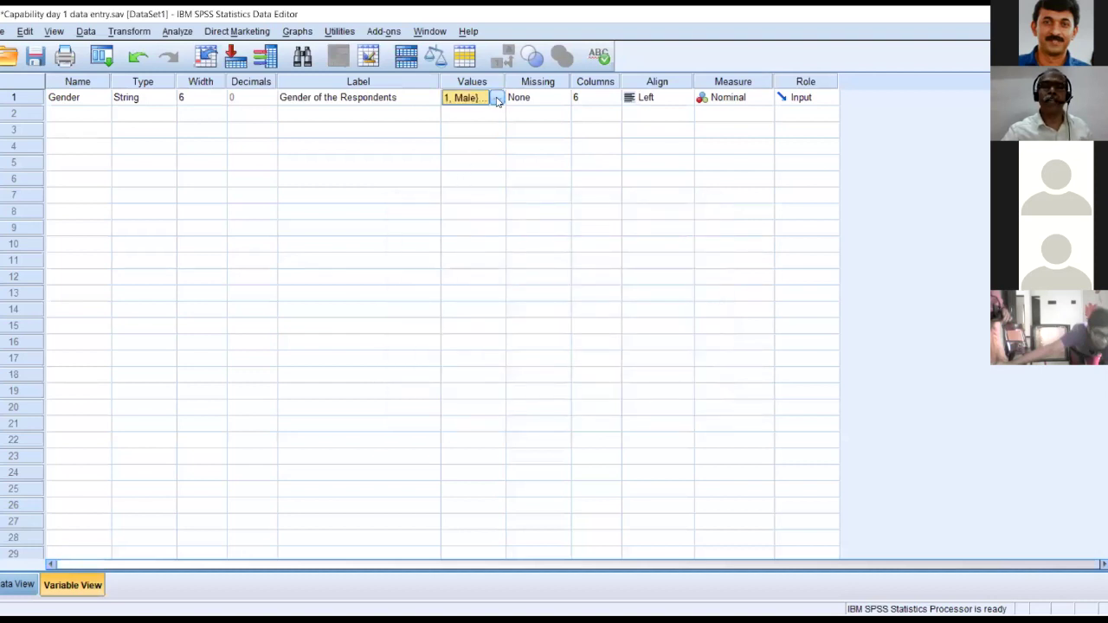
Review the Gender variable's value labels and its measurement level options.
click(497, 99)
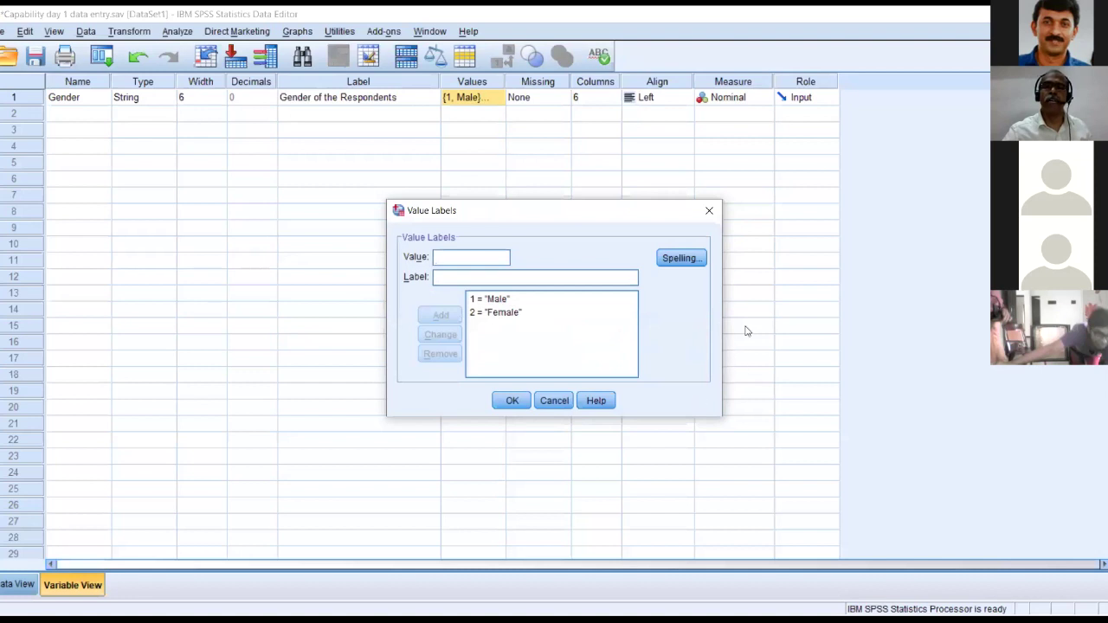
click(710, 211)
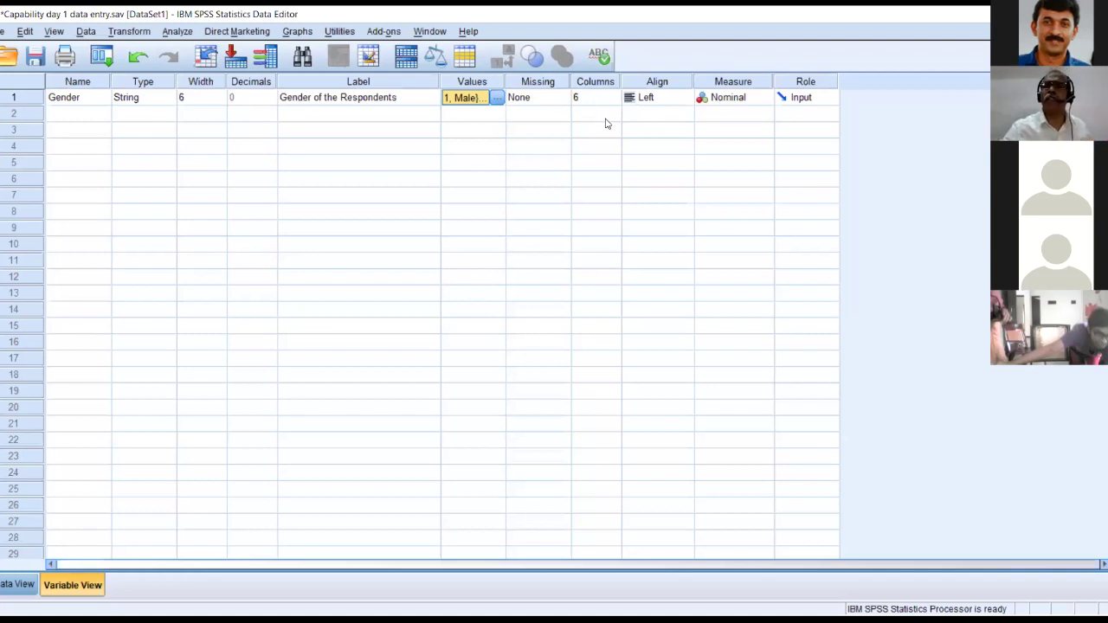
click(773, 100)
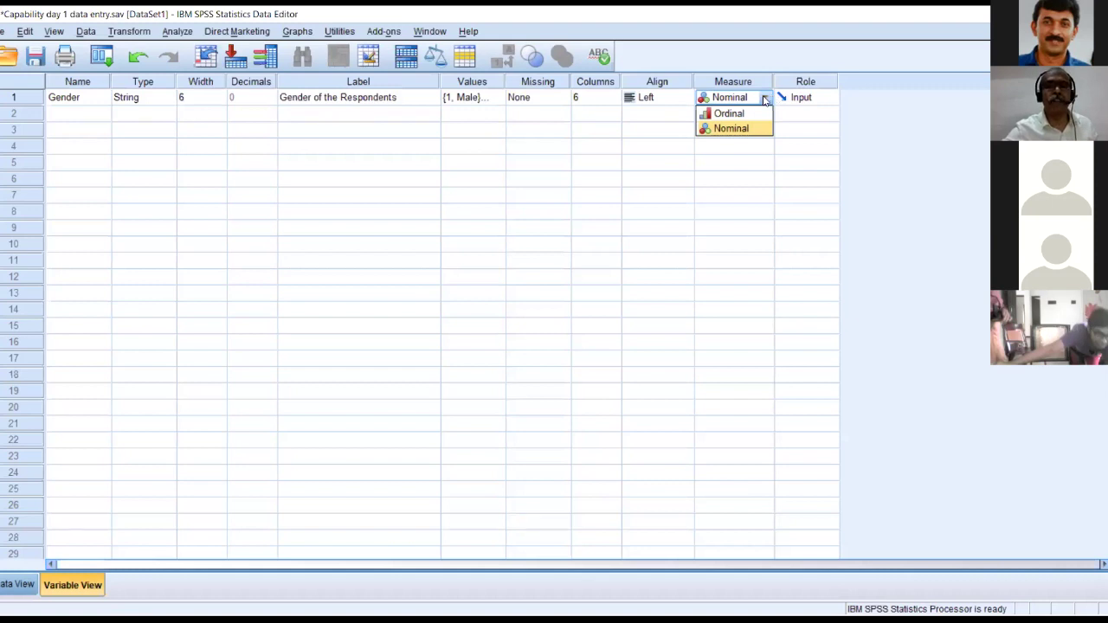
click(684, 107)
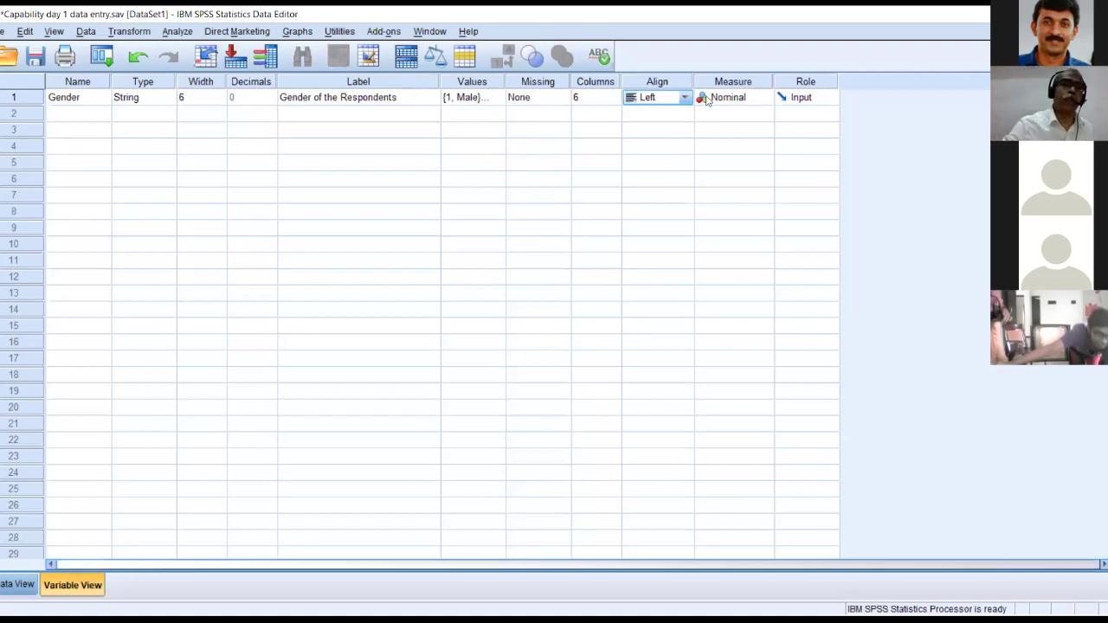
Create a second variable named Age below Gender and label it "Age of the respondents".
click(51, 121)
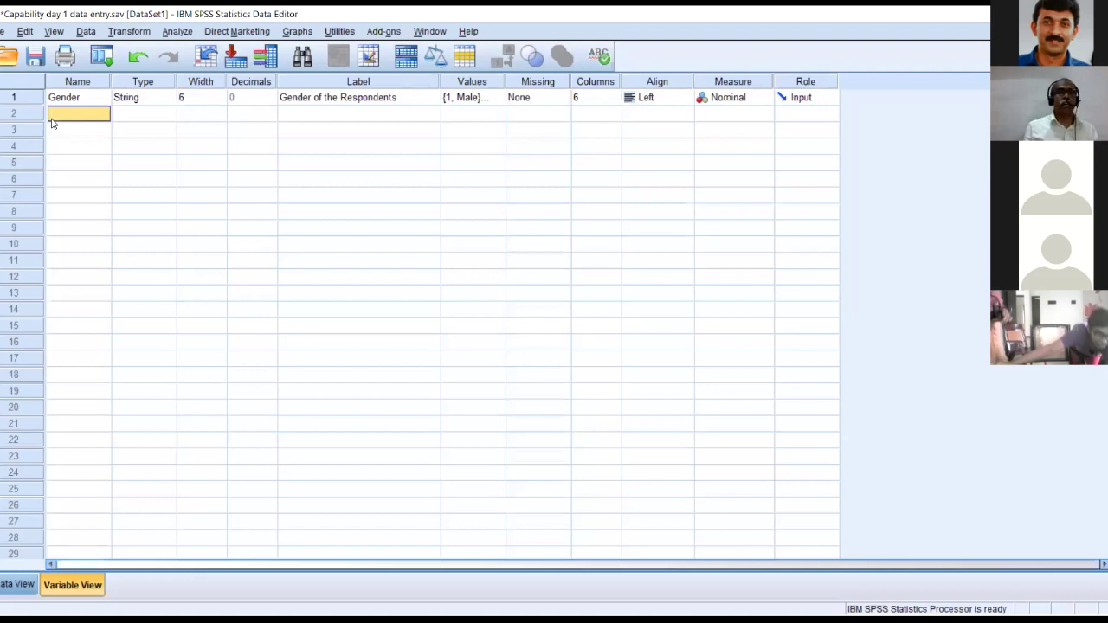
text(Age)
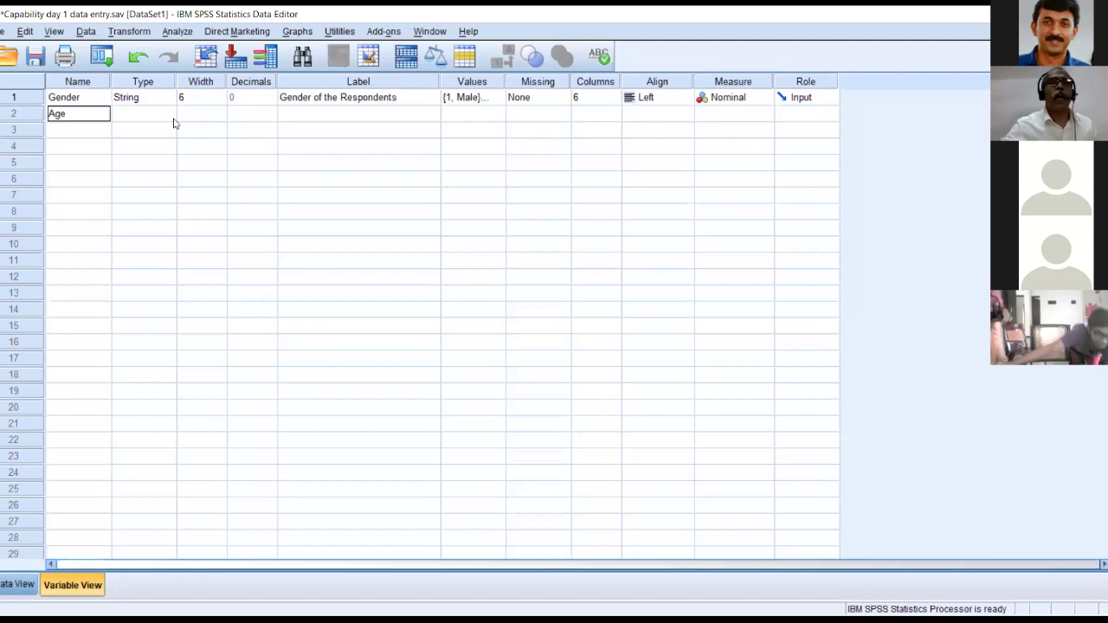
click(292, 115)
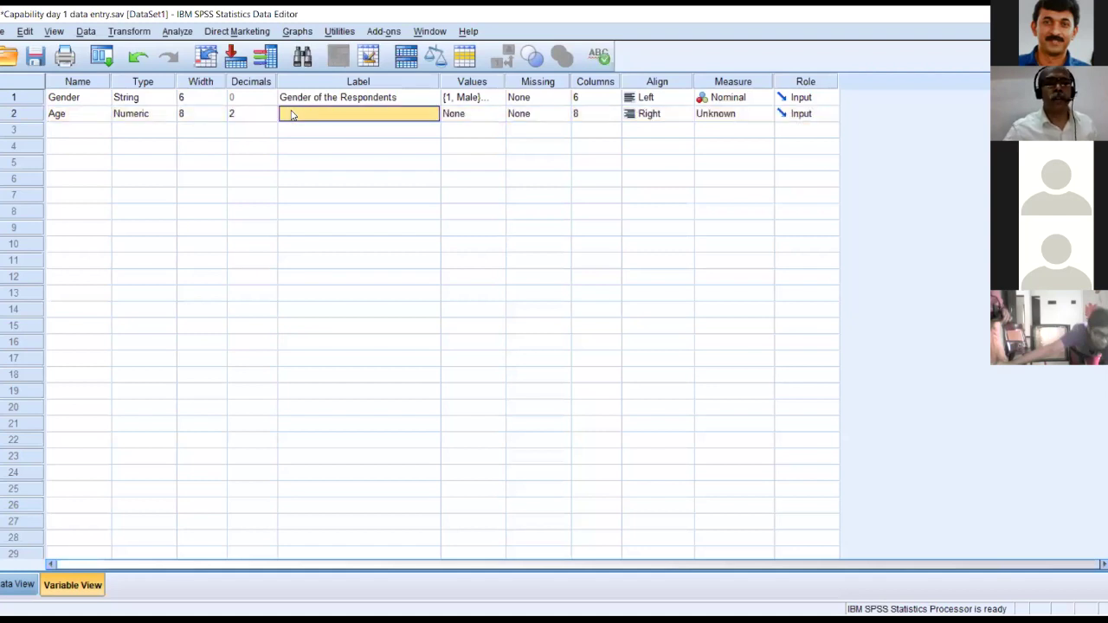
text(Age)
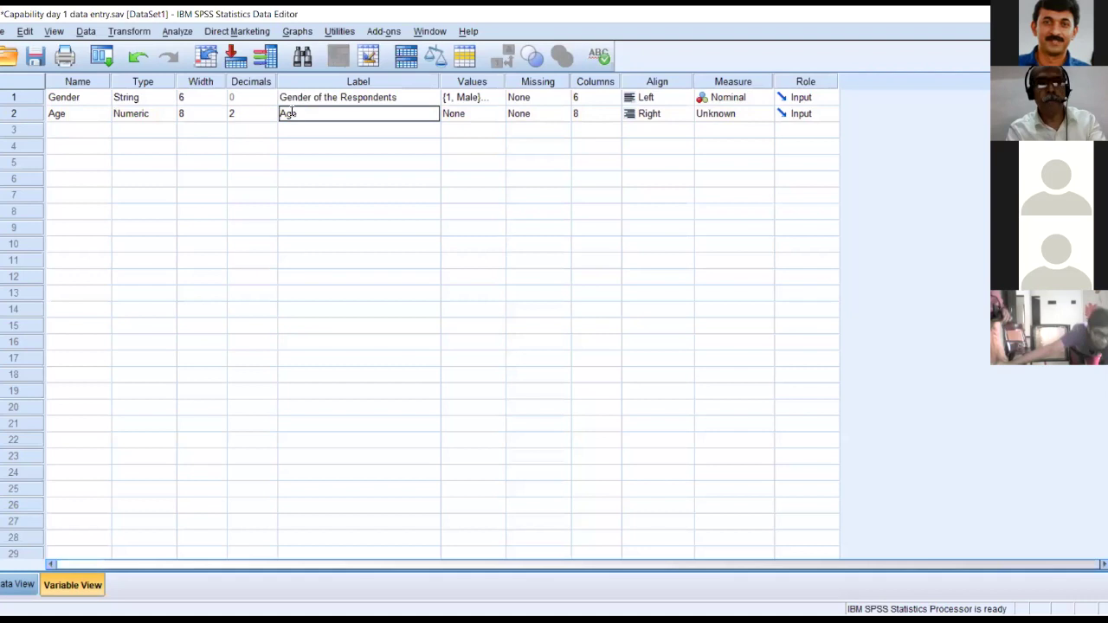
text( of the respondents)
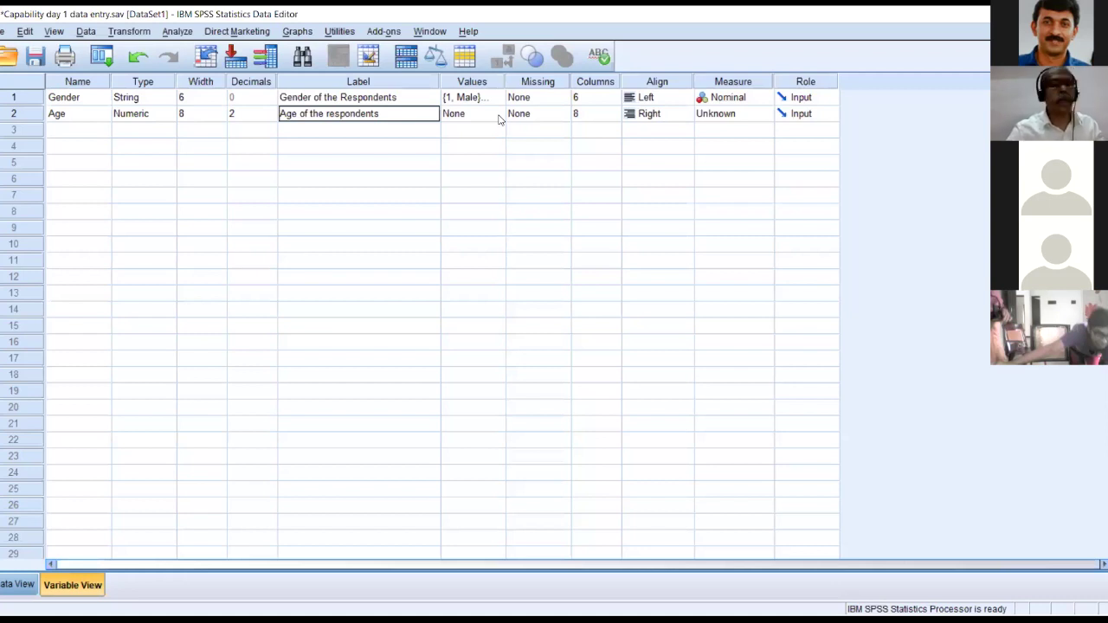
Add a value label to the Age variable that codes 1 as "Upto 25".
click(499, 118)
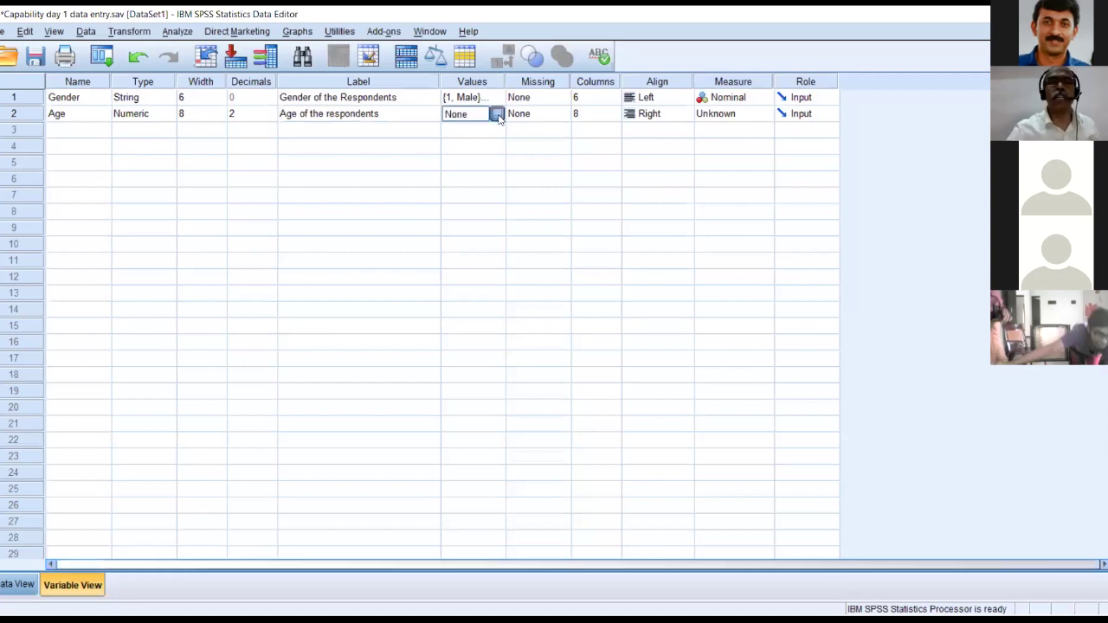
click(498, 116)
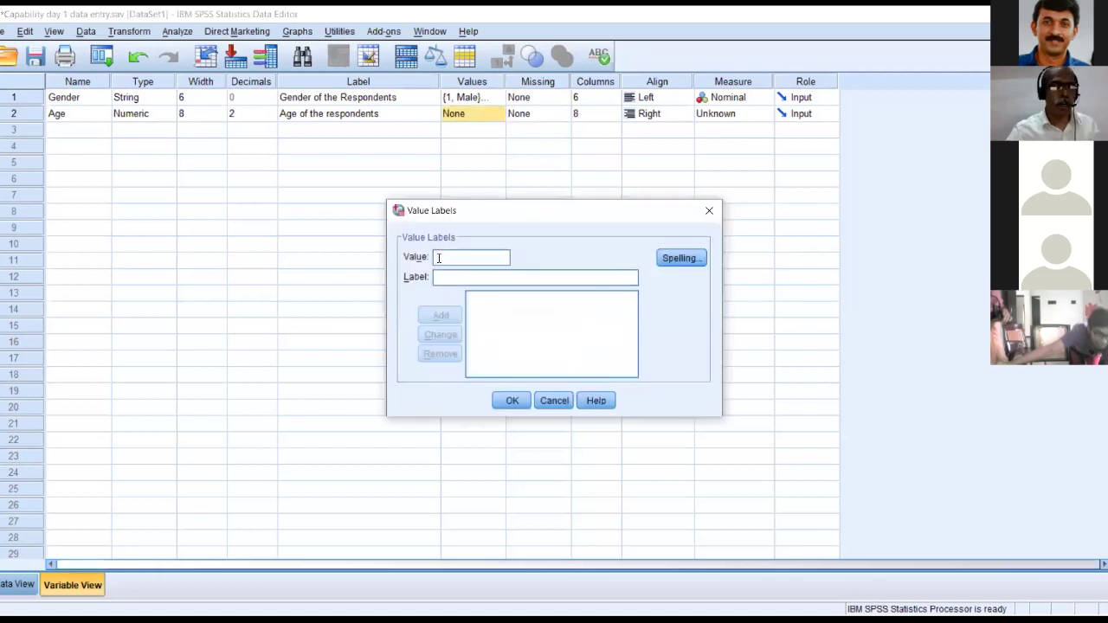
text(1)
click(435, 276)
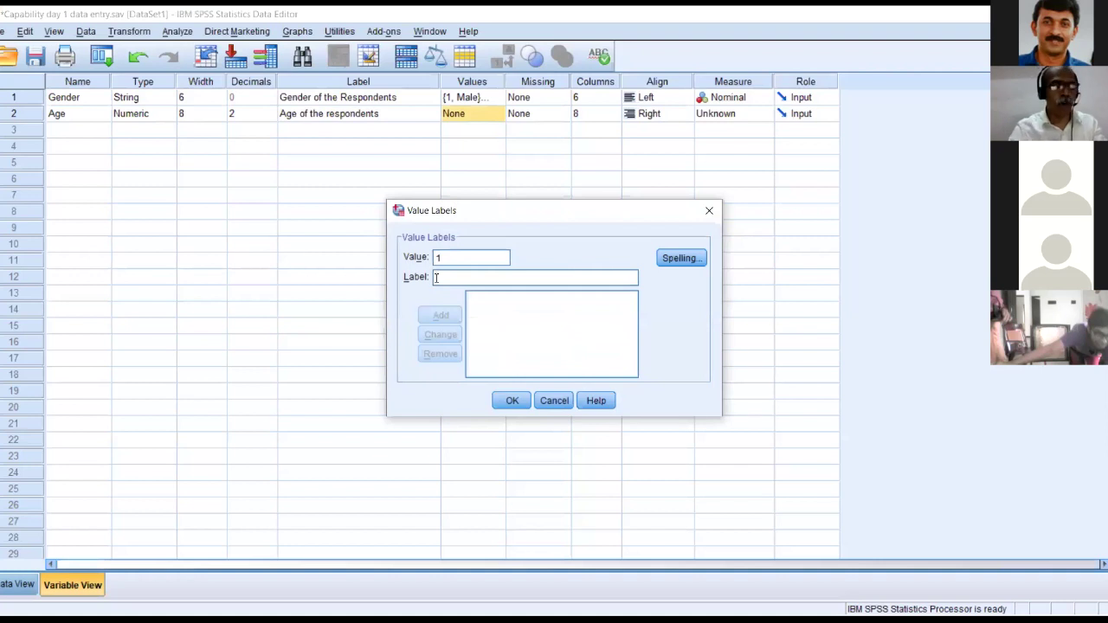
text(Upto )
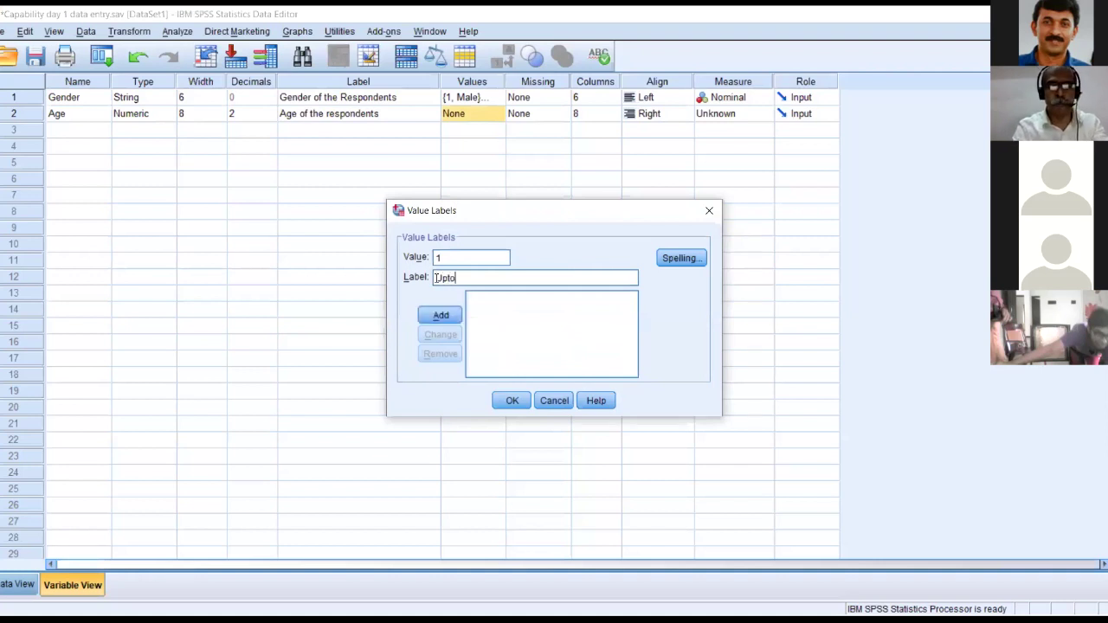
text(25)
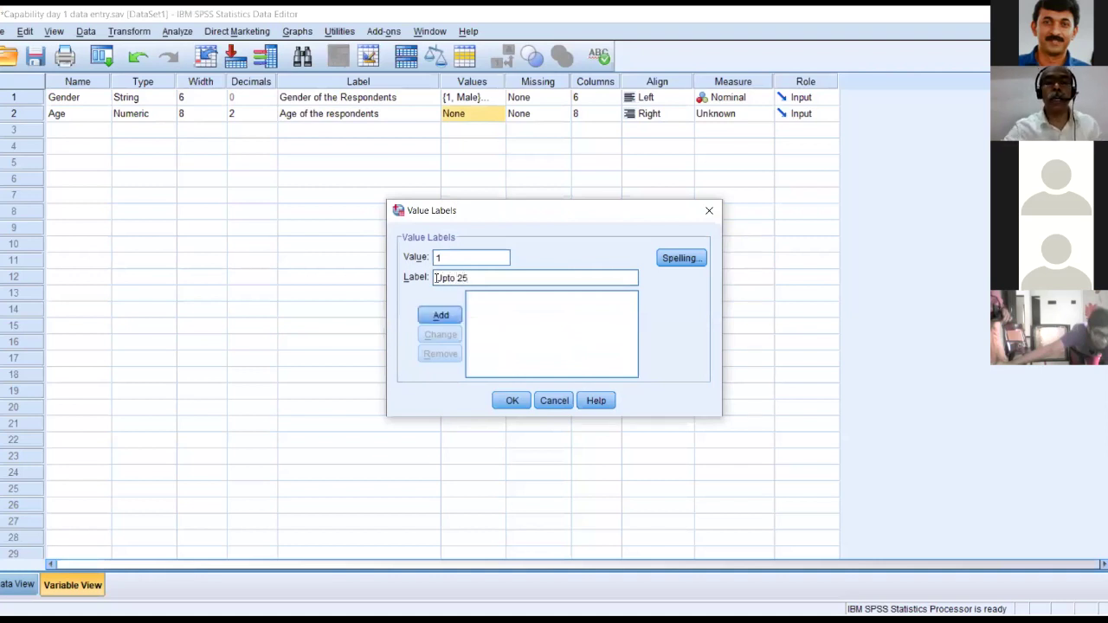
click(433, 313)
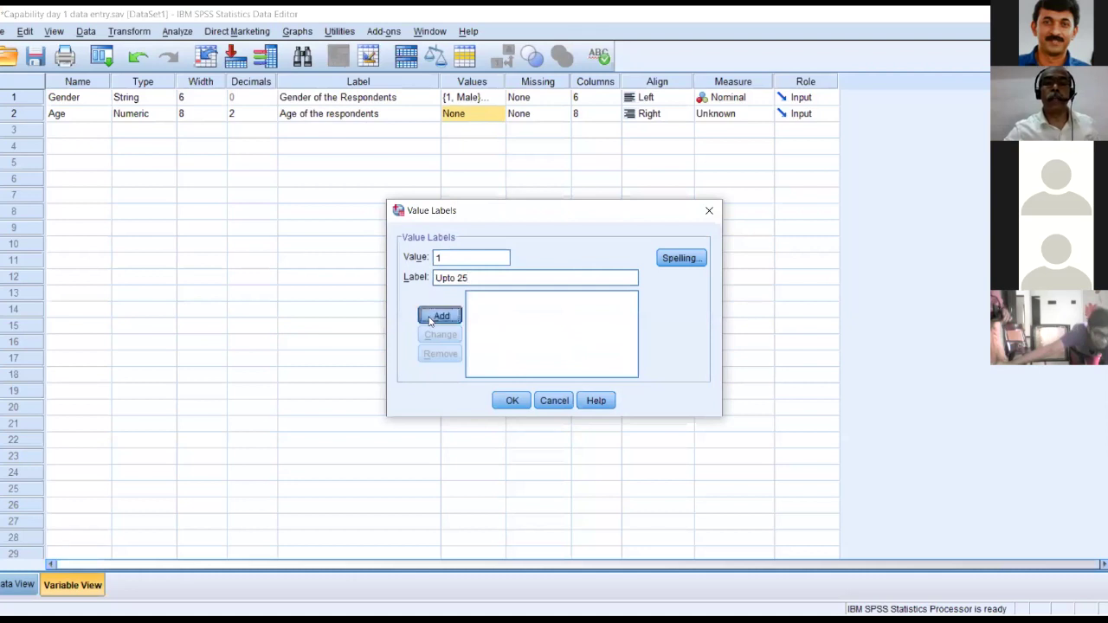
Add the value label 2 for "26 to 40" to the Age variable.
text(2)
click(436, 277)
text(26 to 40)
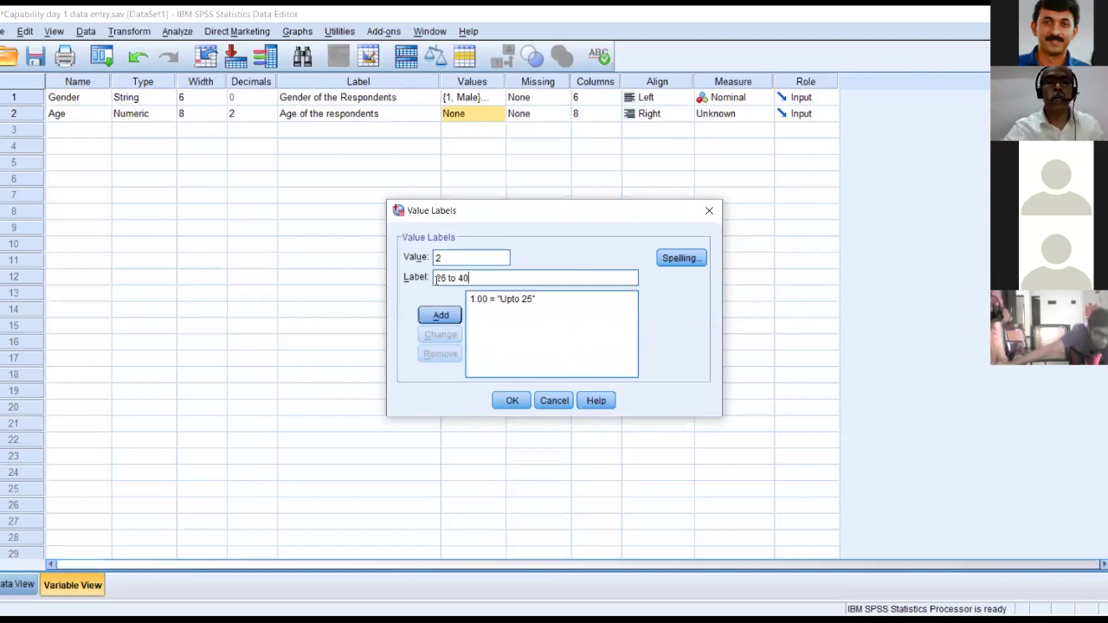
click(438, 317)
Add the value label 3 for "41 to 55" to the Age variable.
text(3)
click(437, 278)
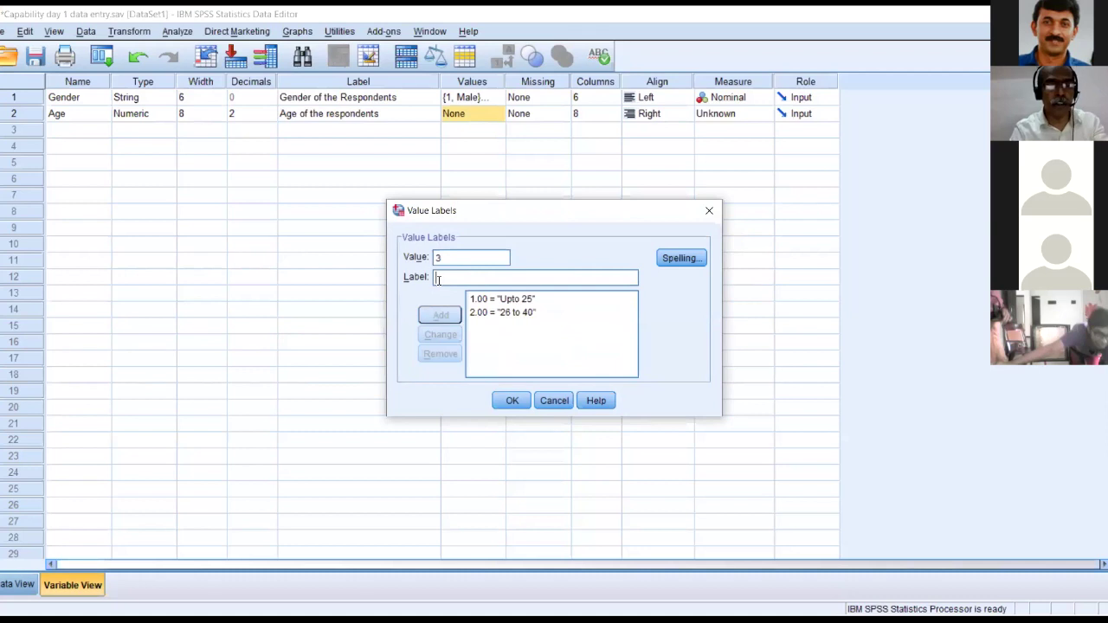
text(41)
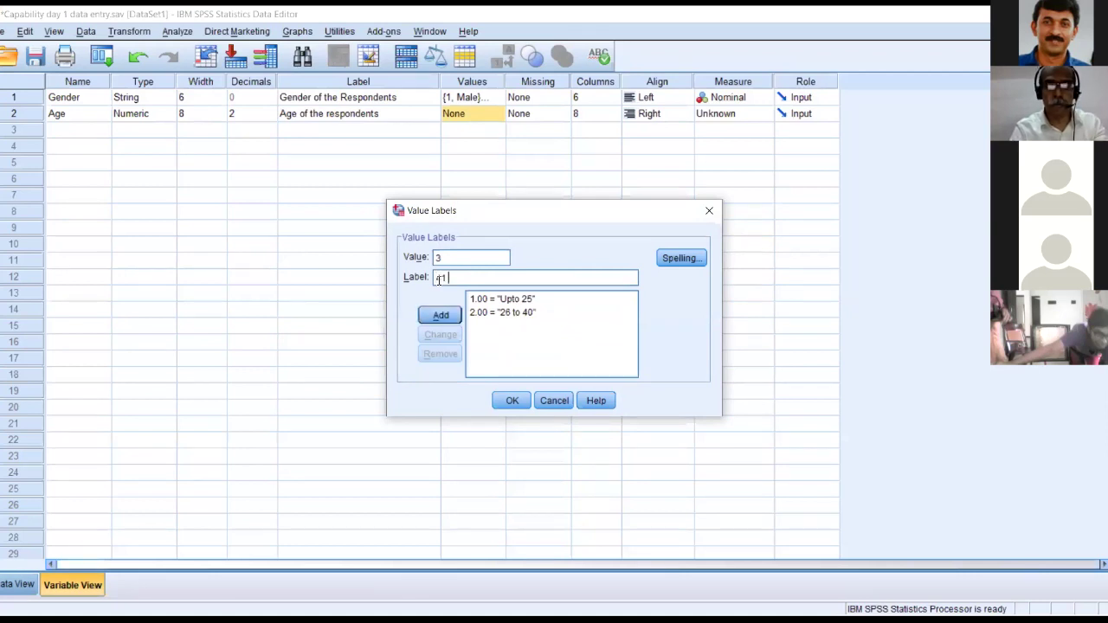
text( to 55)
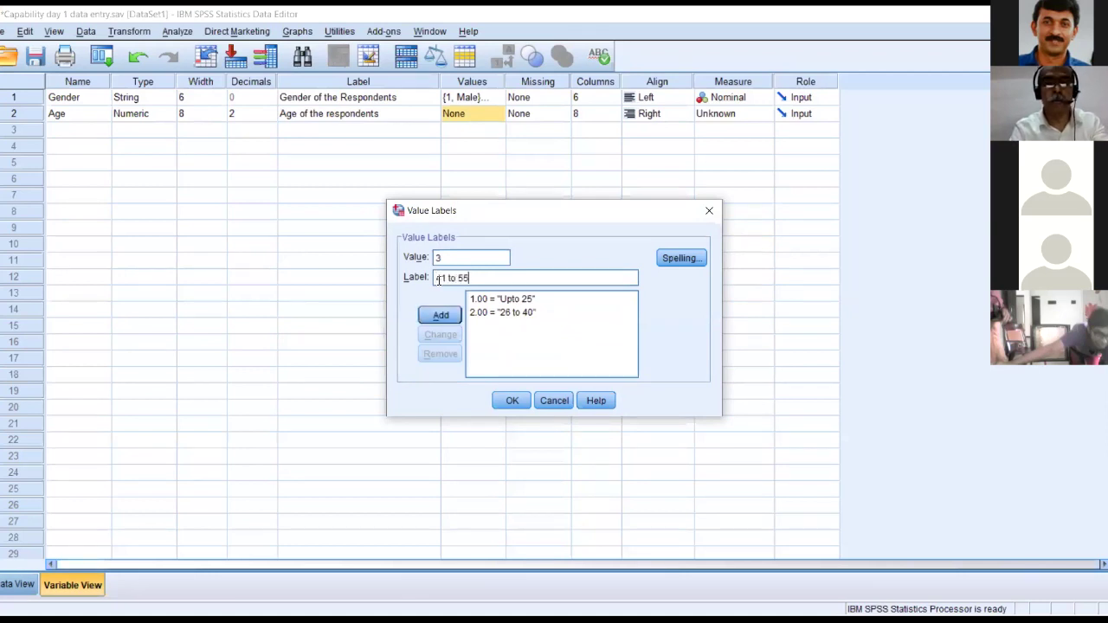
click(439, 317)
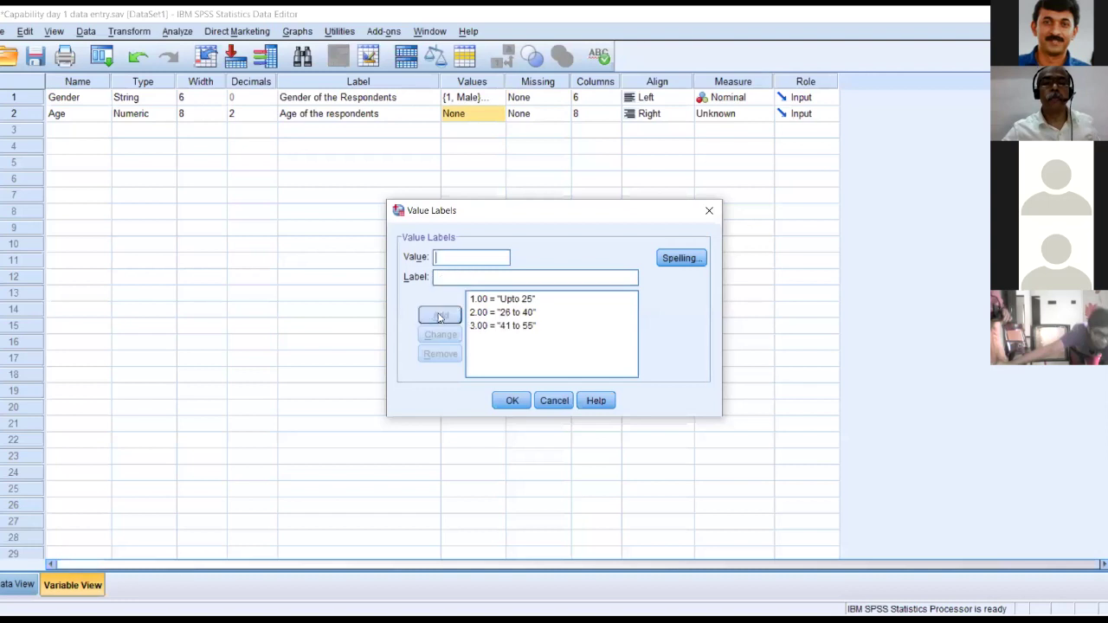
Complete Age's value labels with 4 for "Above 55" and set the variable's measurement level to Nominal.
text(4)
click(447, 278)
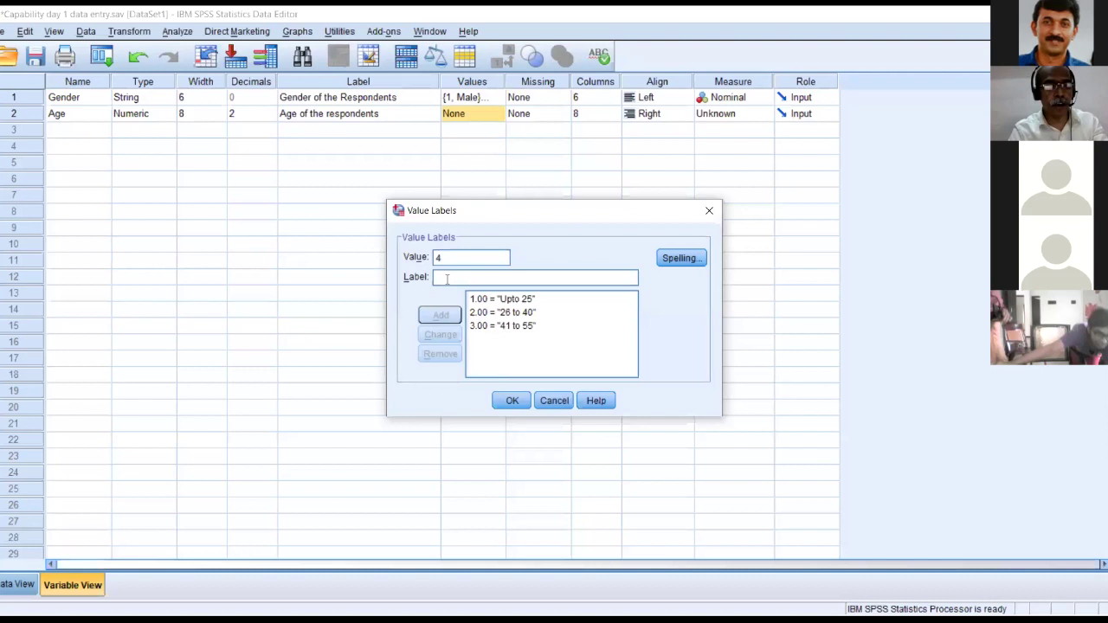
text(Above )
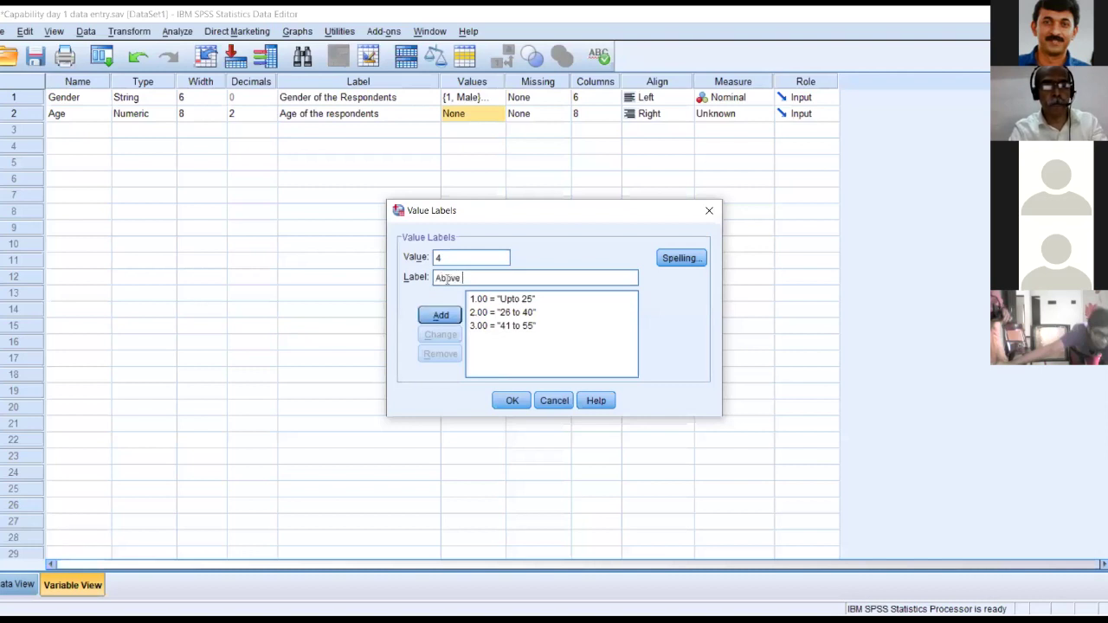
text(55)
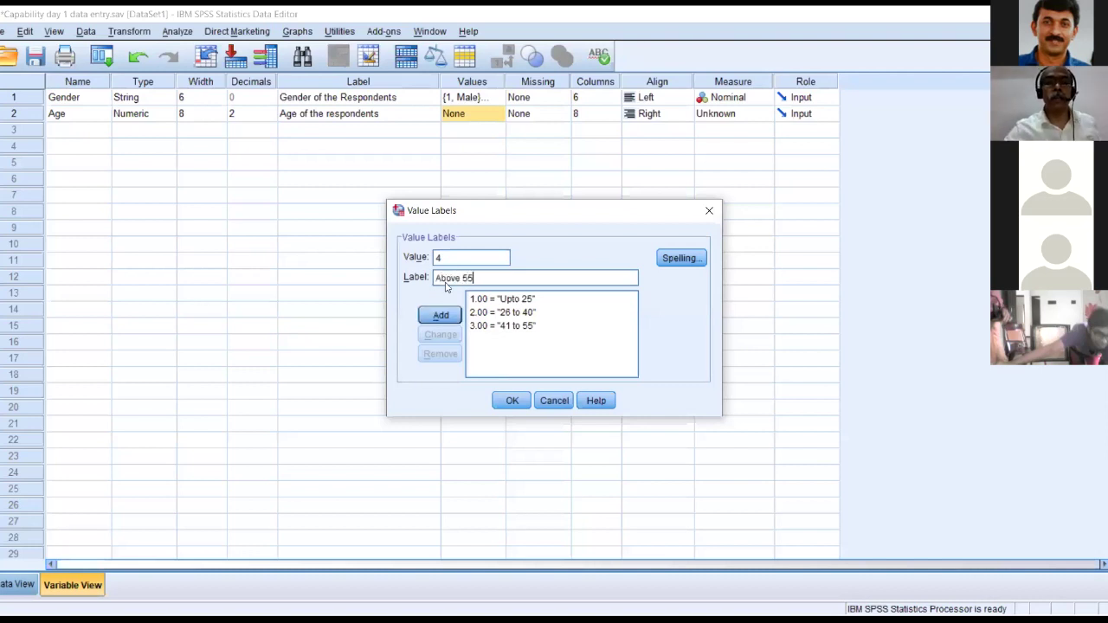
click(435, 316)
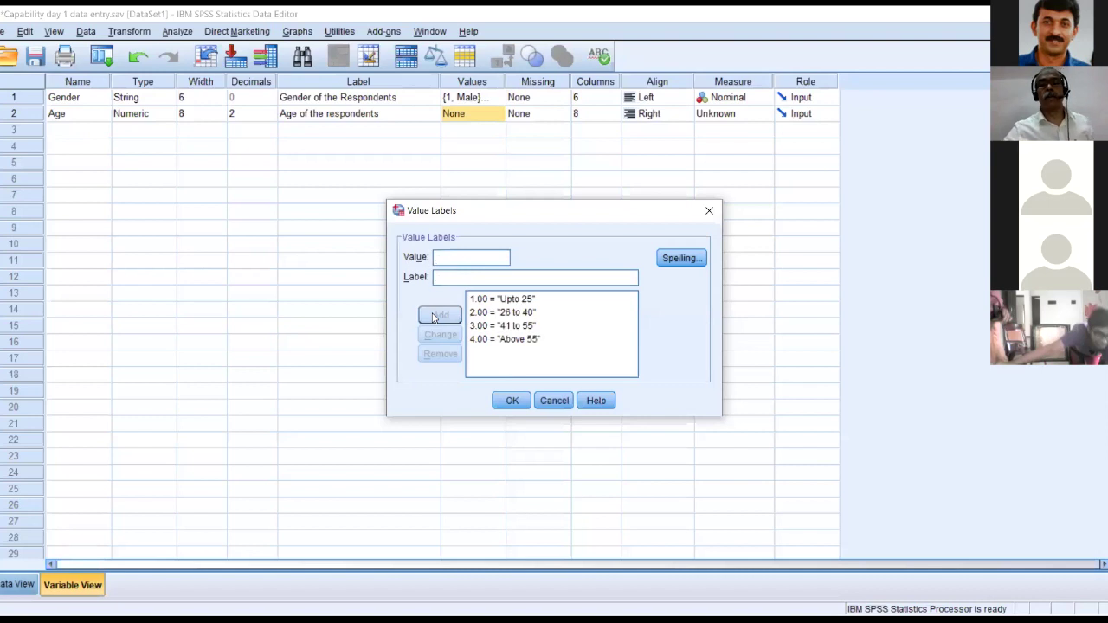
click(513, 401)
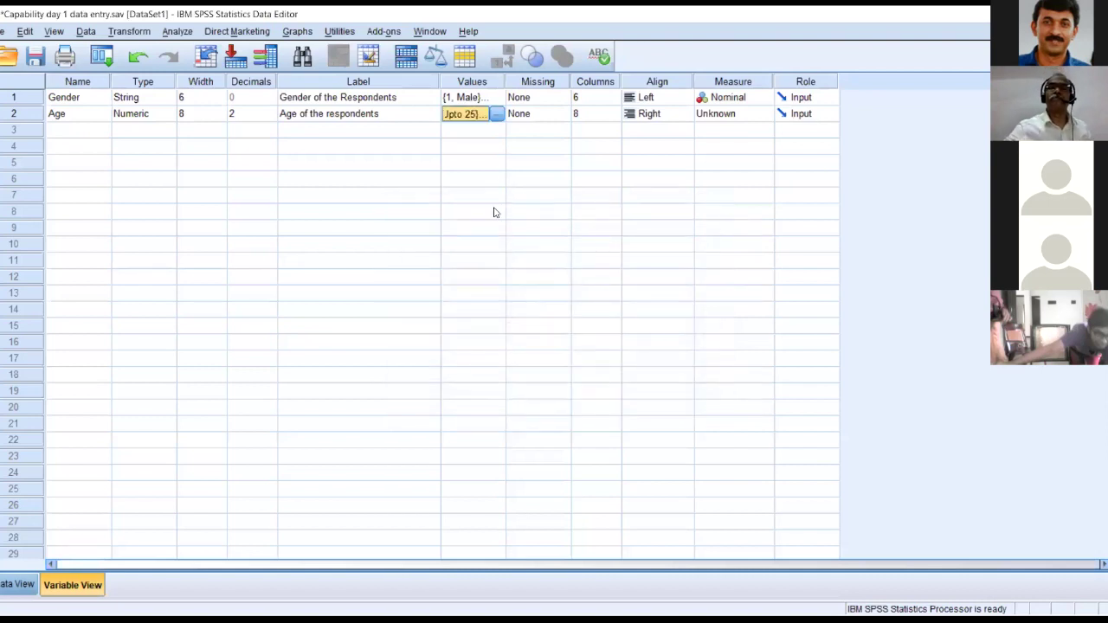
click(766, 113)
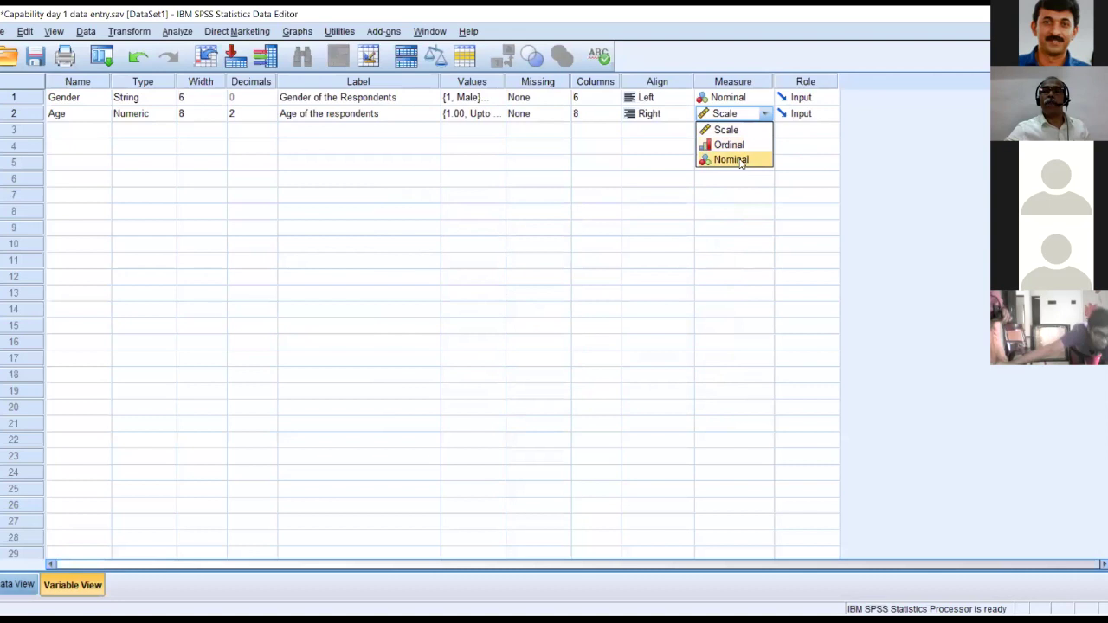
click(741, 160)
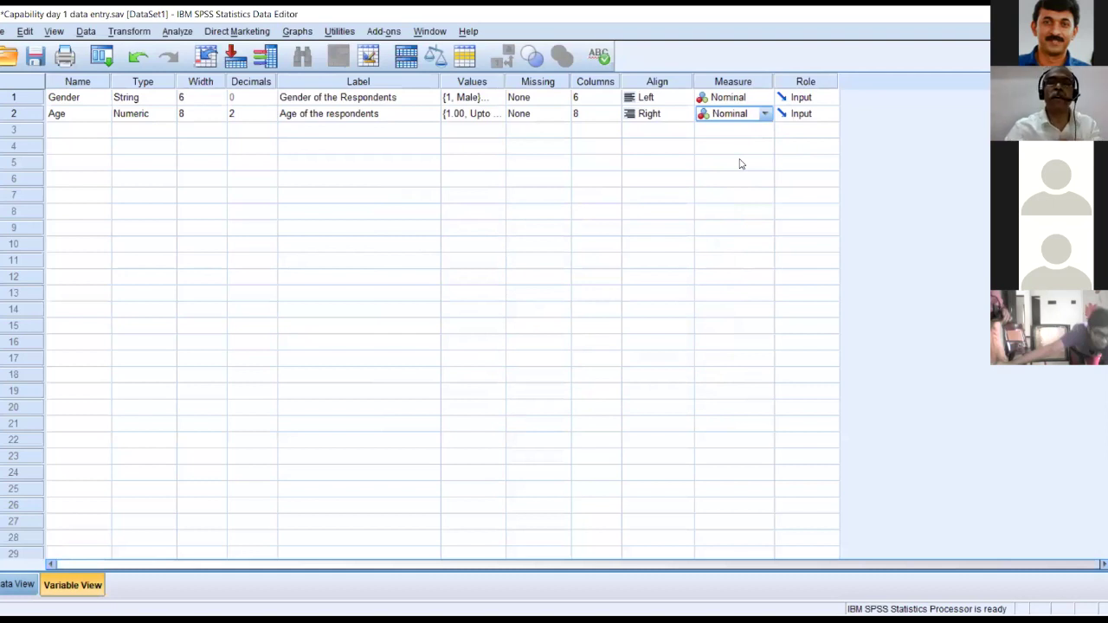
Create a third variable named Place below Age and set its type to String.
click(76, 131)
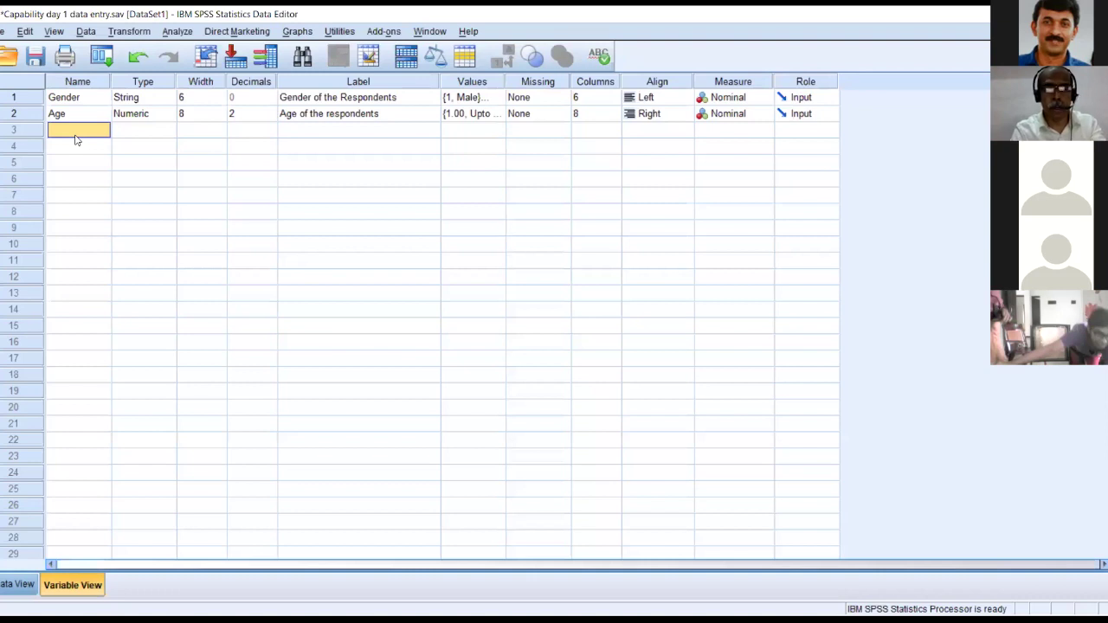
text(pl)
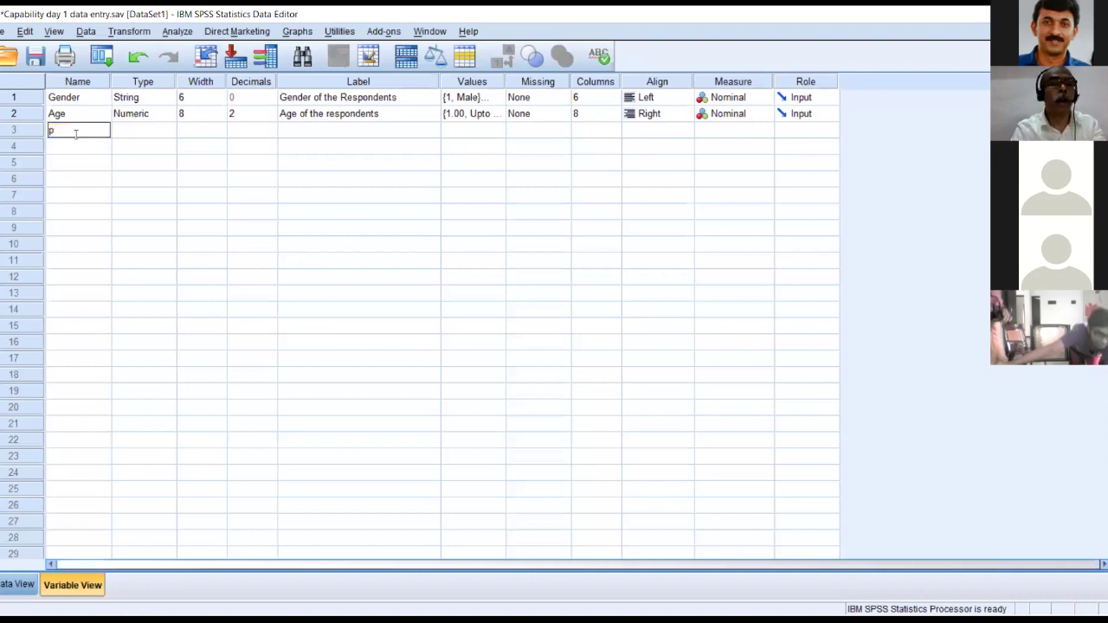
key(BackSpace)
text(P)
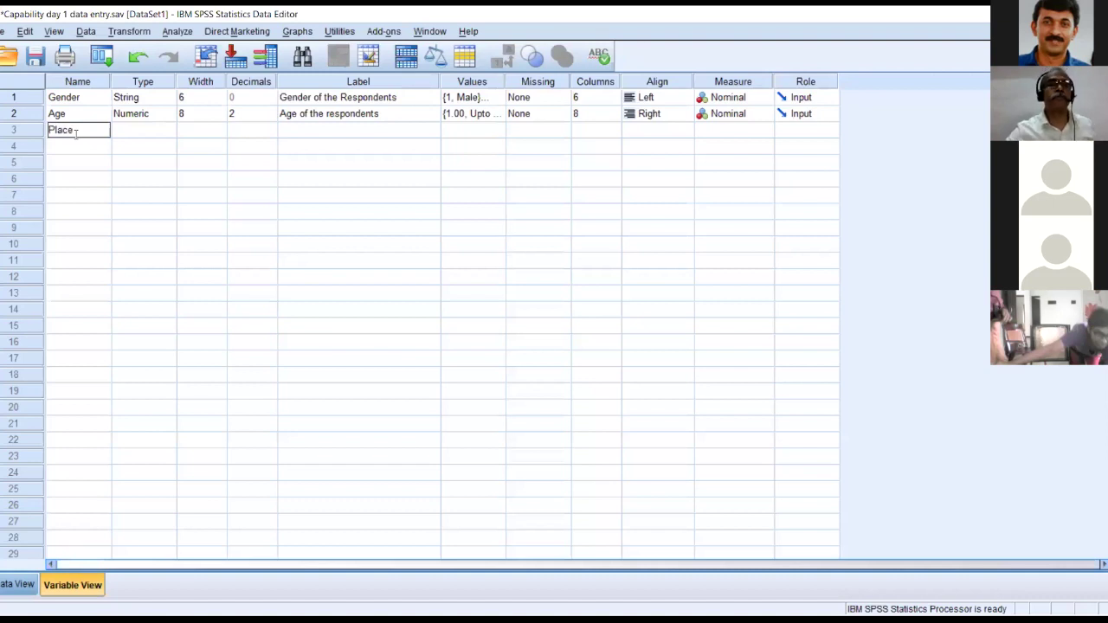
click(174, 131)
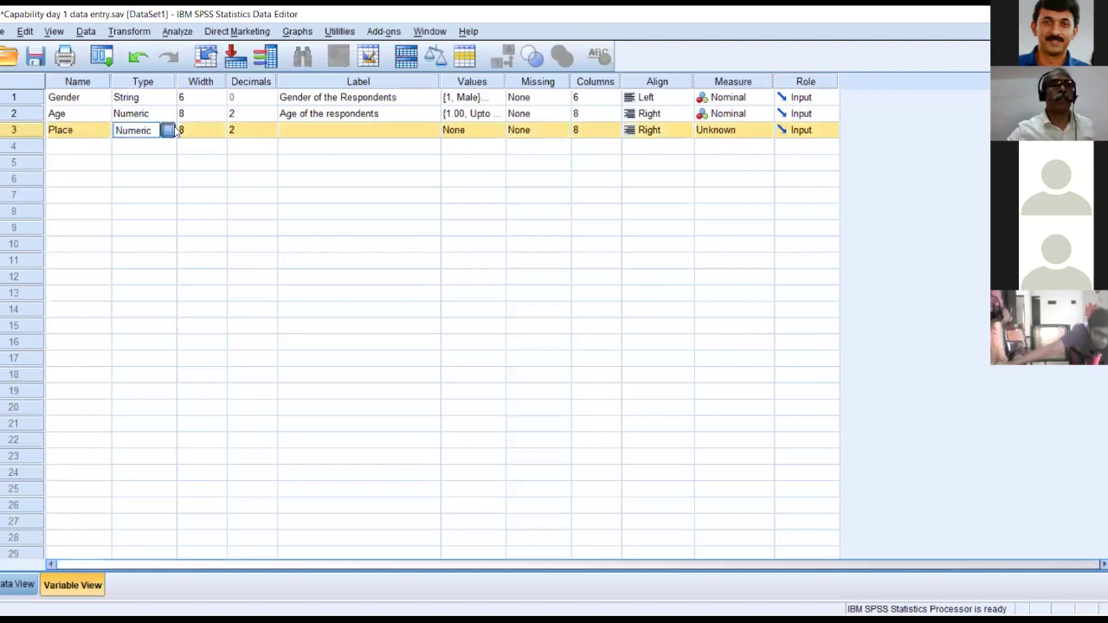
click(166, 131)
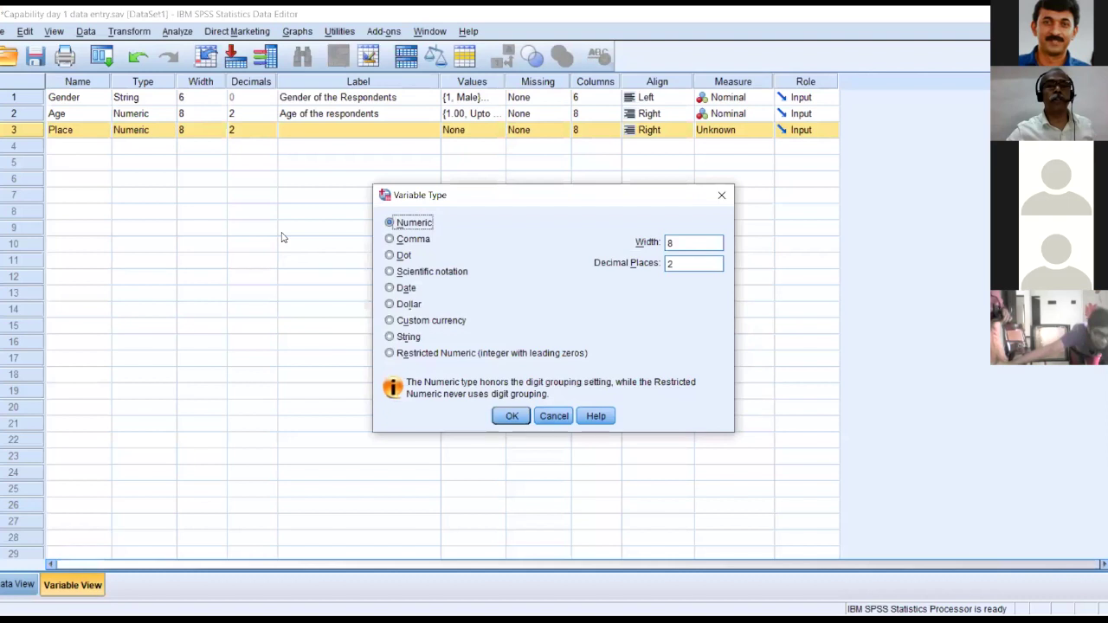
click(391, 338)
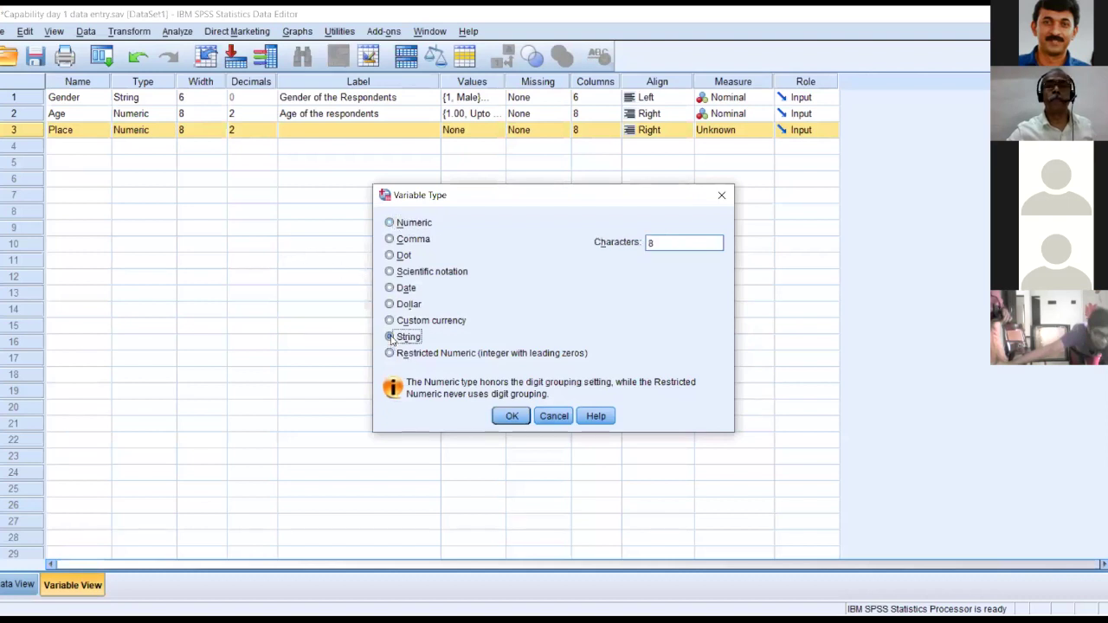
click(500, 417)
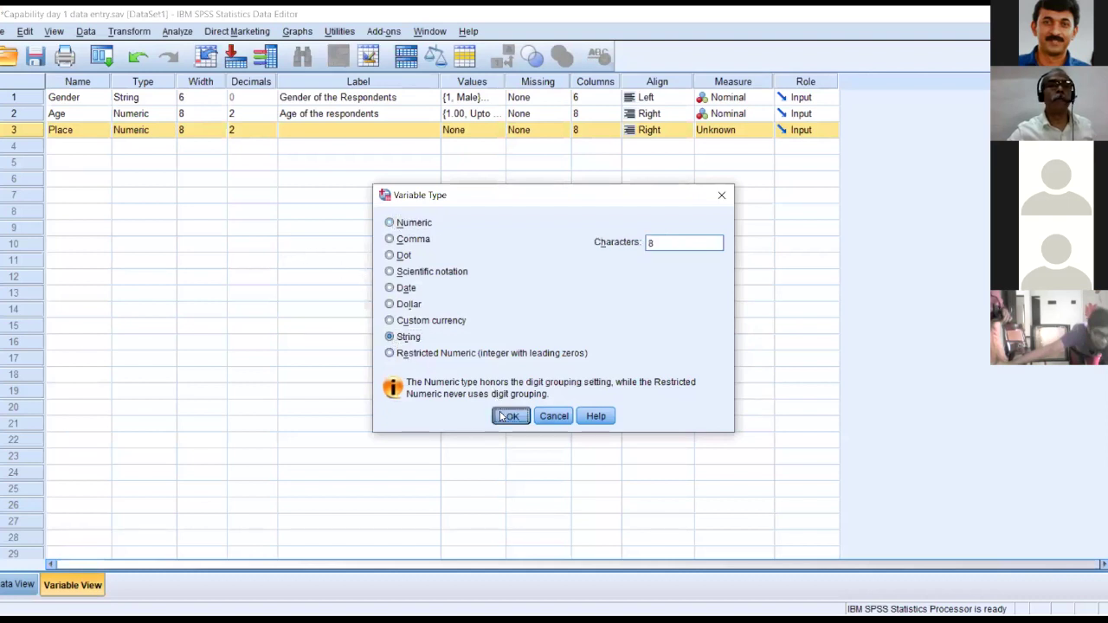
Label the Place variable "Place of residence".
click(296, 134)
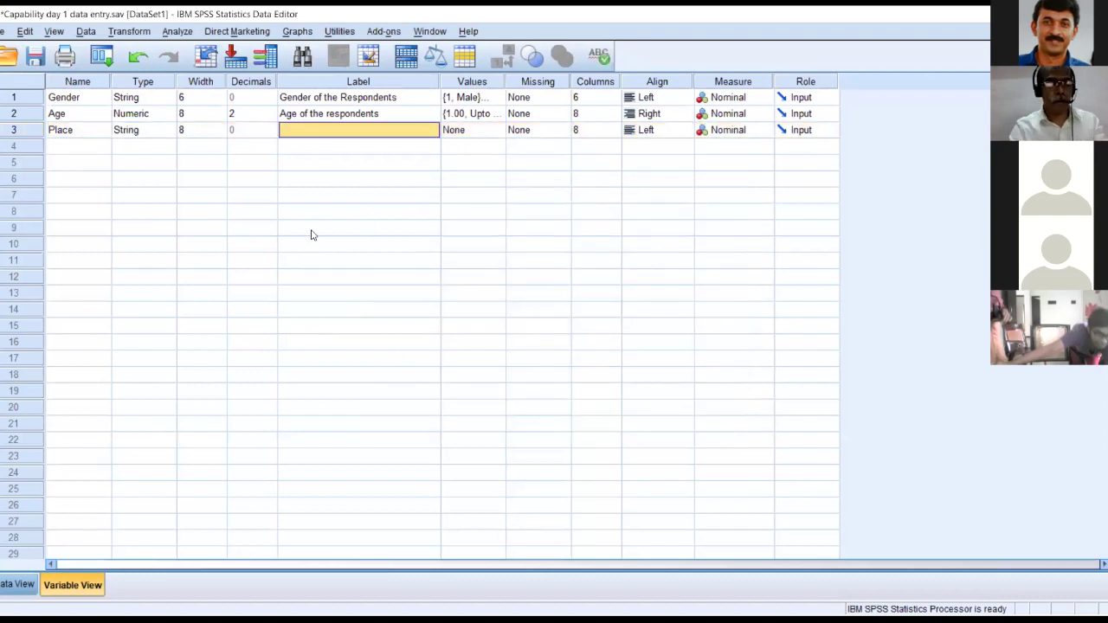
text(Place)
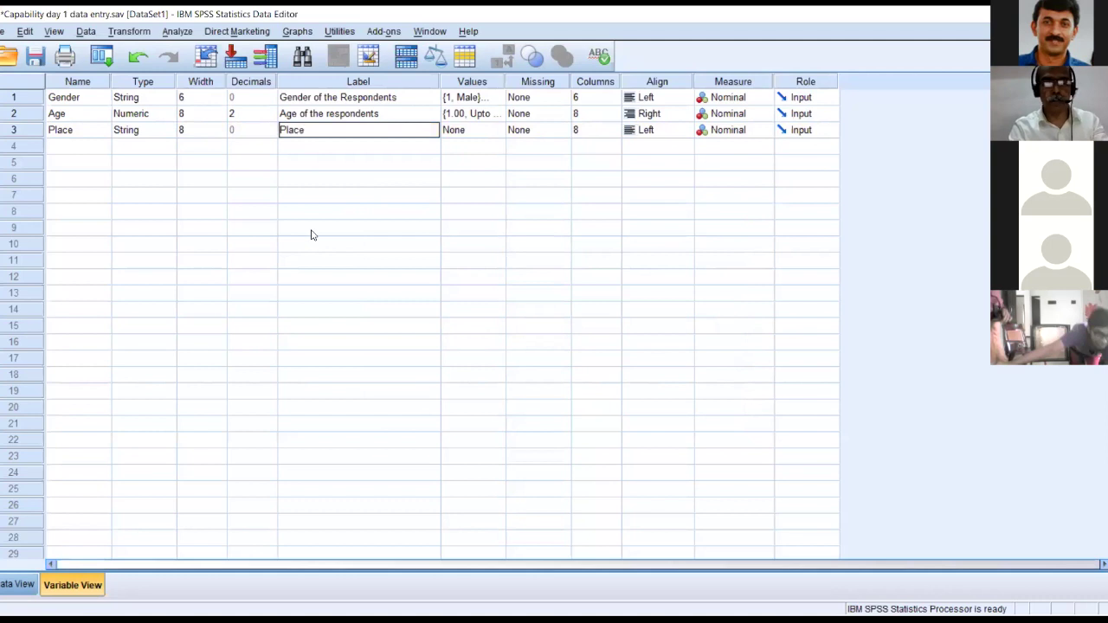
text( of residence)
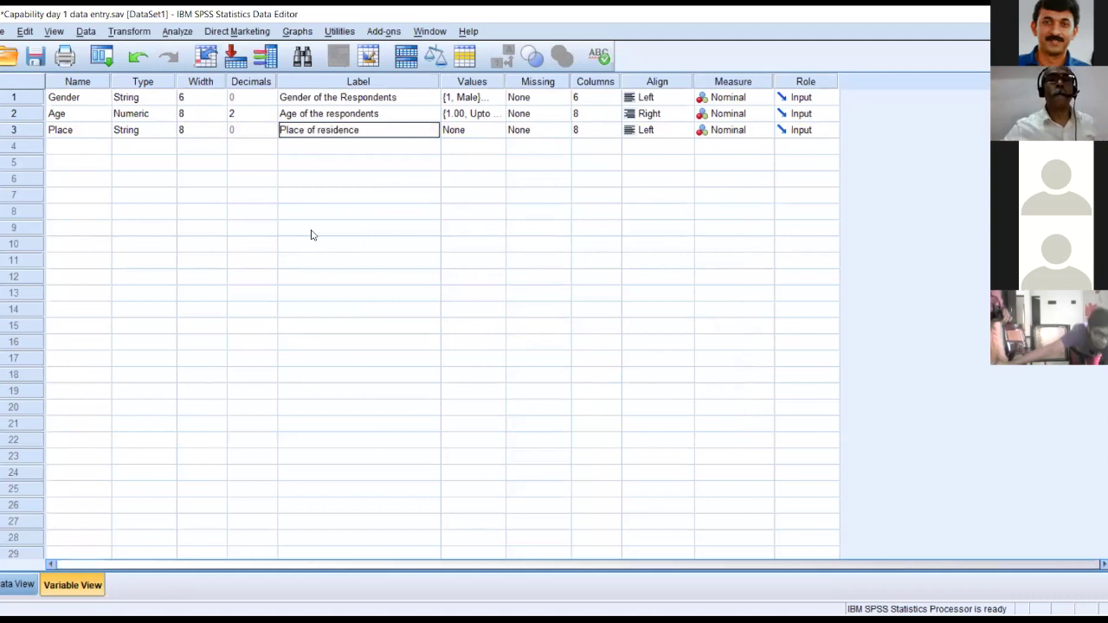
Add a value label to the Place variable that codes 1 as "Corporation".
click(498, 133)
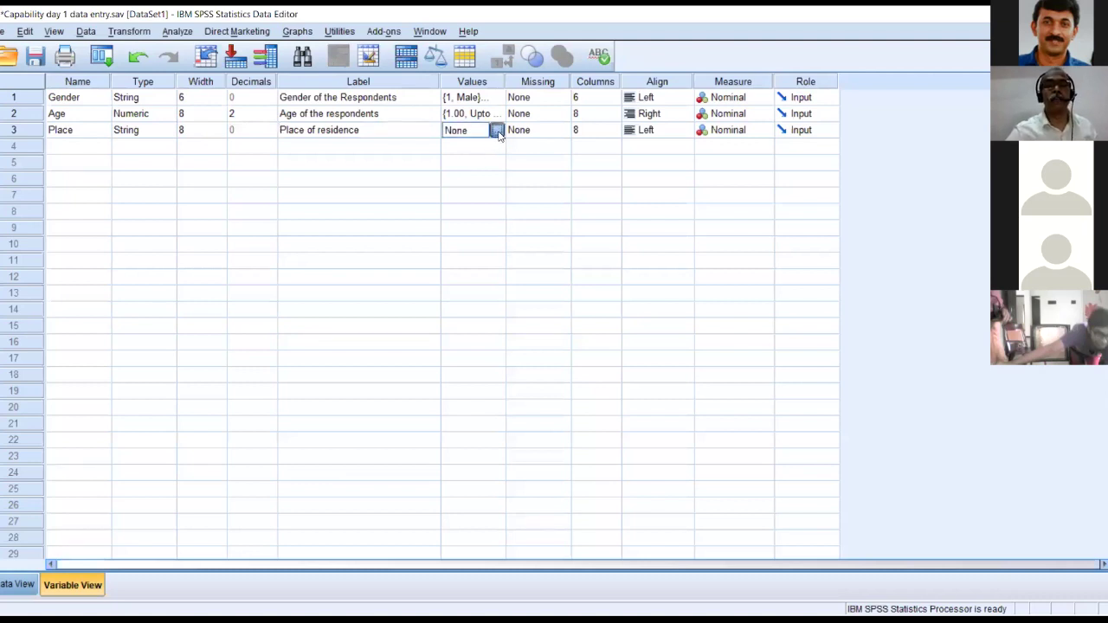
click(497, 131)
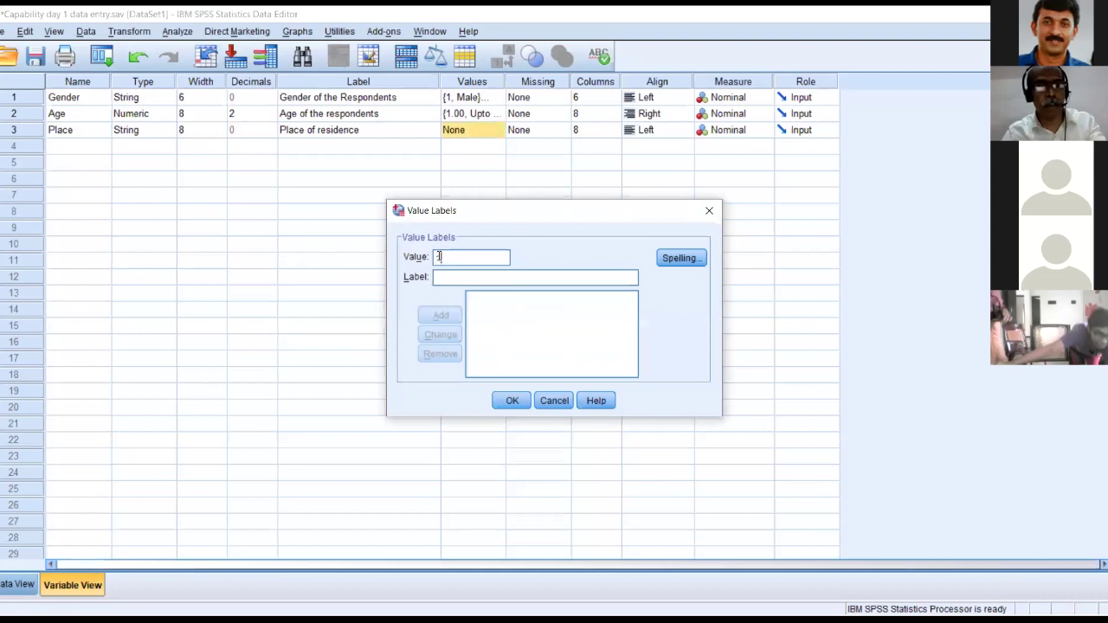
click(441, 276)
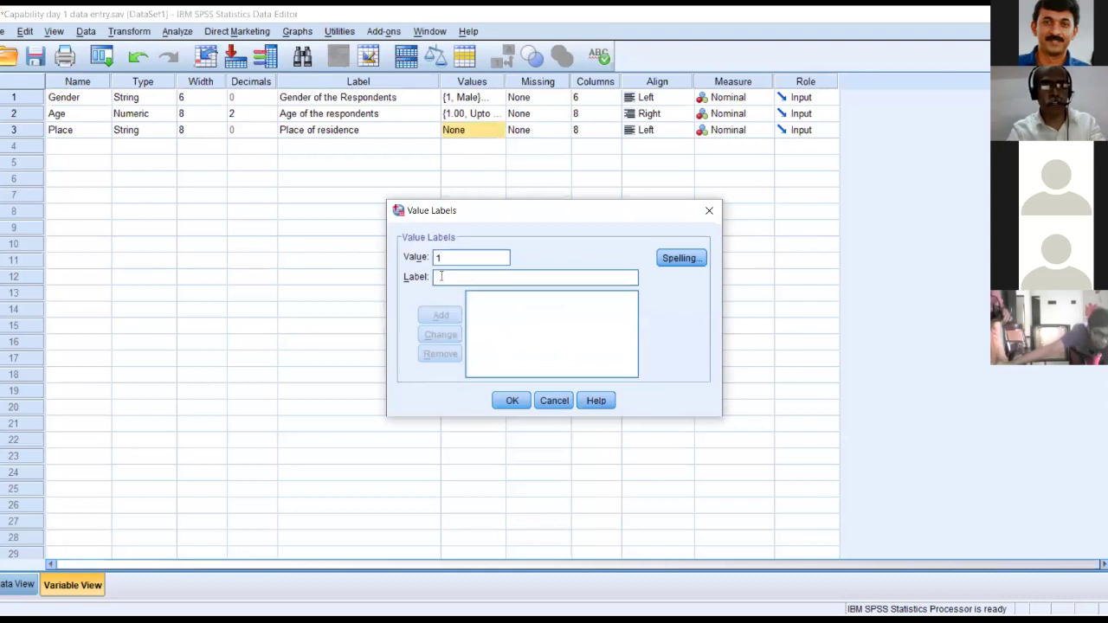
text(Corporation)
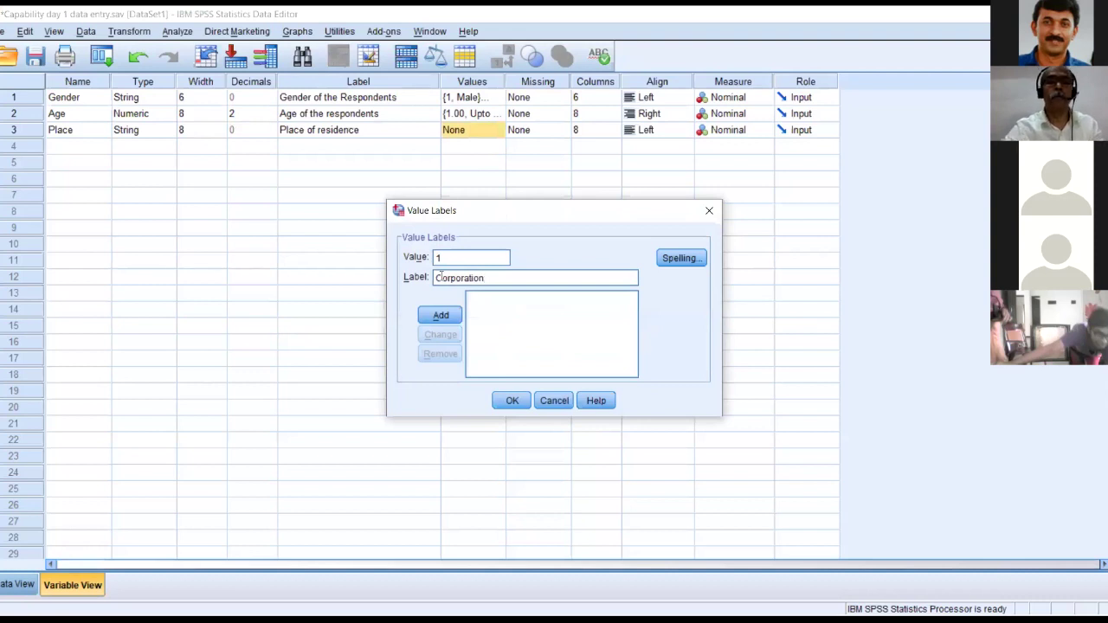
click(439, 316)
Add Place's remaining value labels, coding 2 as "Municipality" and 3 as "Panchayath", and apply them.
text(2)
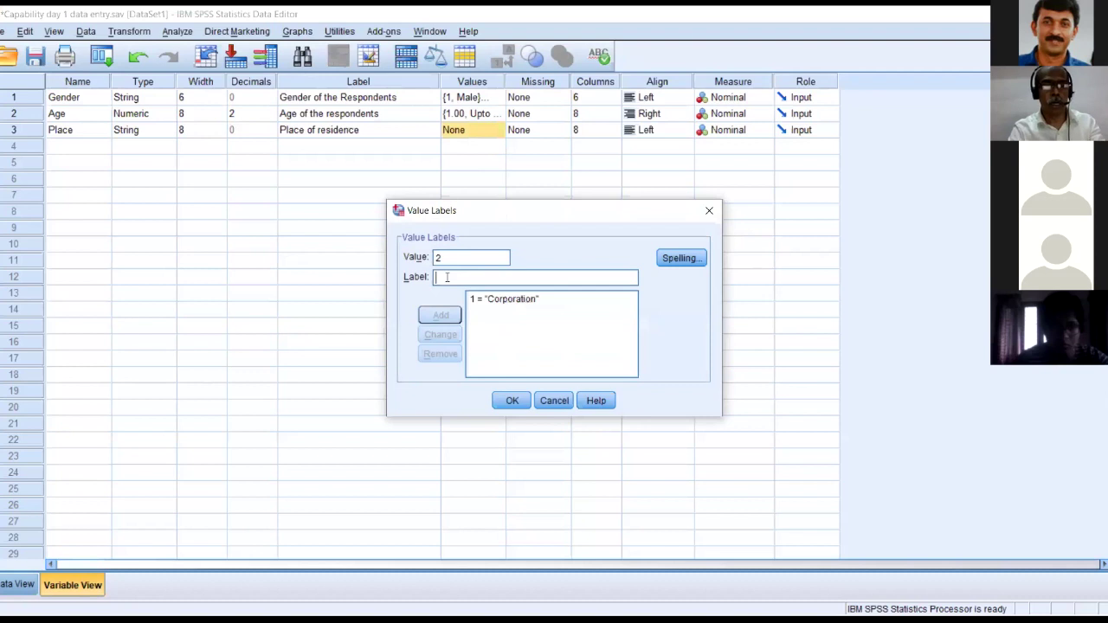
text(Munic)
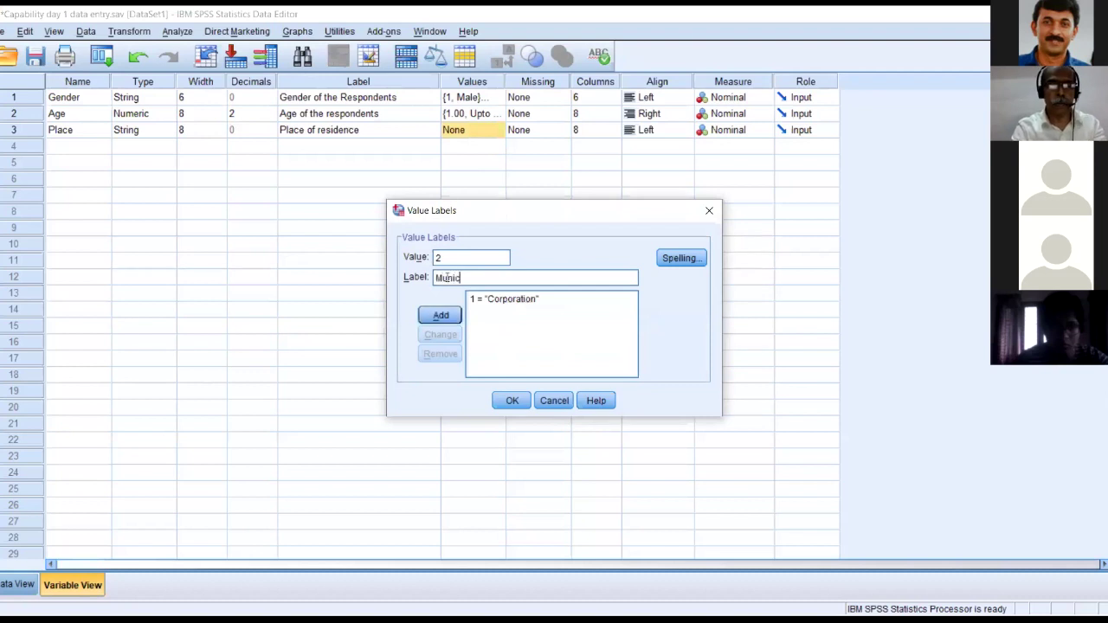
text(ipality)
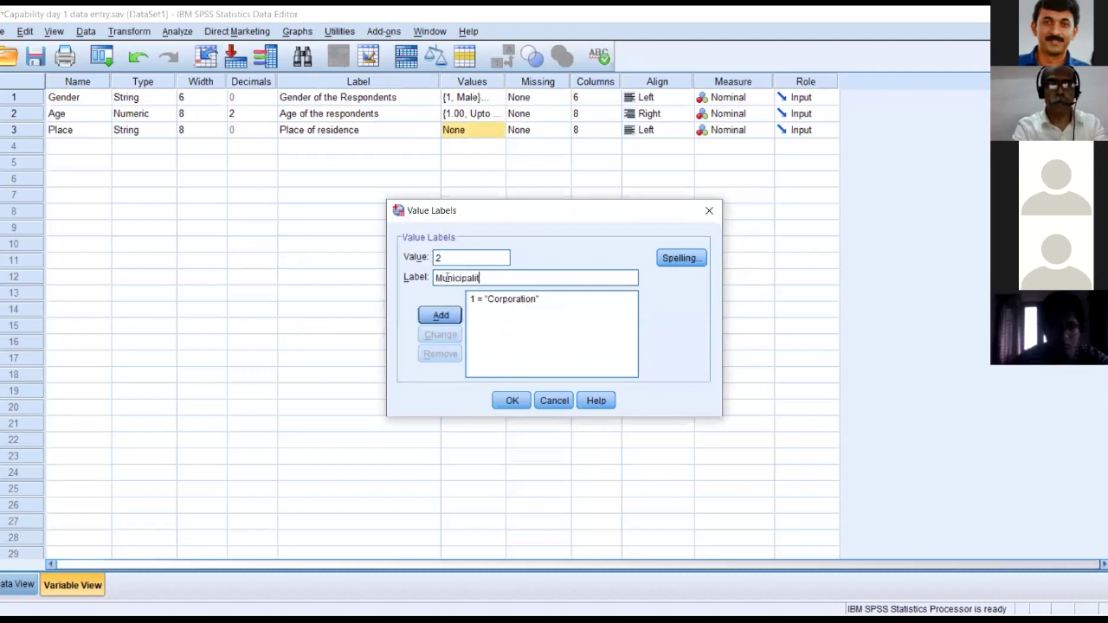
click(446, 320)
text(3)
click(441, 278)
text(P)
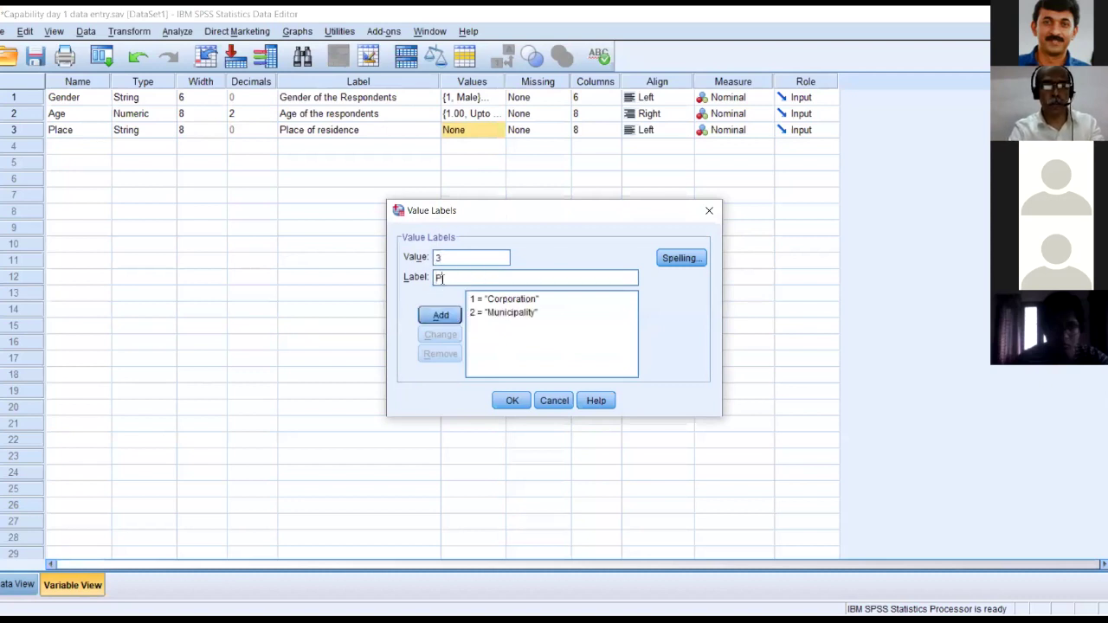
text(anchayath)
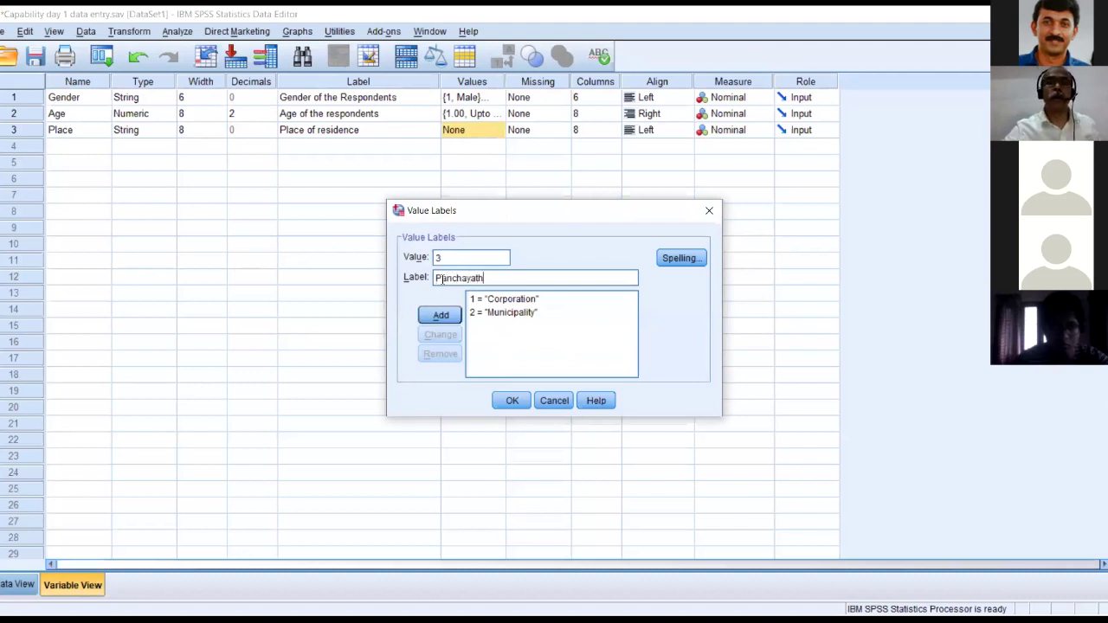
click(437, 320)
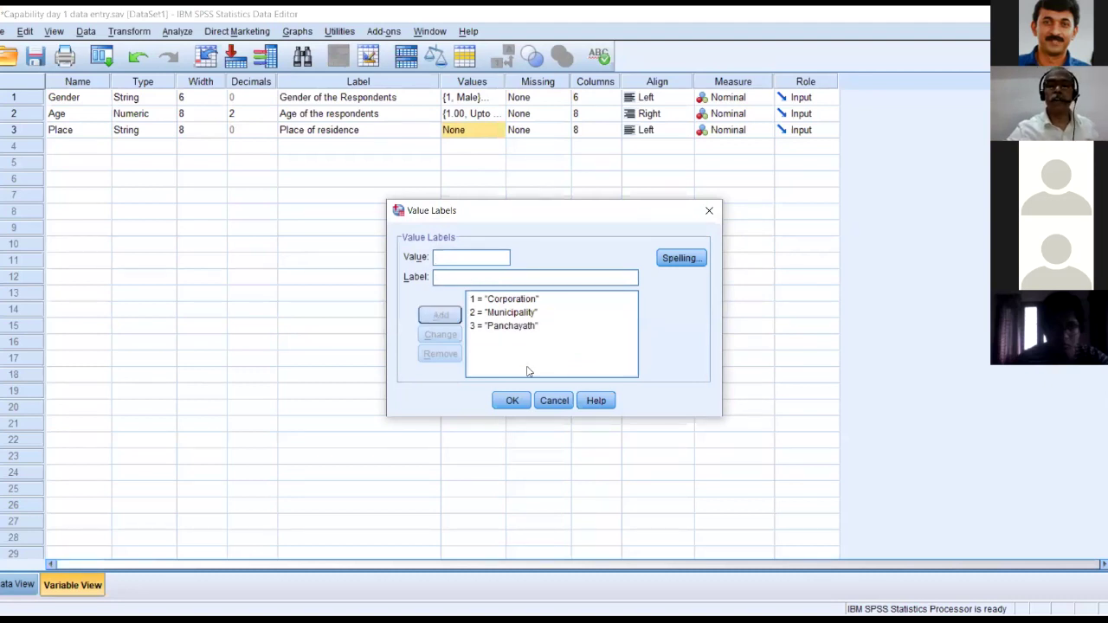
click(512, 402)
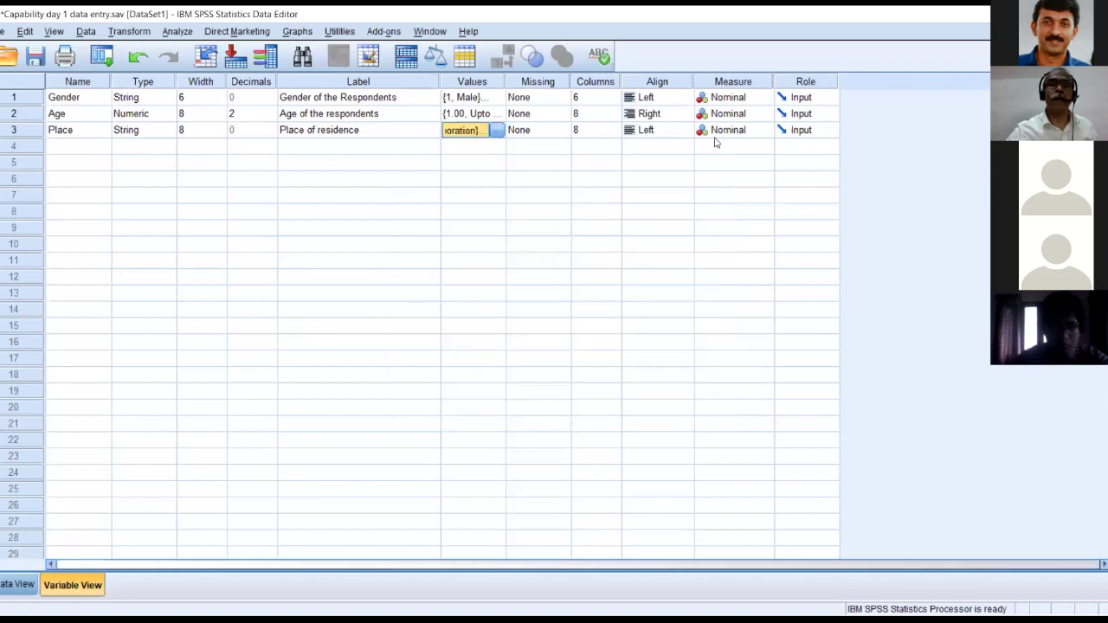
Create a fourth variable named Eduql below Place and set its type to String.
click(66, 147)
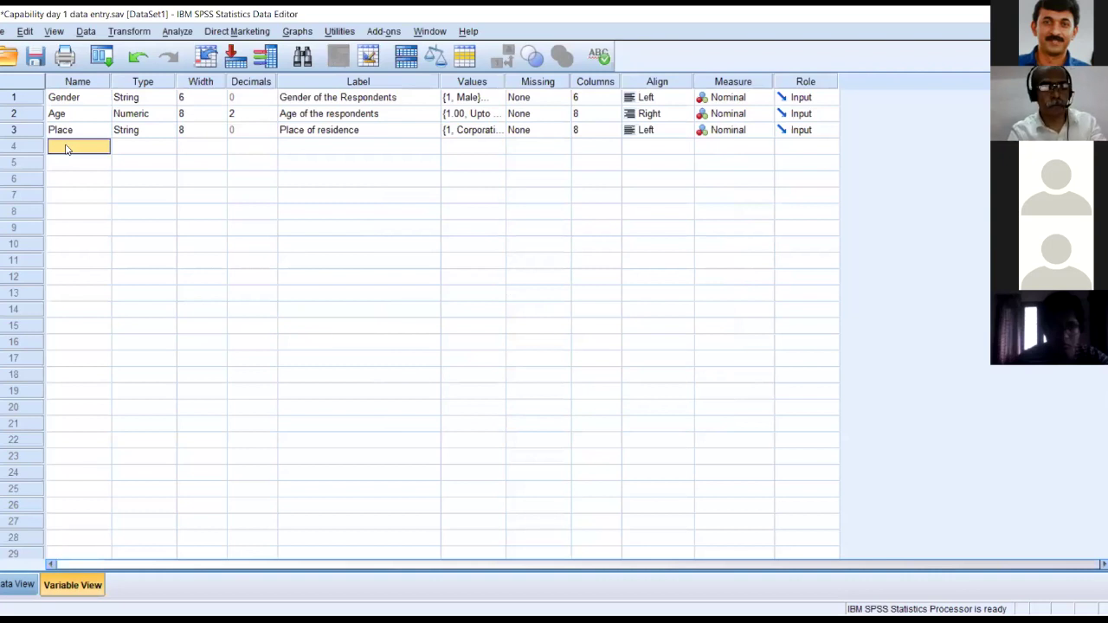
text(Edu)
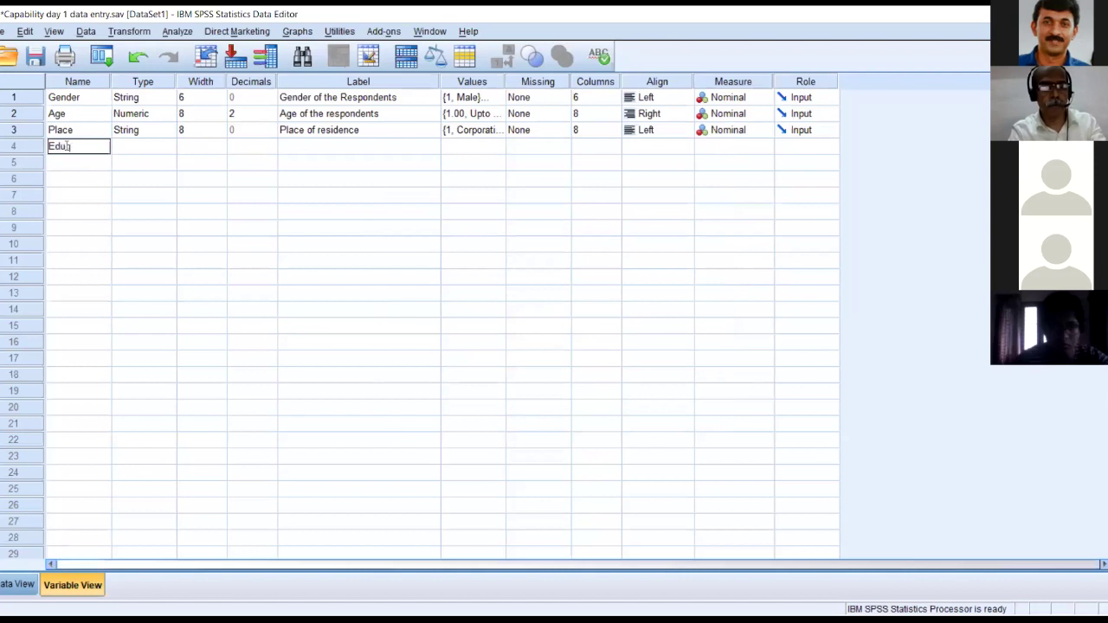
text(c)
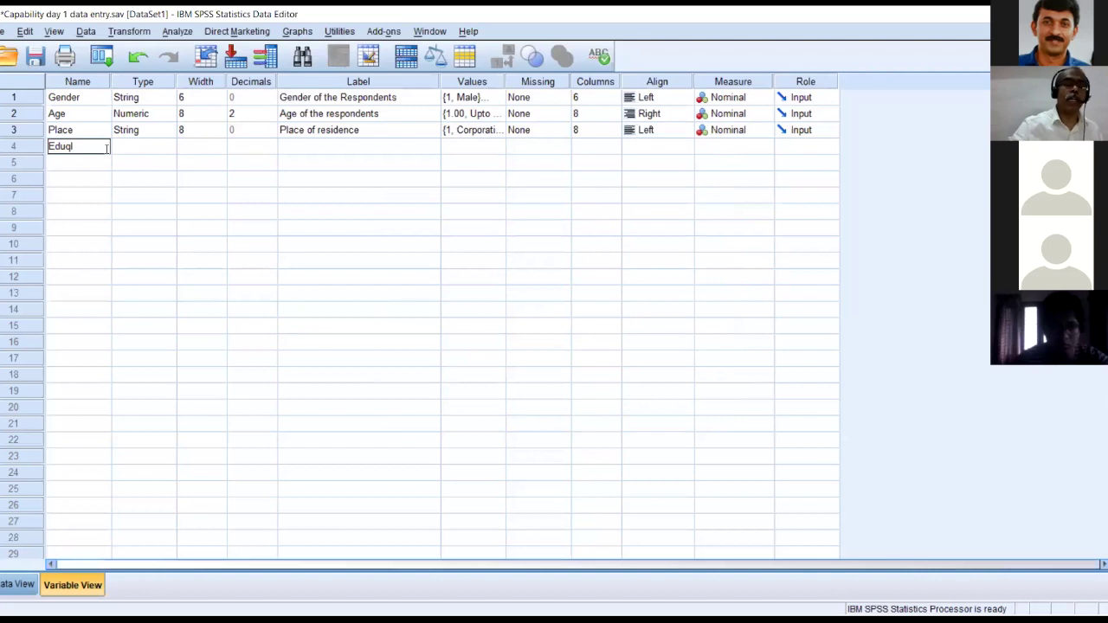
text(l)
click(304, 147)
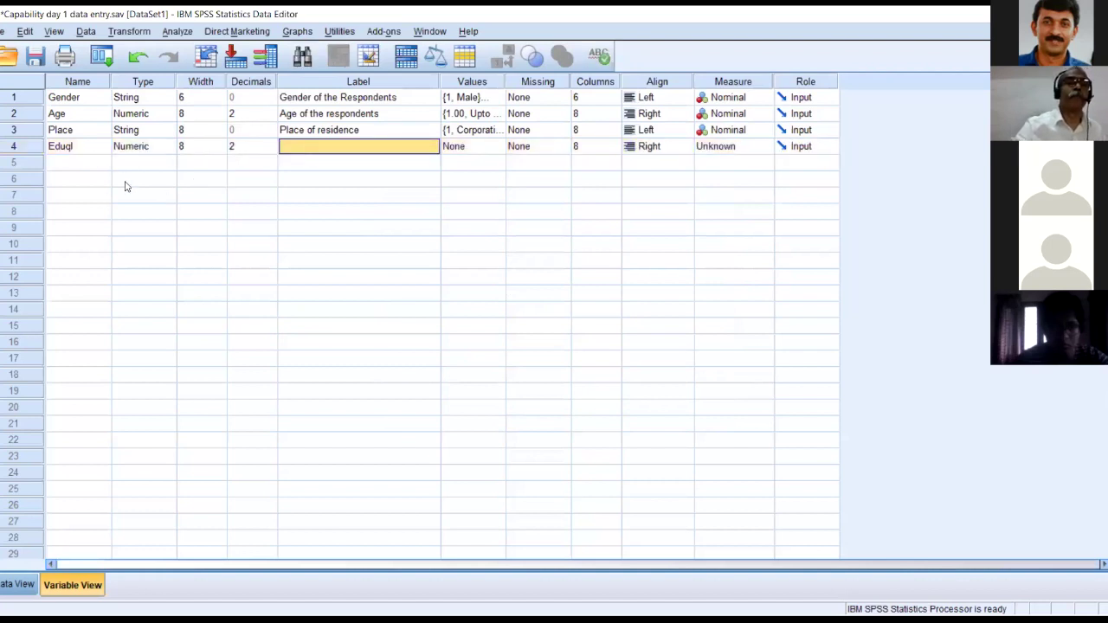
click(168, 147)
click(169, 147)
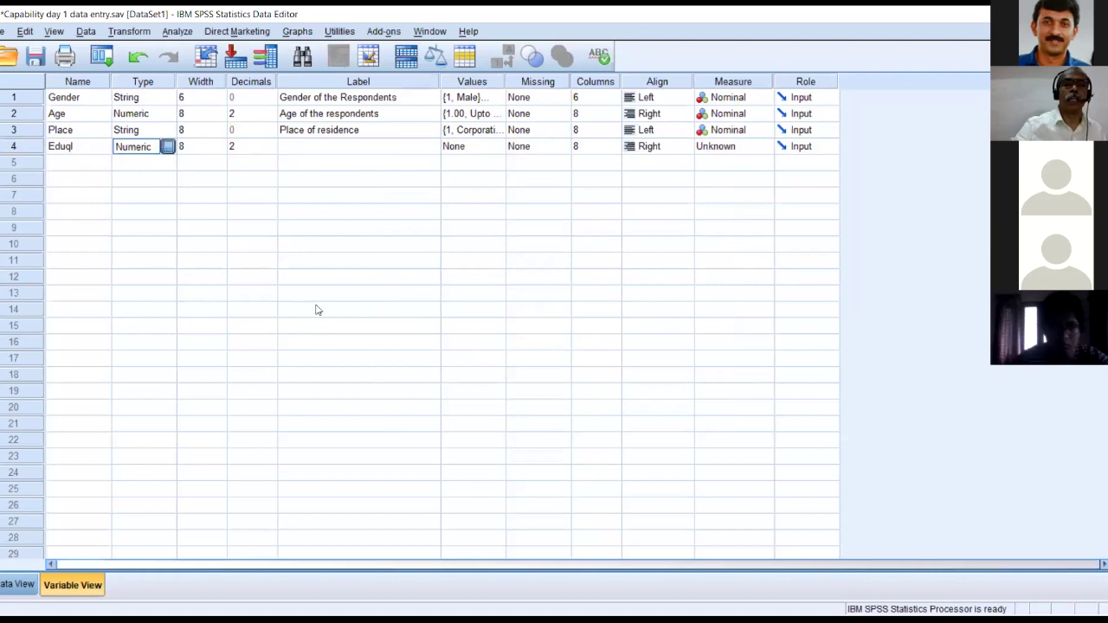
click(390, 337)
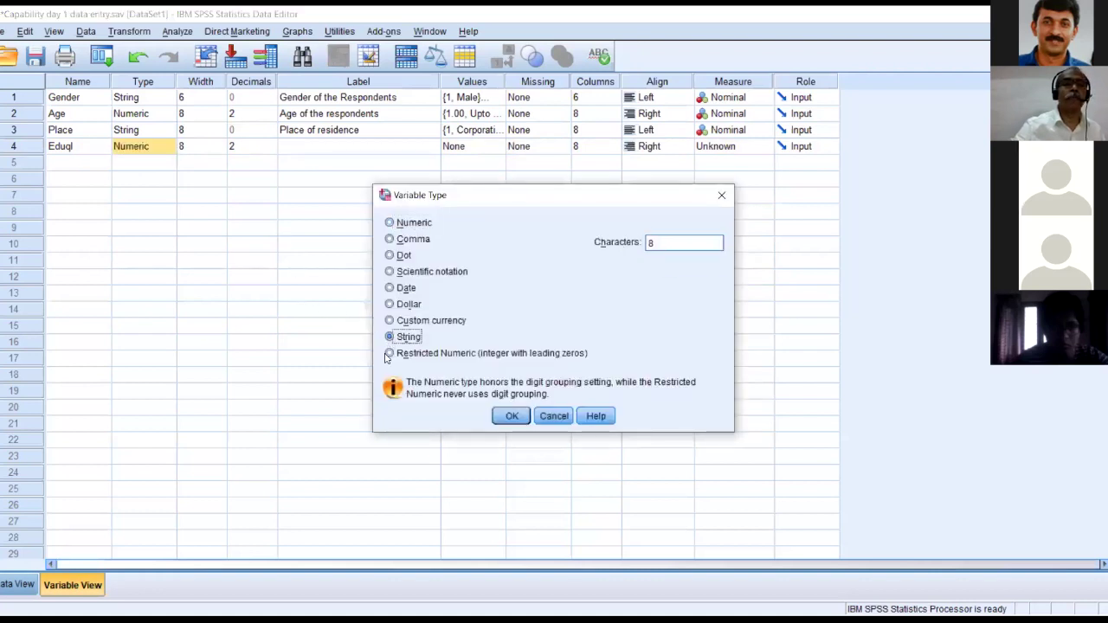
click(511, 415)
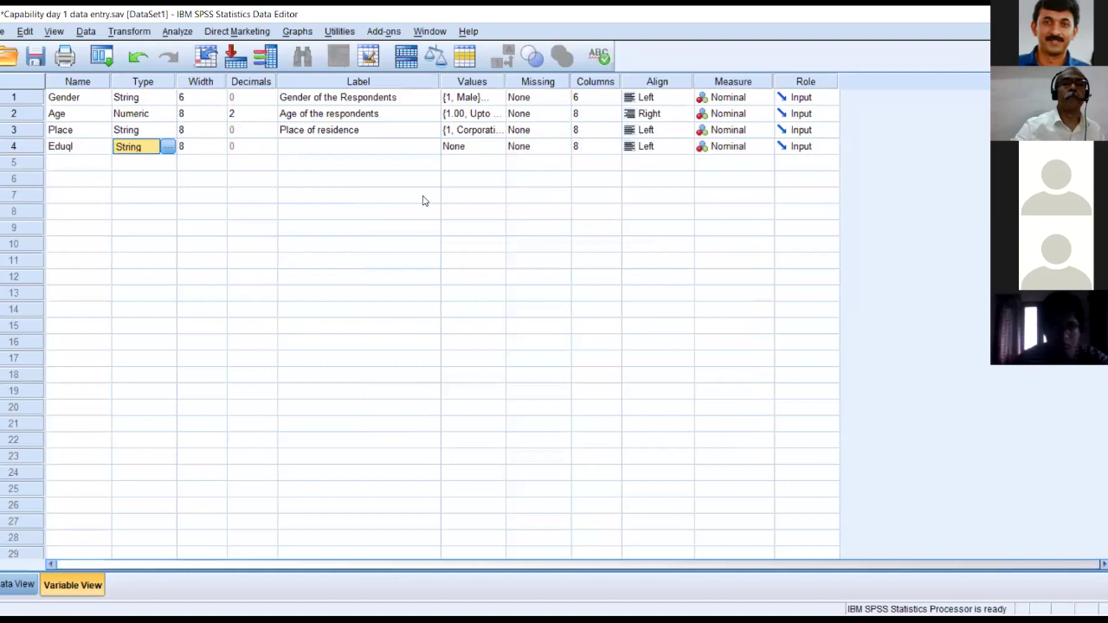
Label the Eduql variable "Educational Qualification of Respondents".
click(289, 147)
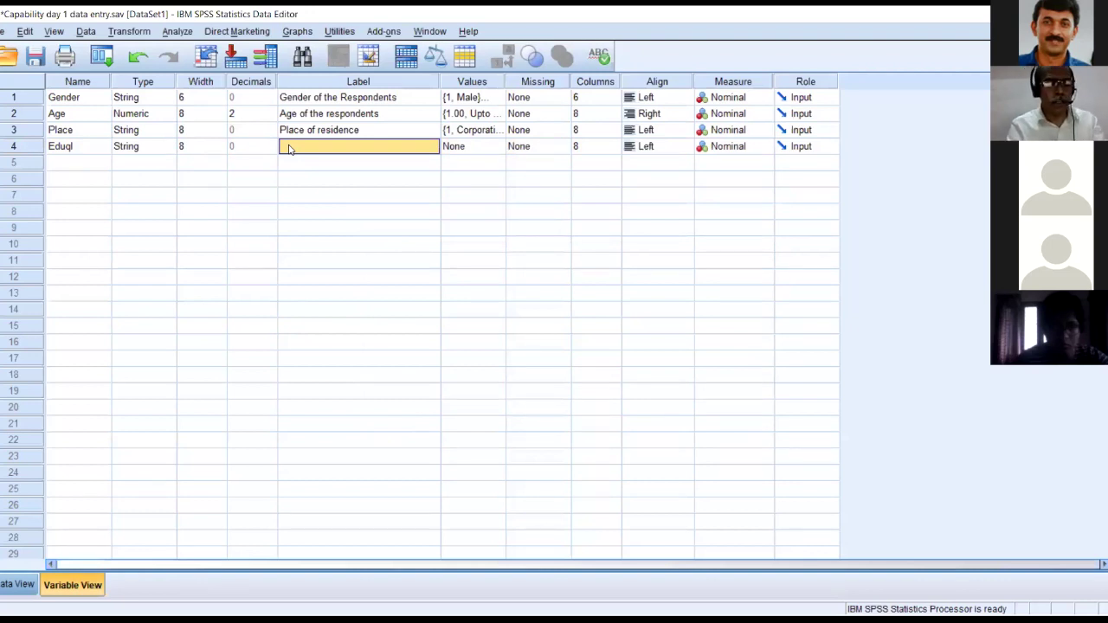
text(Educational Qualification)
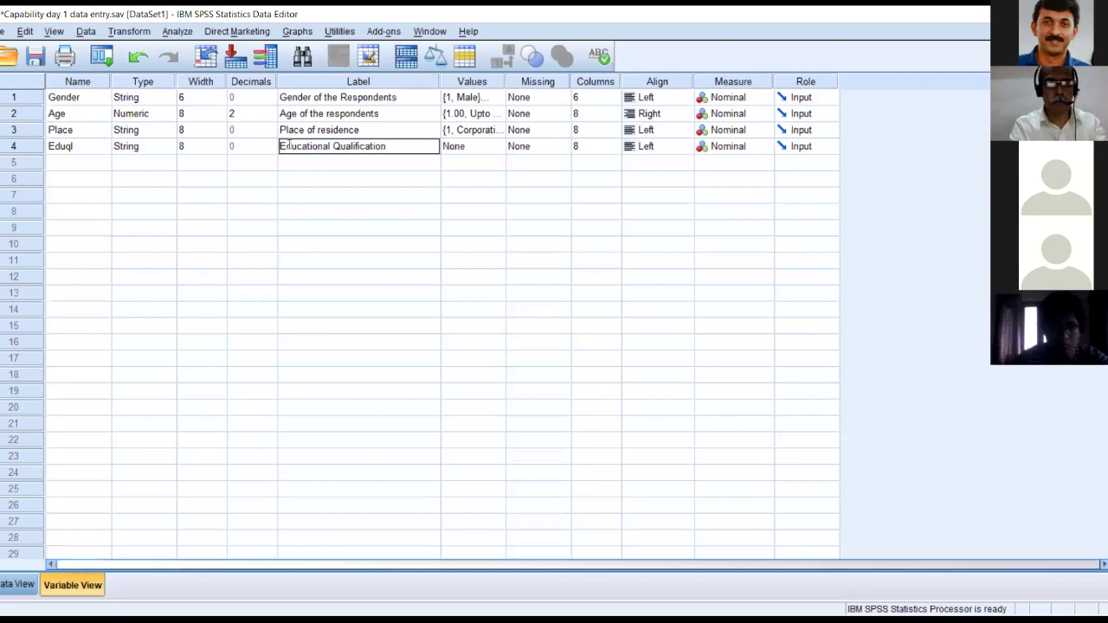
text( of Re)
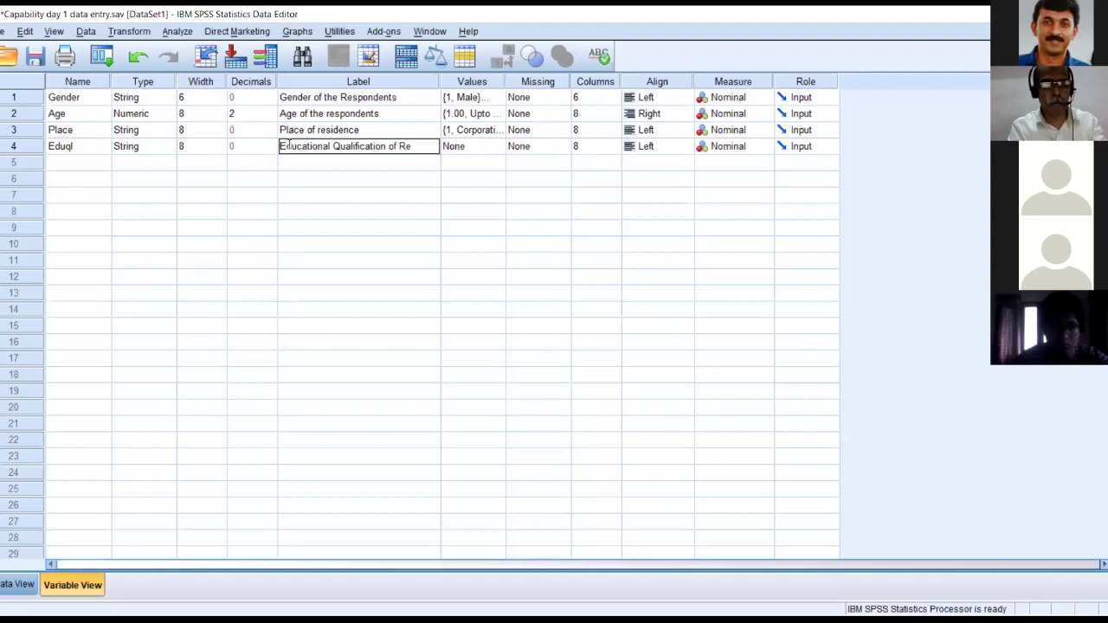
text(spondents)
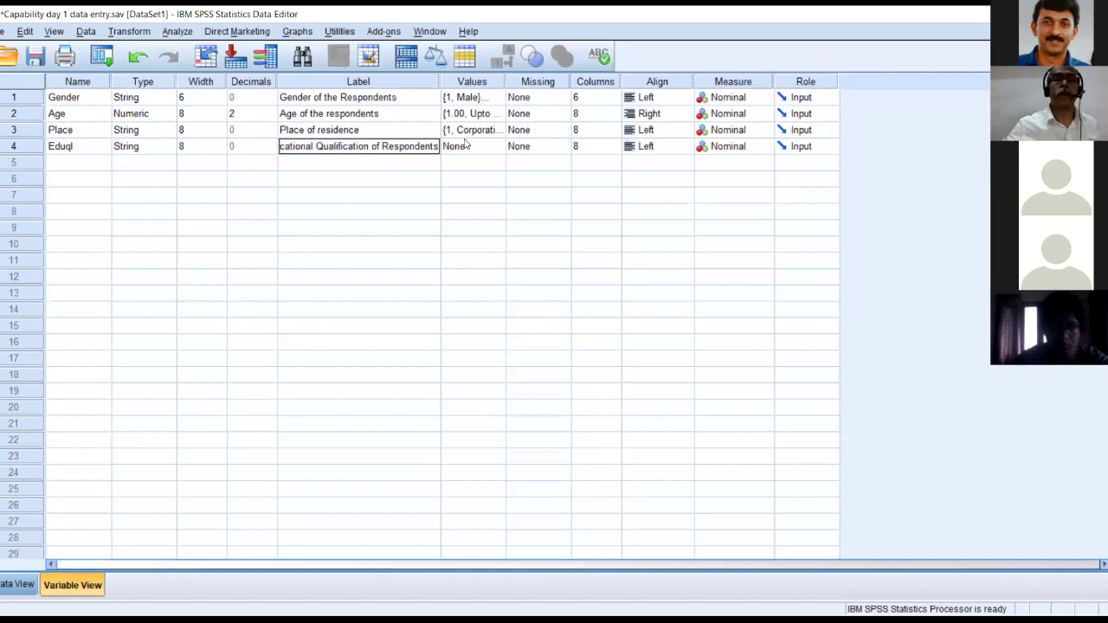
Add a value label to the Eduql variable that codes 1 as "School Education only".
click(501, 151)
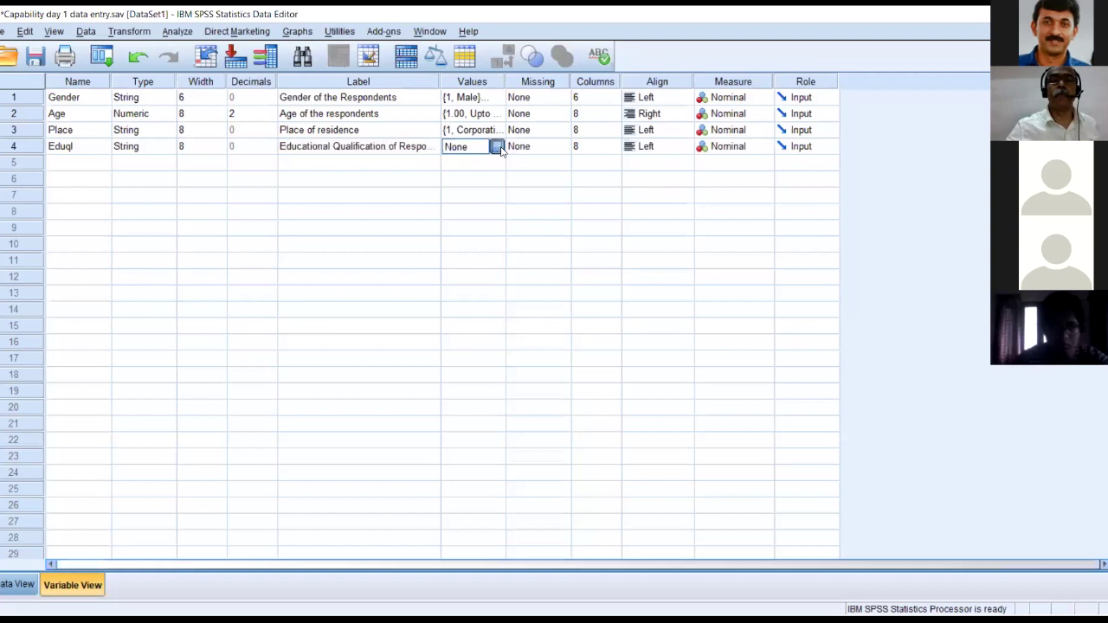
click(497, 147)
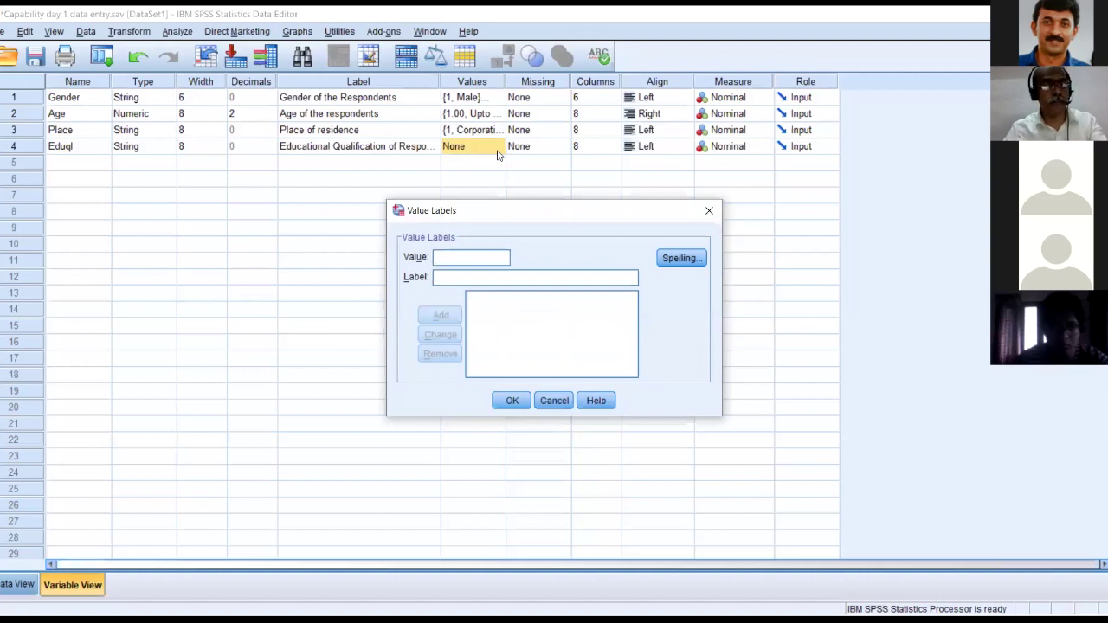
text(1)
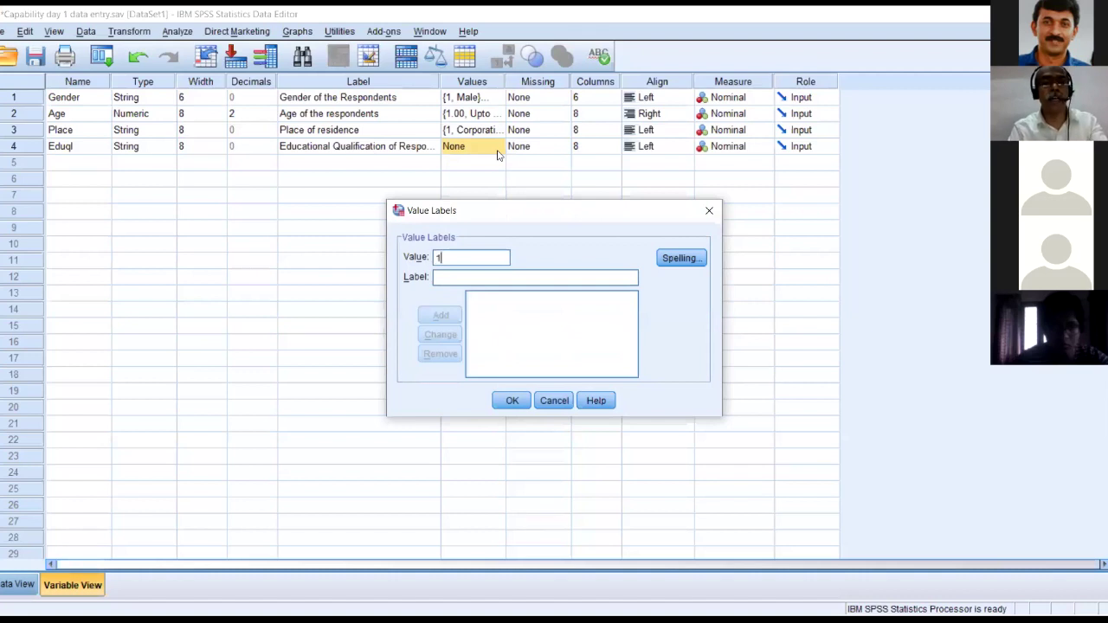
click(439, 279)
text(School)
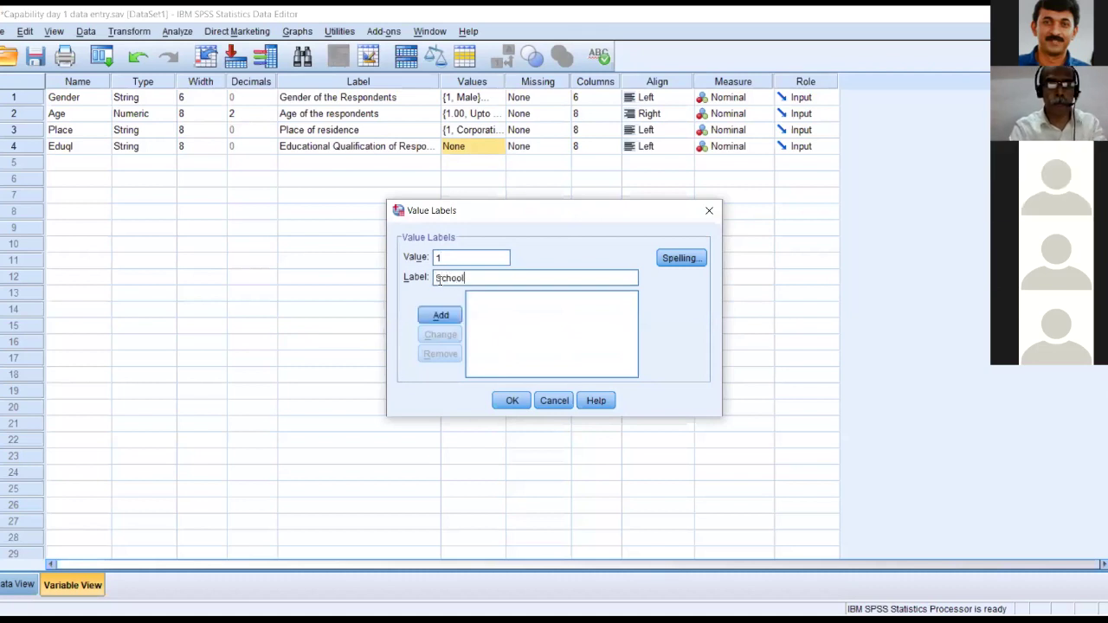
text( Educa)
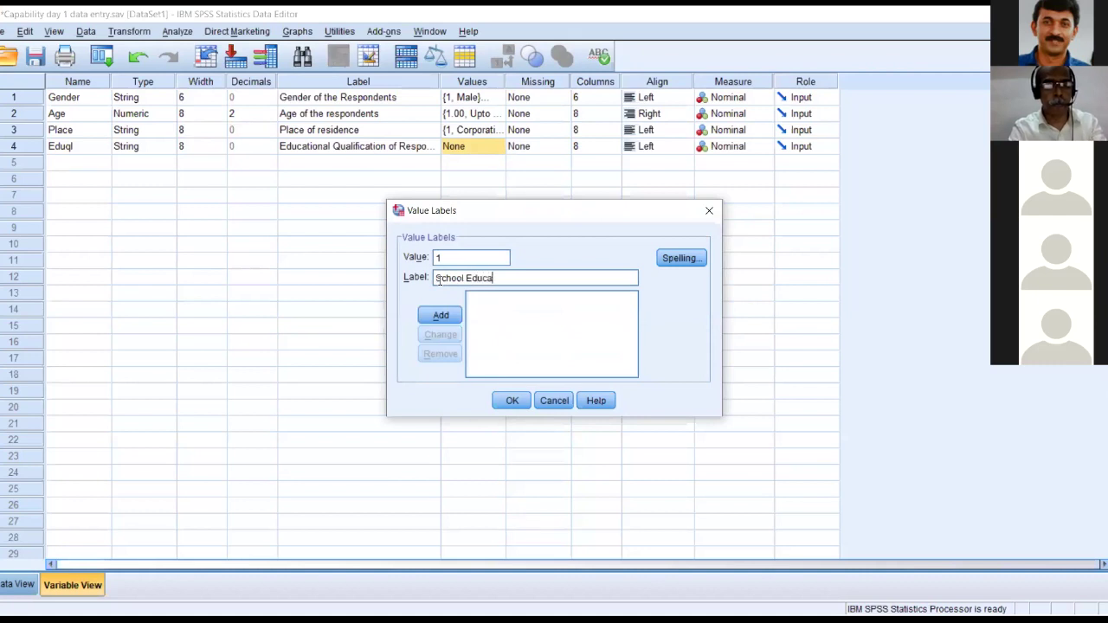
text(tion only)
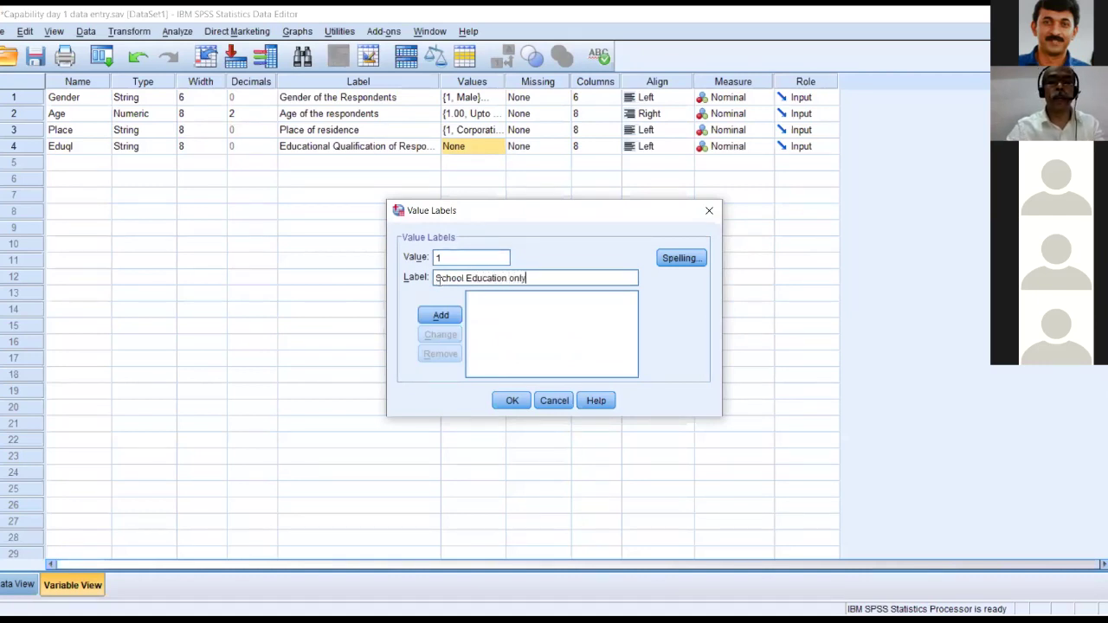
click(441, 316)
Add value labels coding 2 as "Graduate" and 3 as "Postgraduate" for the Eduql variable.
text(2)
click(441, 277)
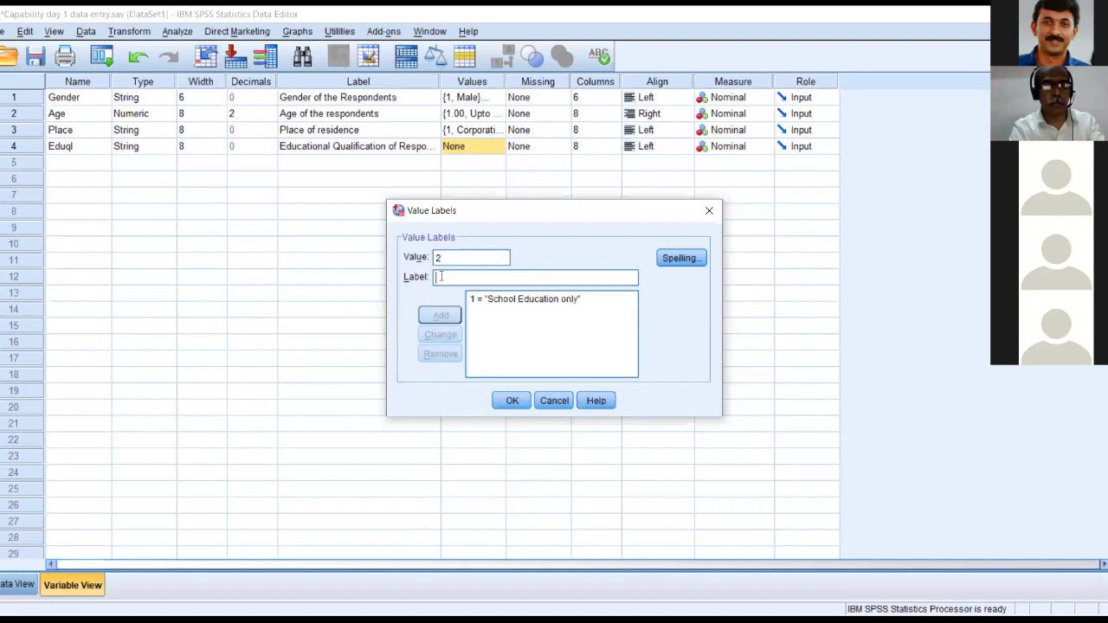
text(Graduate)
click(439, 315)
text(3)
click(442, 277)
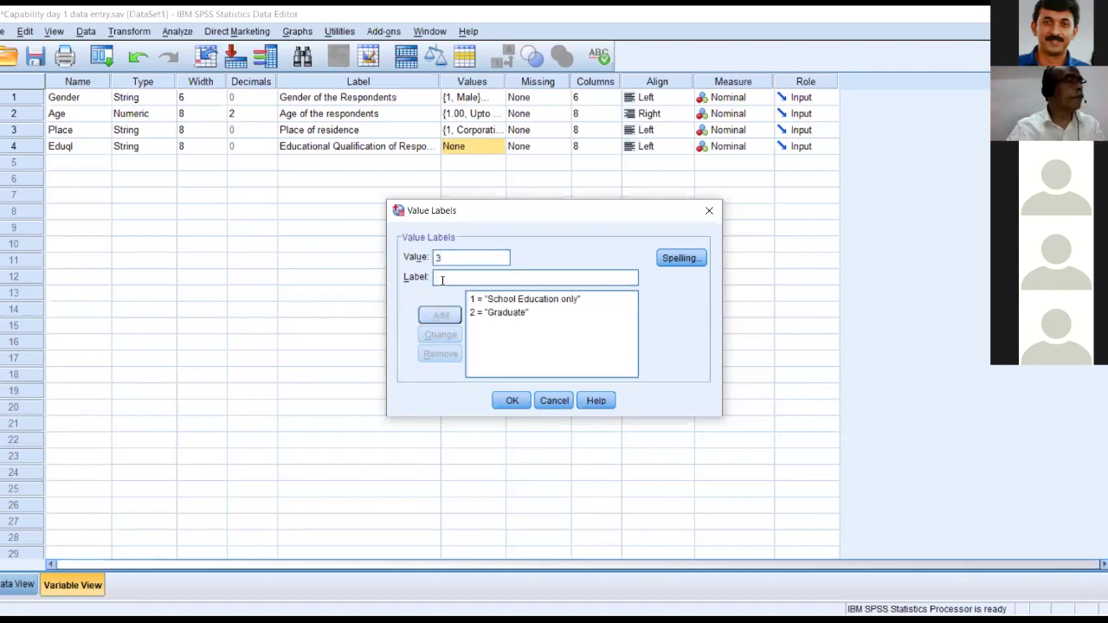
text(Po)
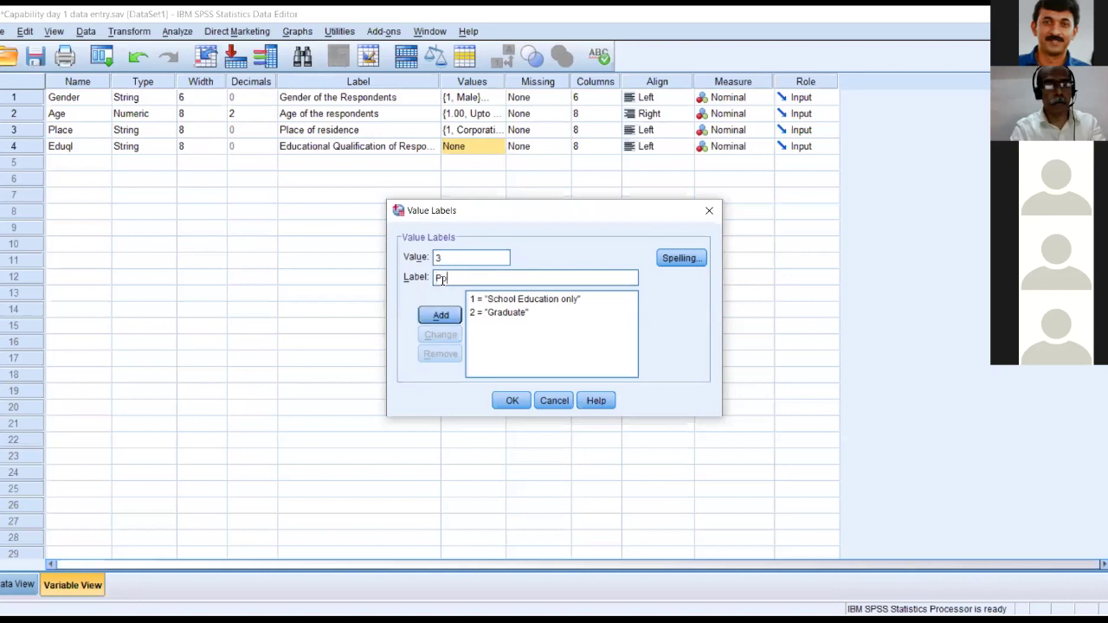
text(stgra)
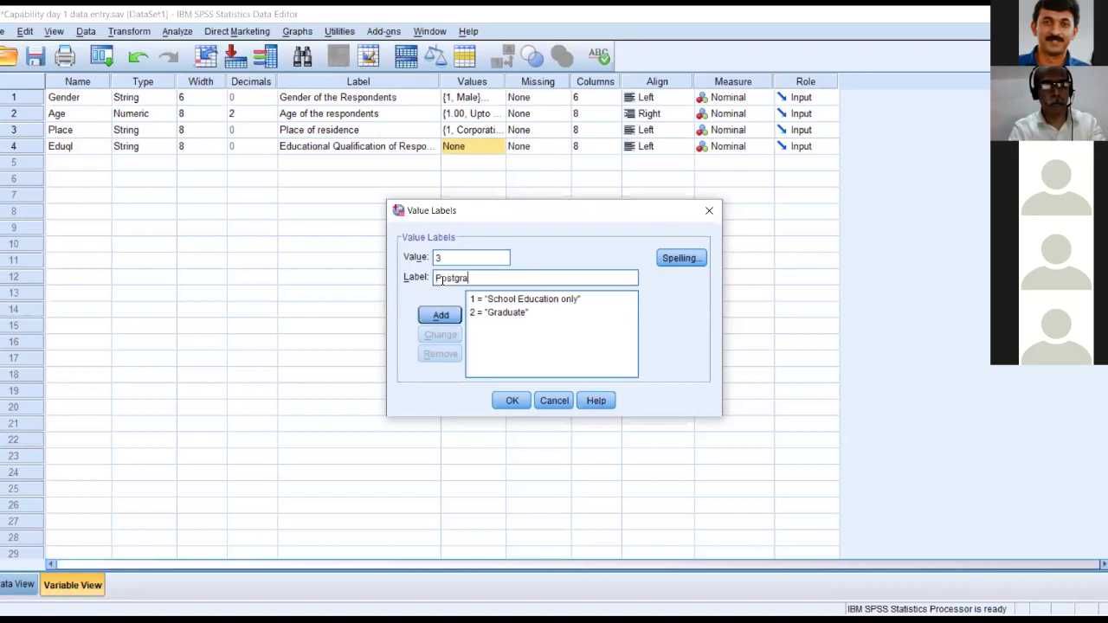
text(duate)
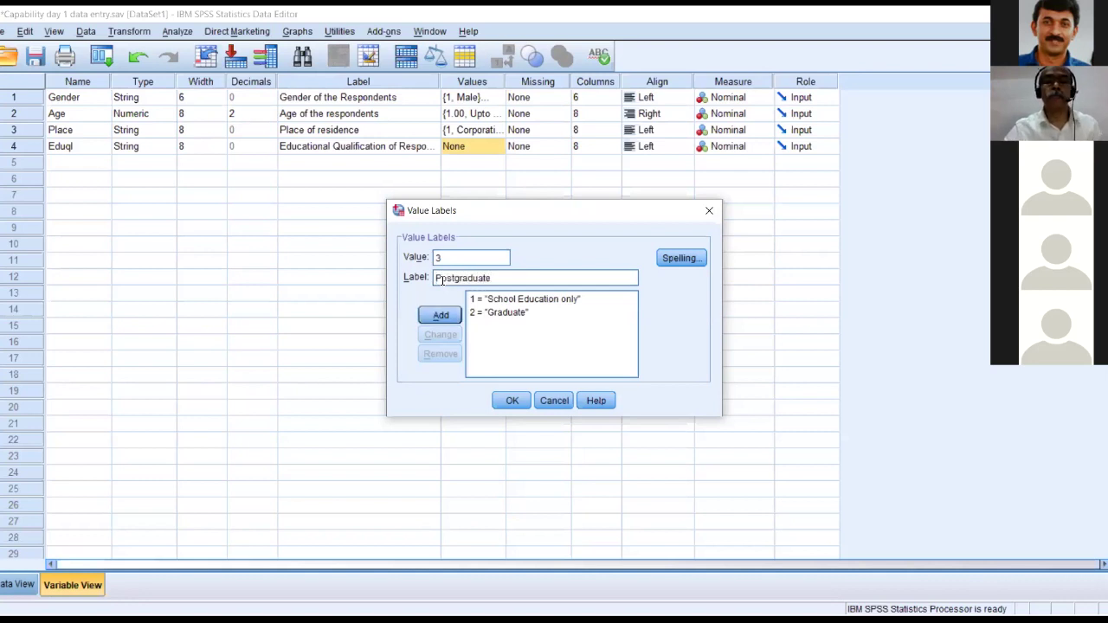
click(439, 317)
Complete Eduql's value labels with 4 for "Technical or Professional Qualification" and apply them.
text(4)
click(444, 277)
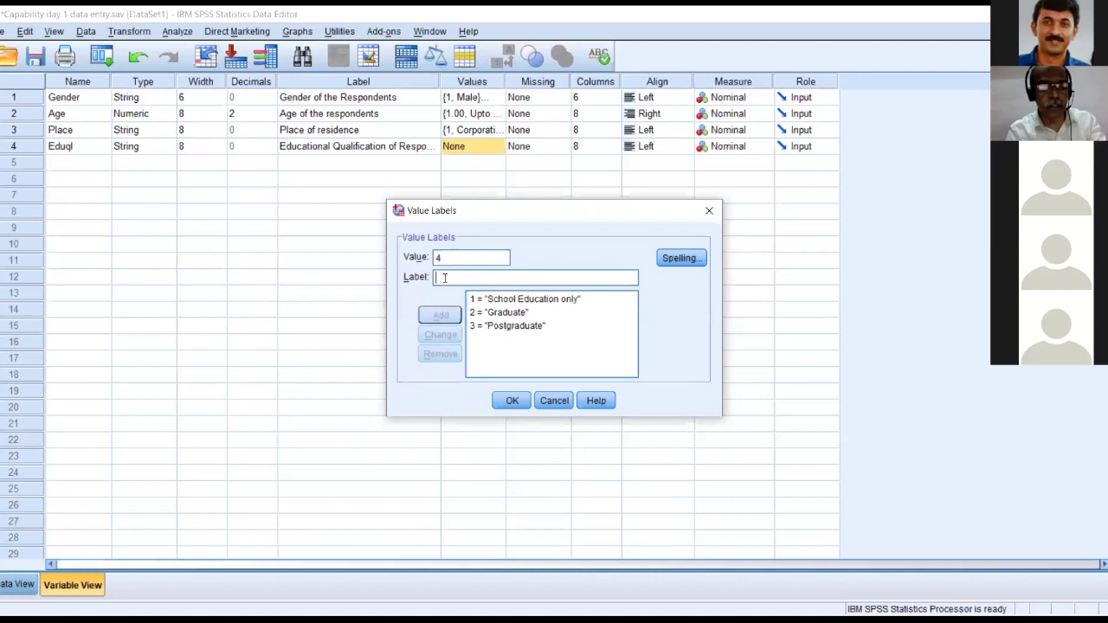
text(Technical or )
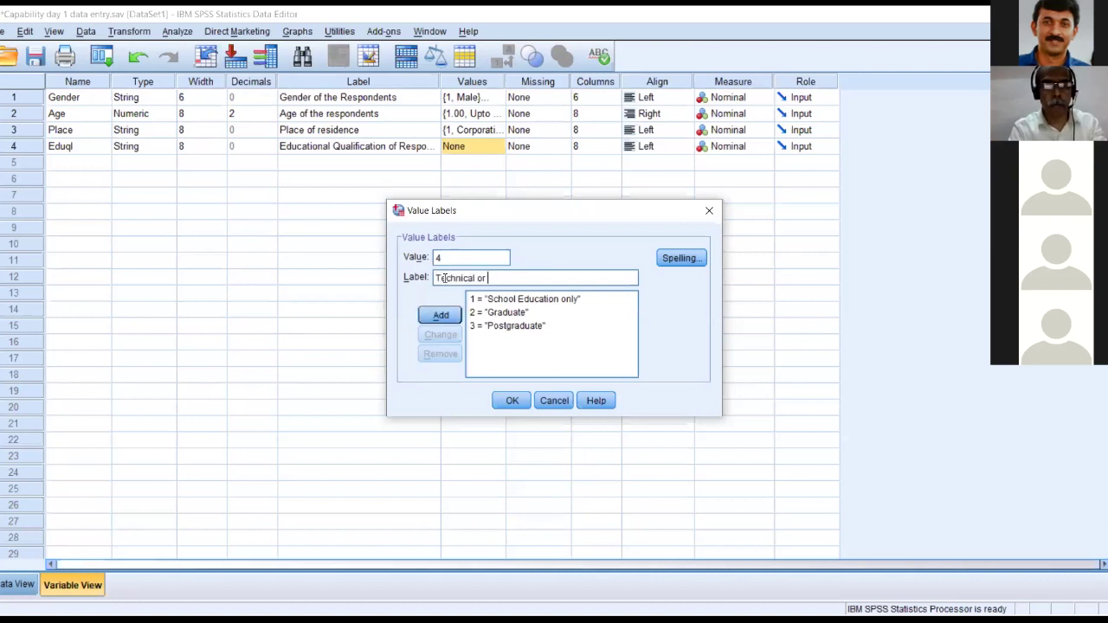
text(Professional Qualificat)
text(ion)
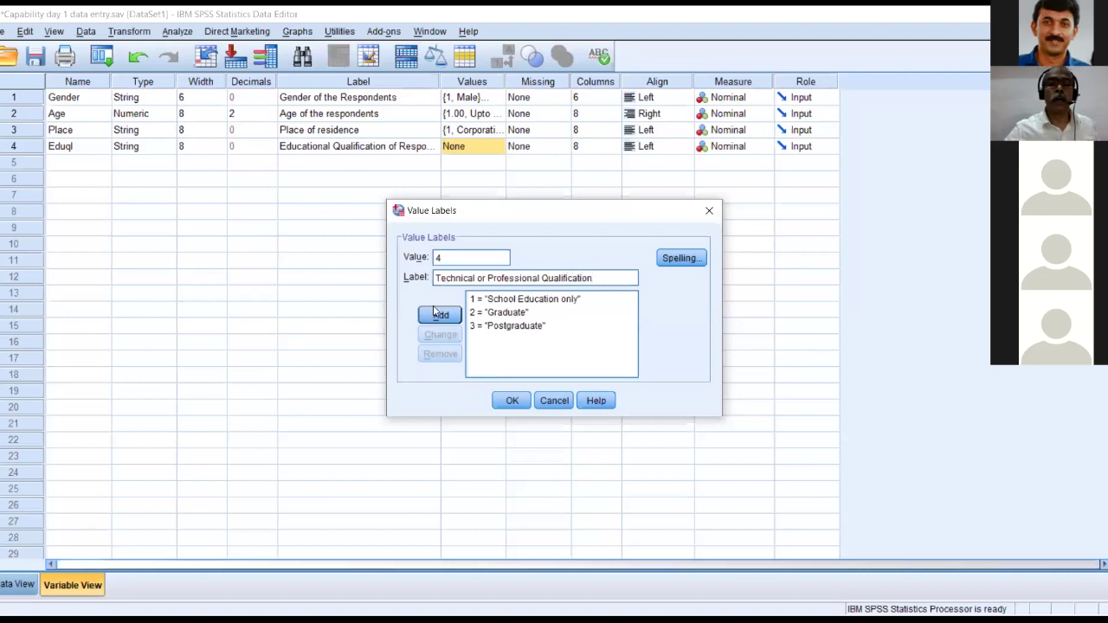
click(437, 318)
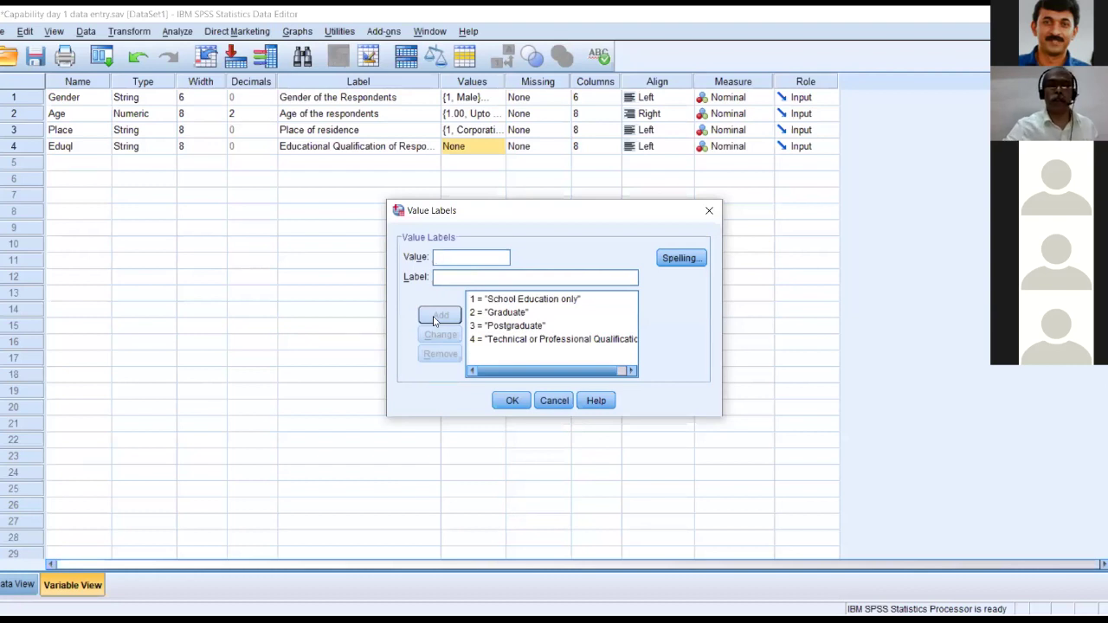
click(511, 402)
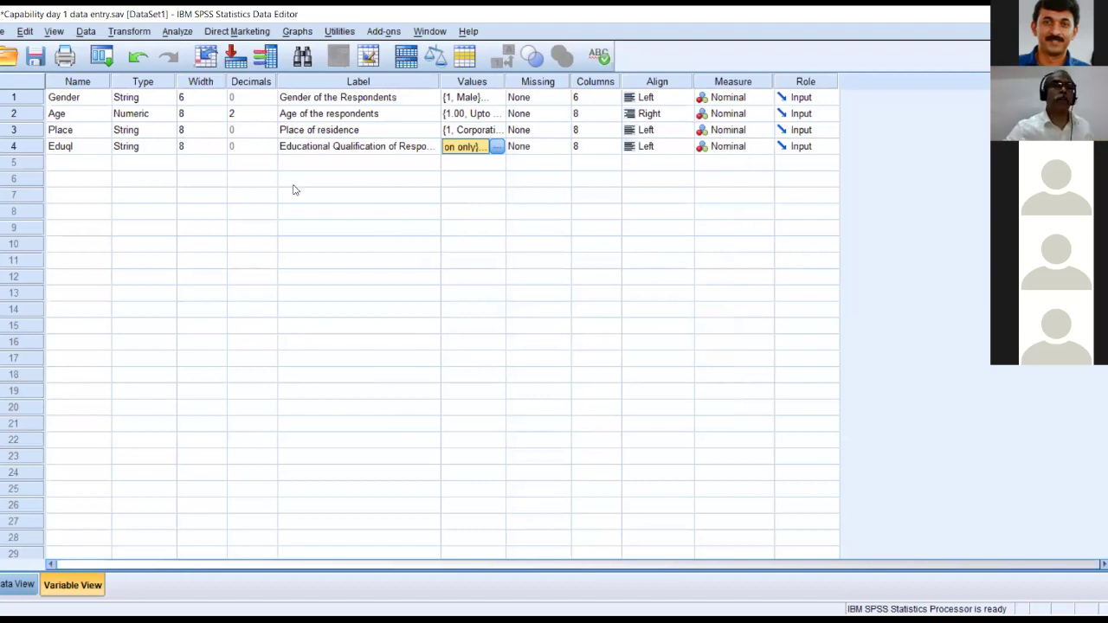
Switch to the Word questionnaire and examine the occupation question's categories for respondent and spouse/children, plus the neighbouring questions.
click(57, 164)
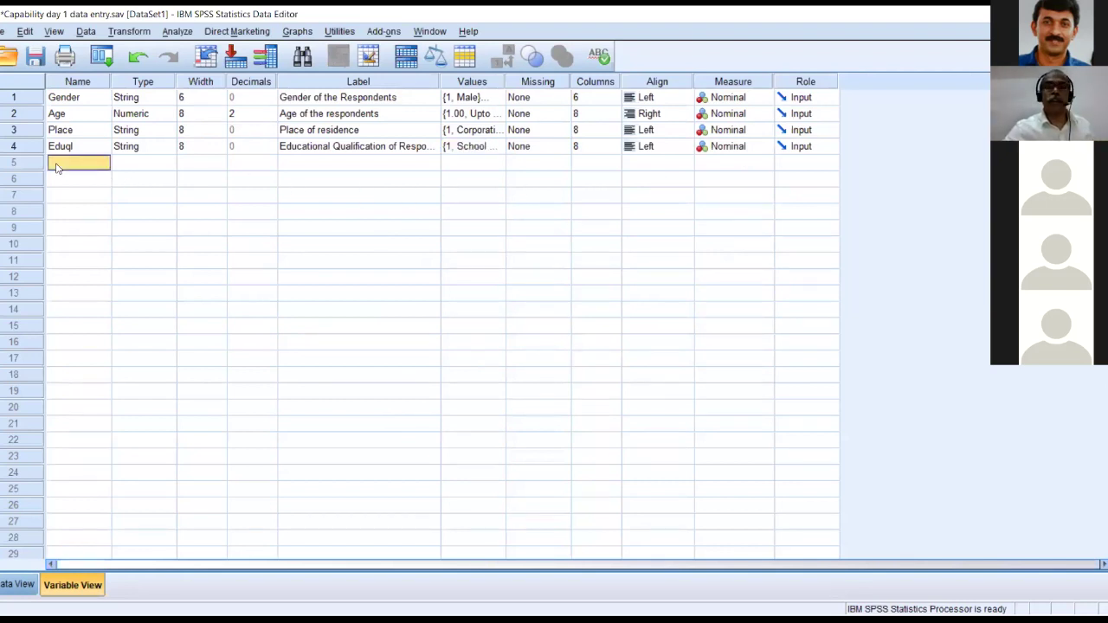
scroll(57, 167, down, 1)
scroll(57, 167, up, 1)
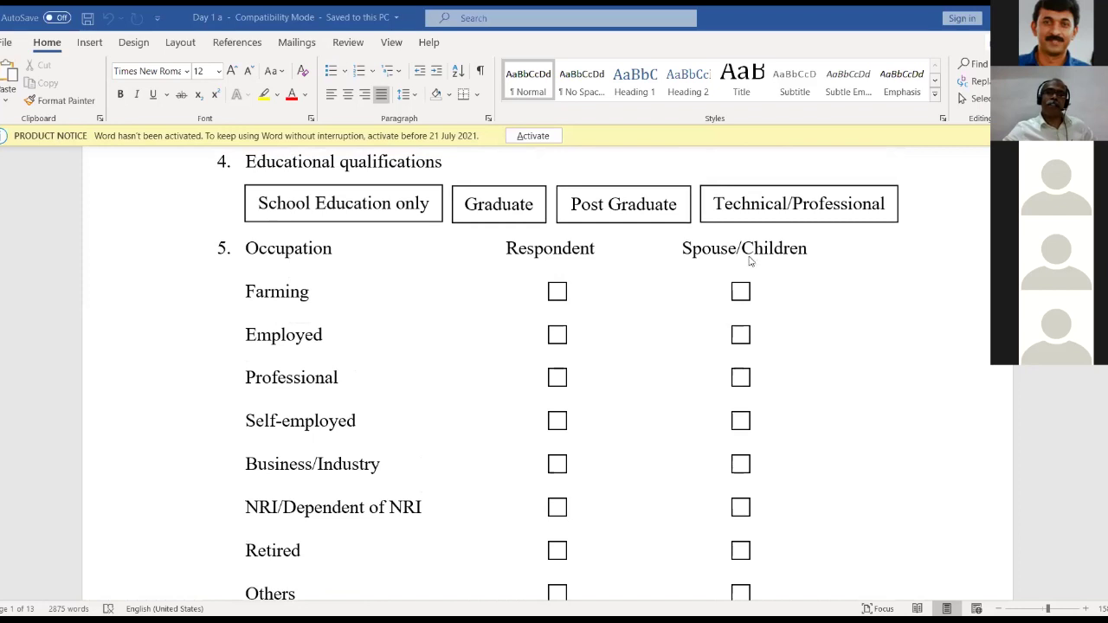
scroll(857, 441, down, 1)
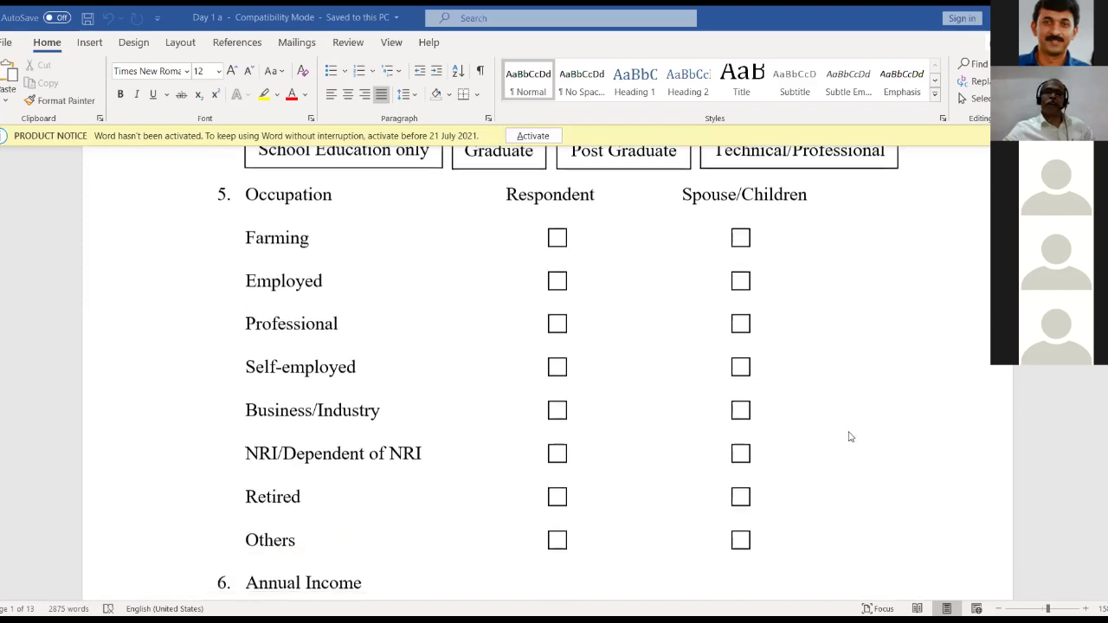
scroll(718, 303, up, 1)
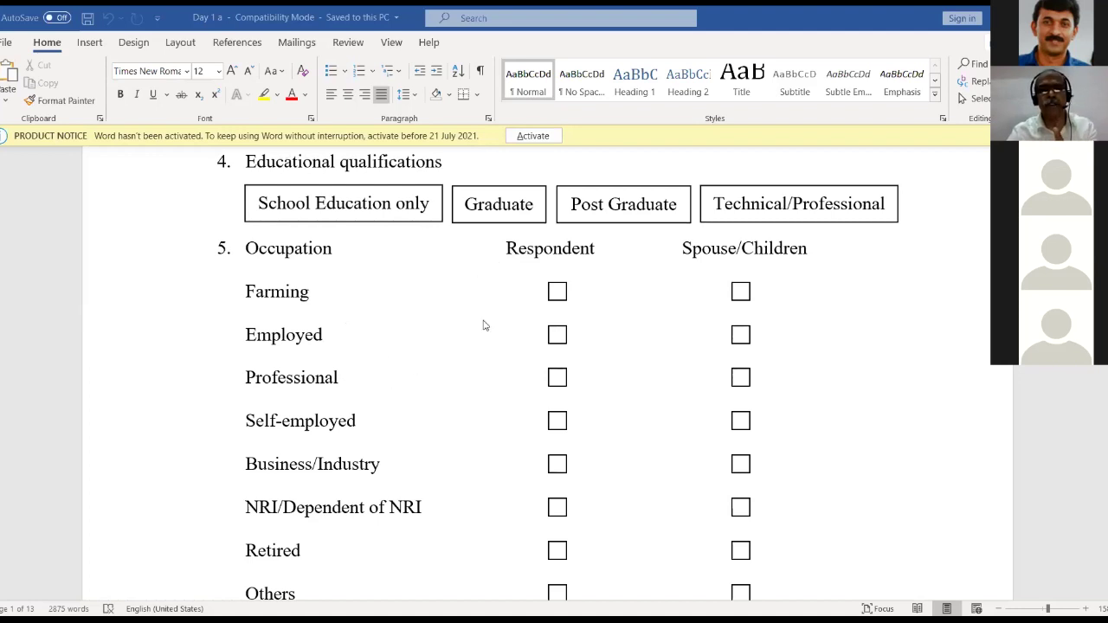
scroll(506, 337, down, 1)
scroll(507, 336, down, 4)
scroll(494, 337, up, 1)
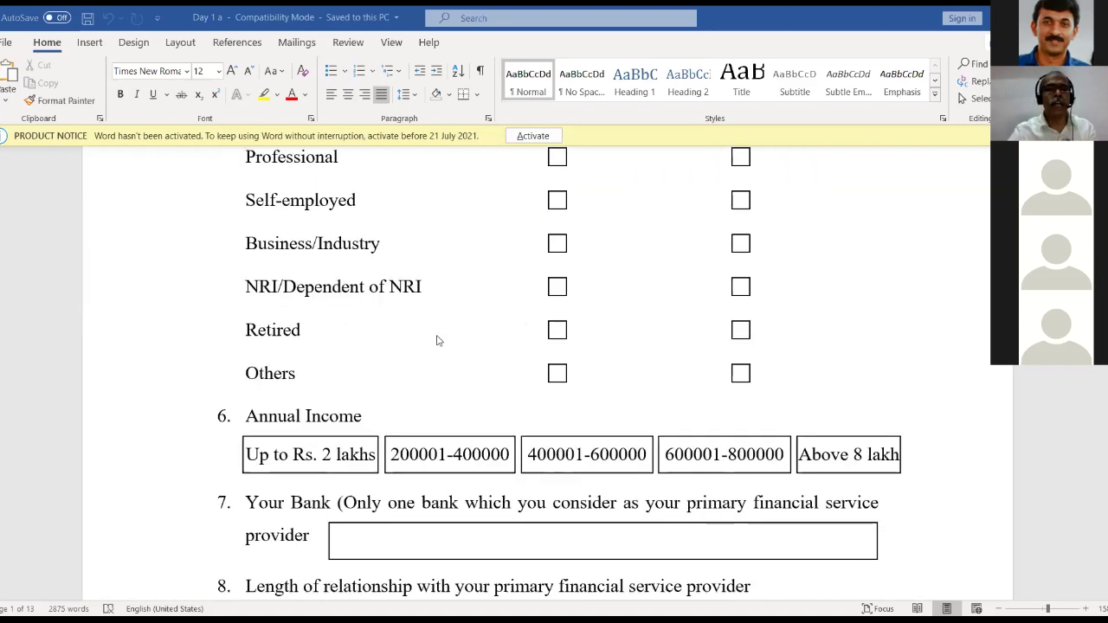
scroll(448, 389, up, 6)
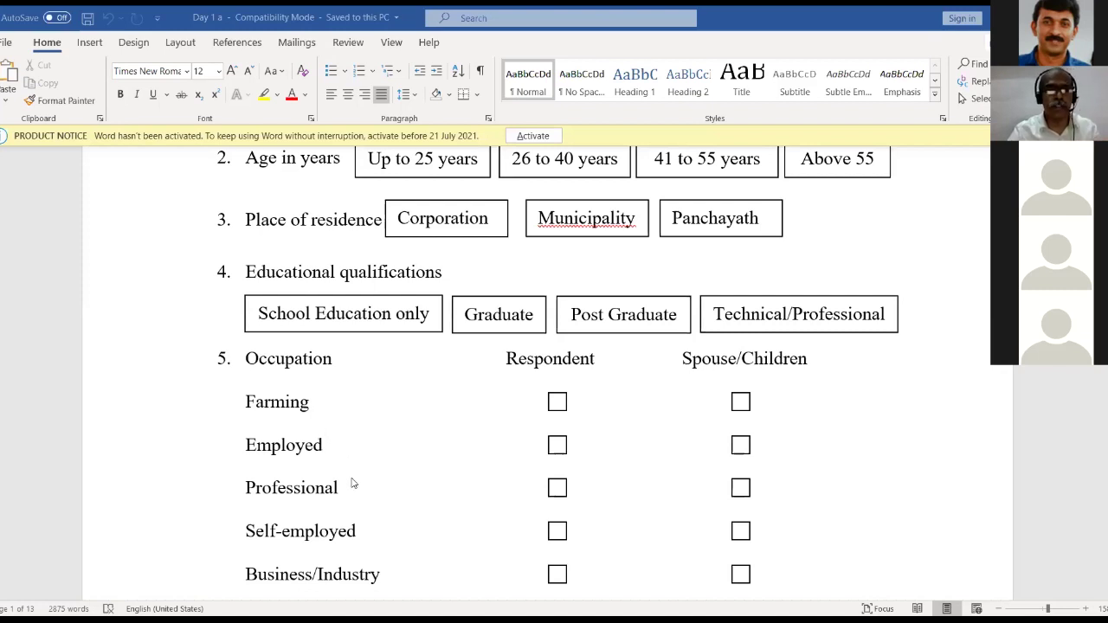
scroll(408, 510, down, 3)
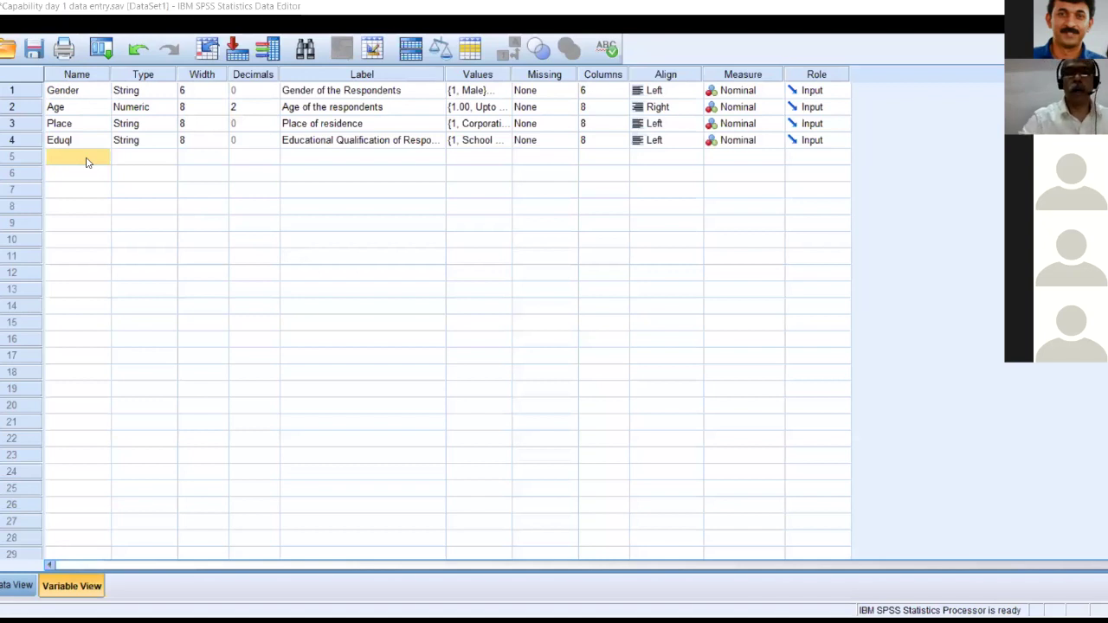
Return to the SPSS Data Editor and add a fifth variable named Farming with the label "Farming".
click(87, 162)
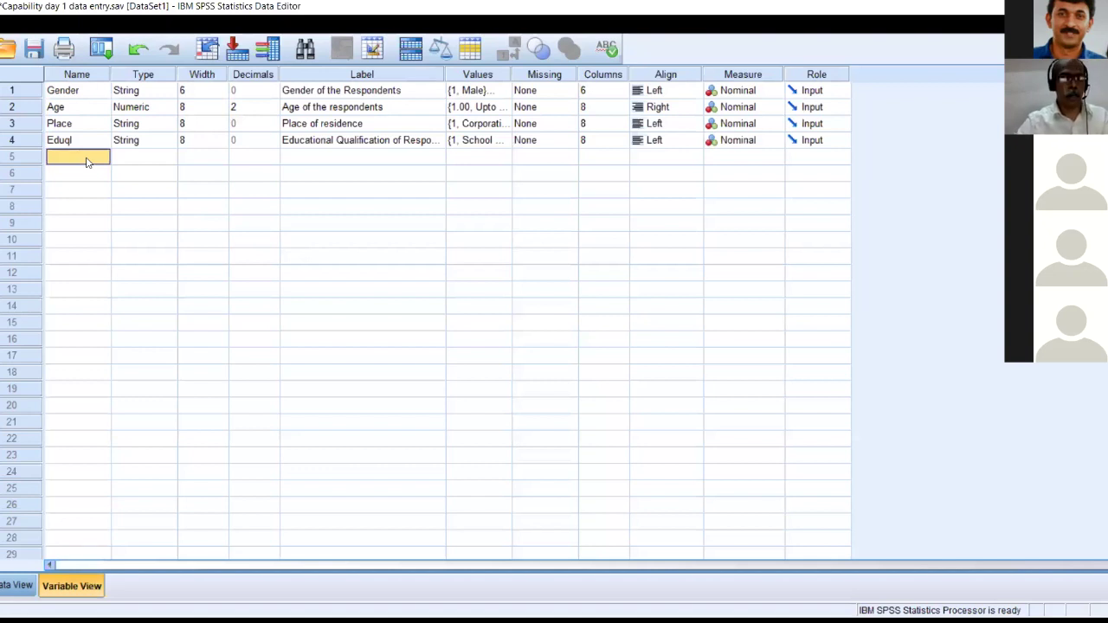
text(Farming)
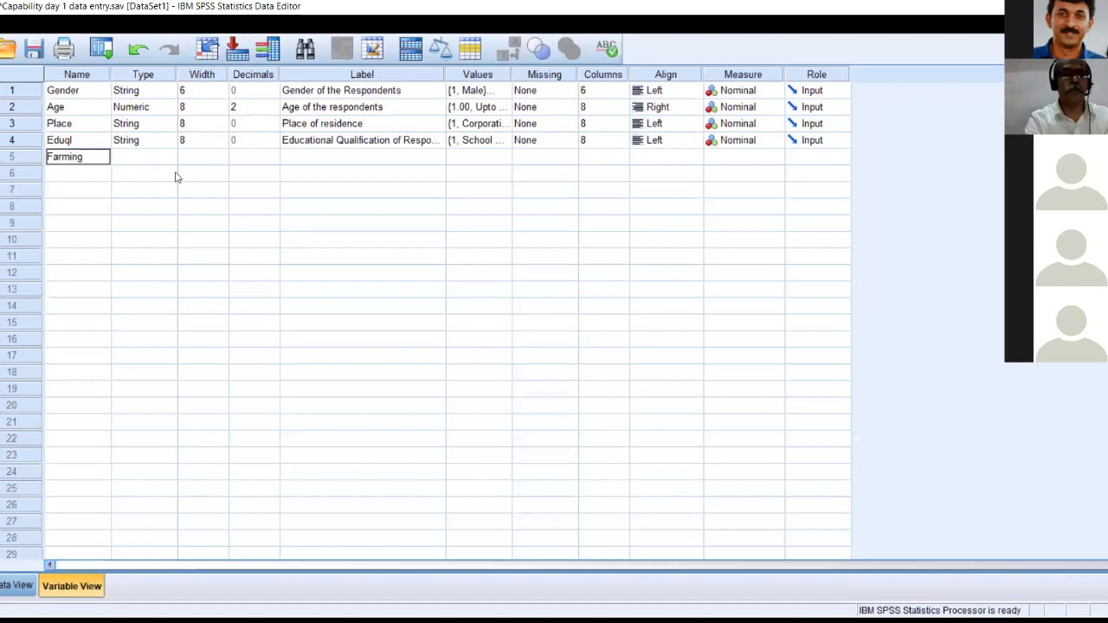
click(307, 156)
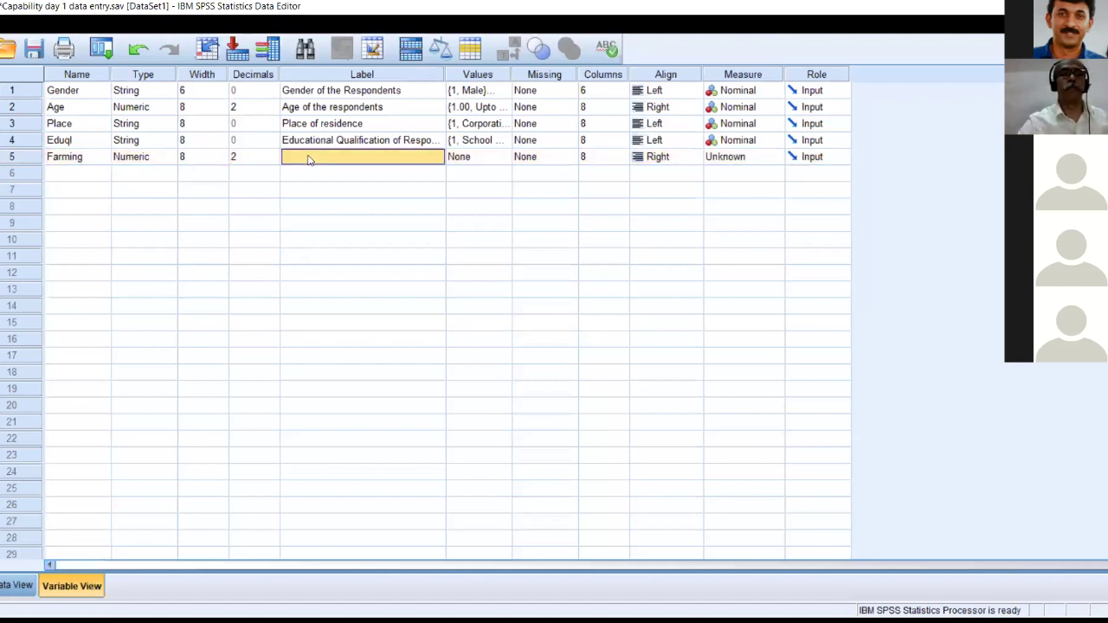
text(Fa)
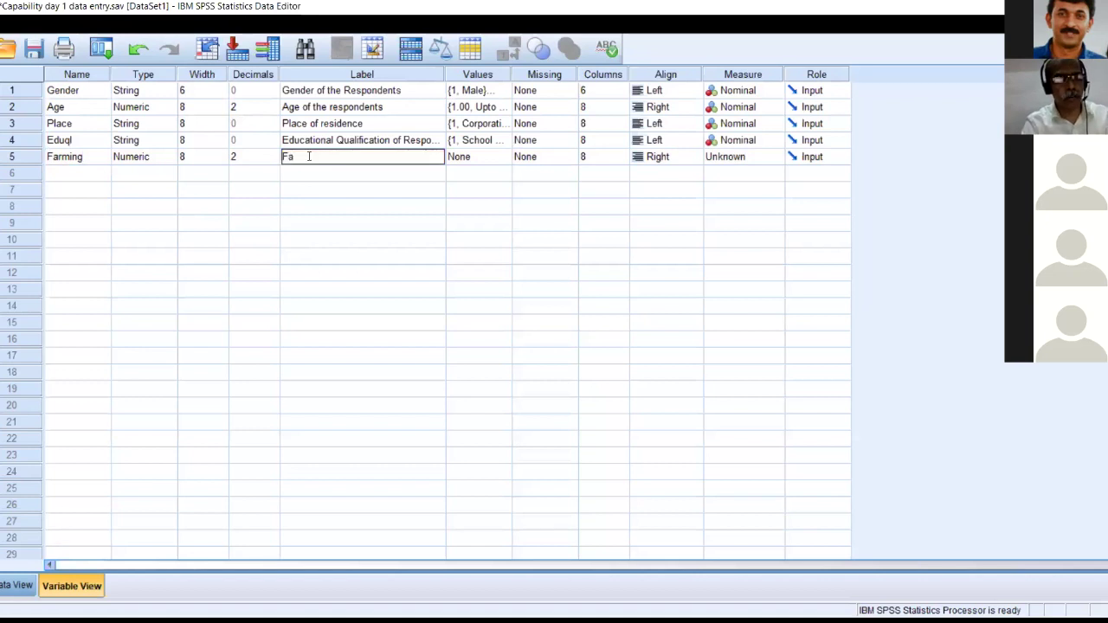
text(rming)
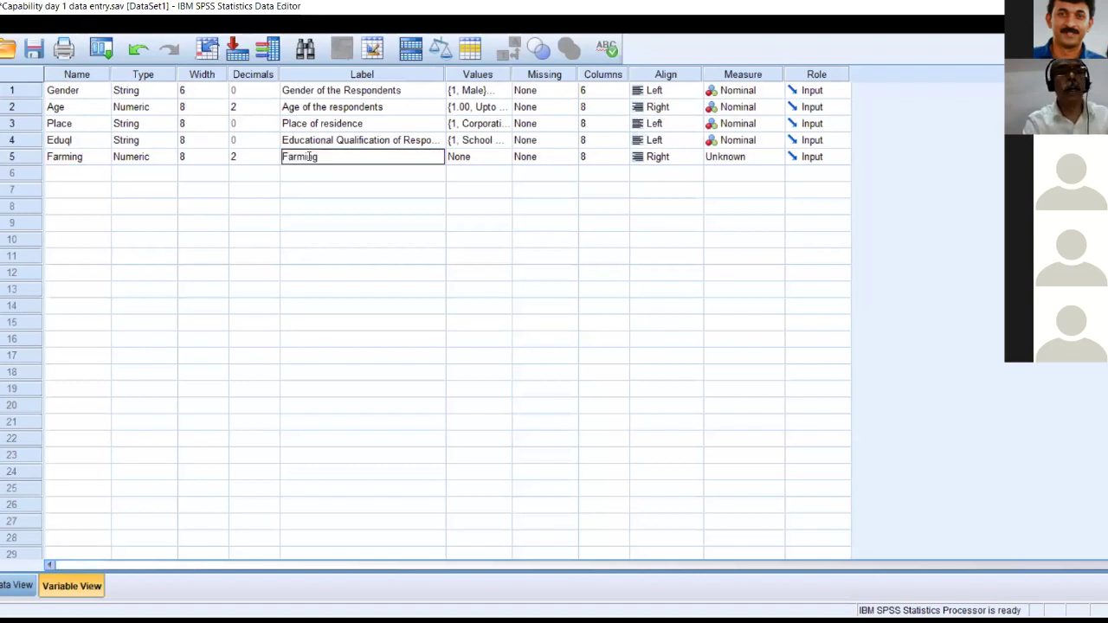
Change the Farming variable's type to String.
click(177, 158)
click(171, 157)
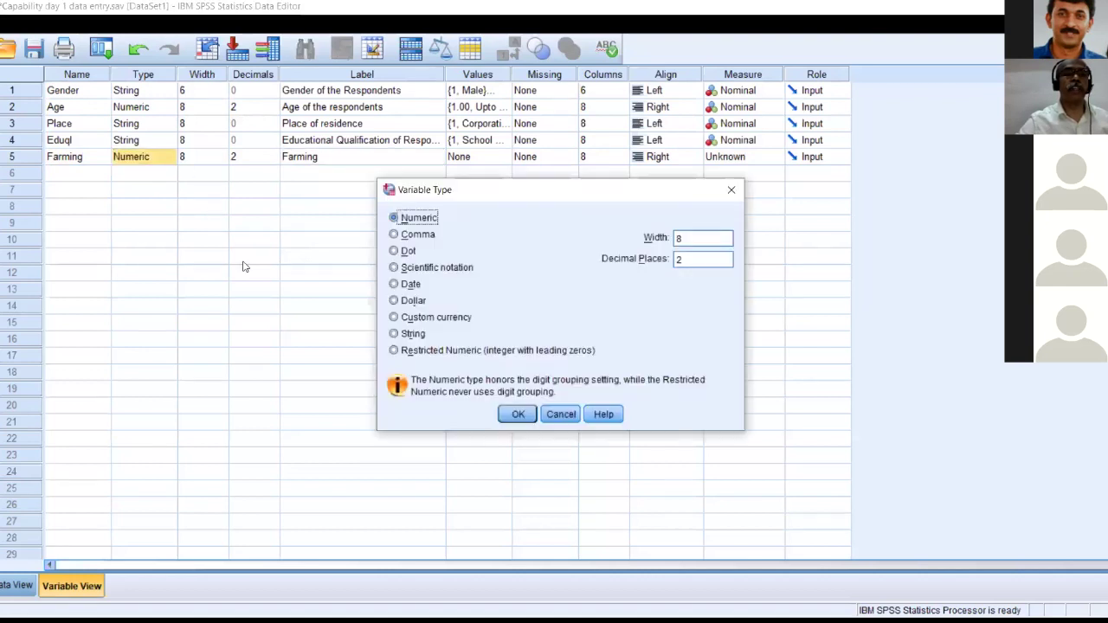
click(395, 335)
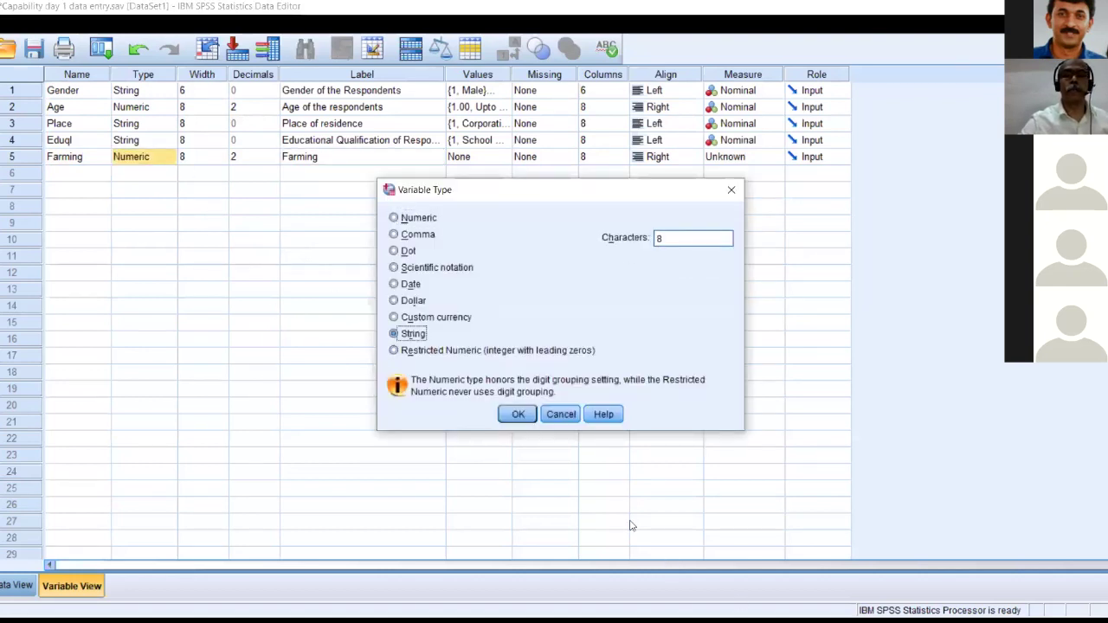
click(518, 414)
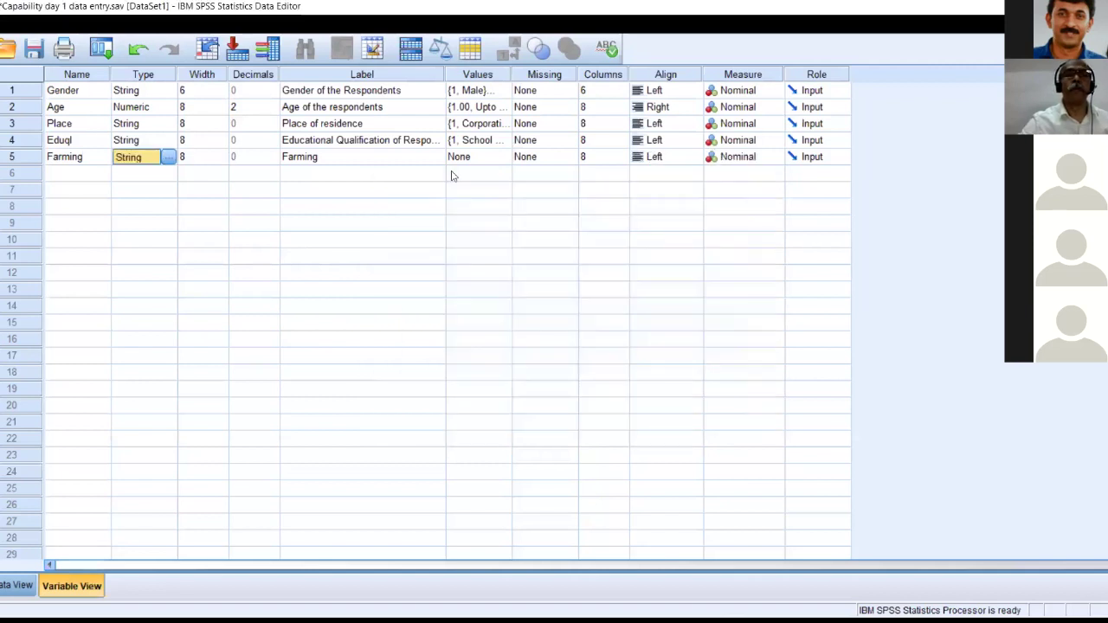
Add a value label to the Farming variable that codes 1 as "Farmer".
click(509, 161)
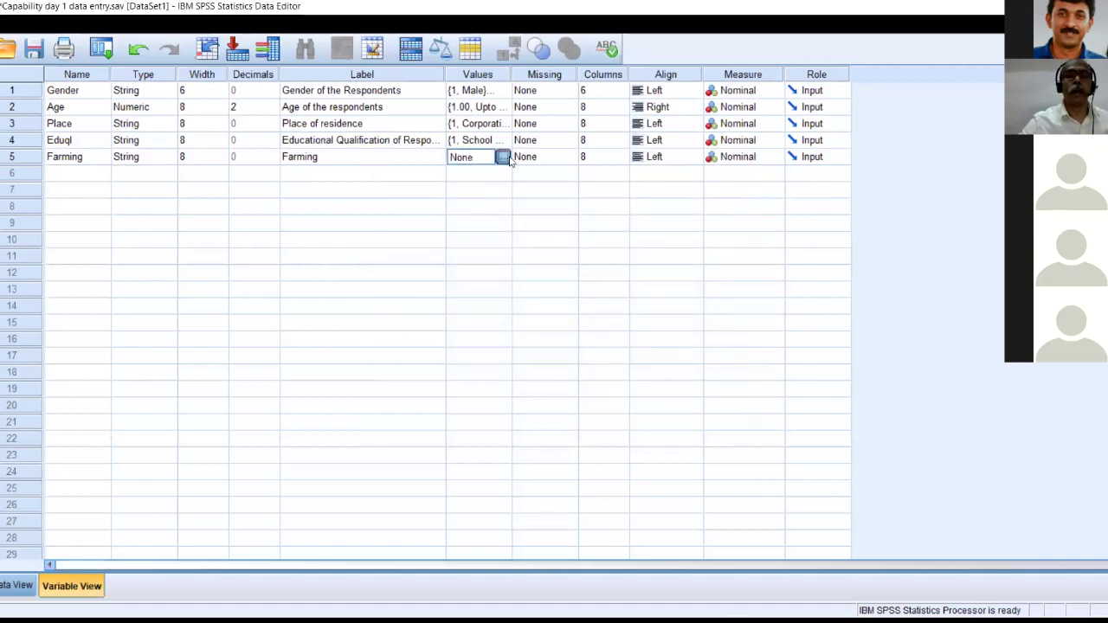
click(511, 158)
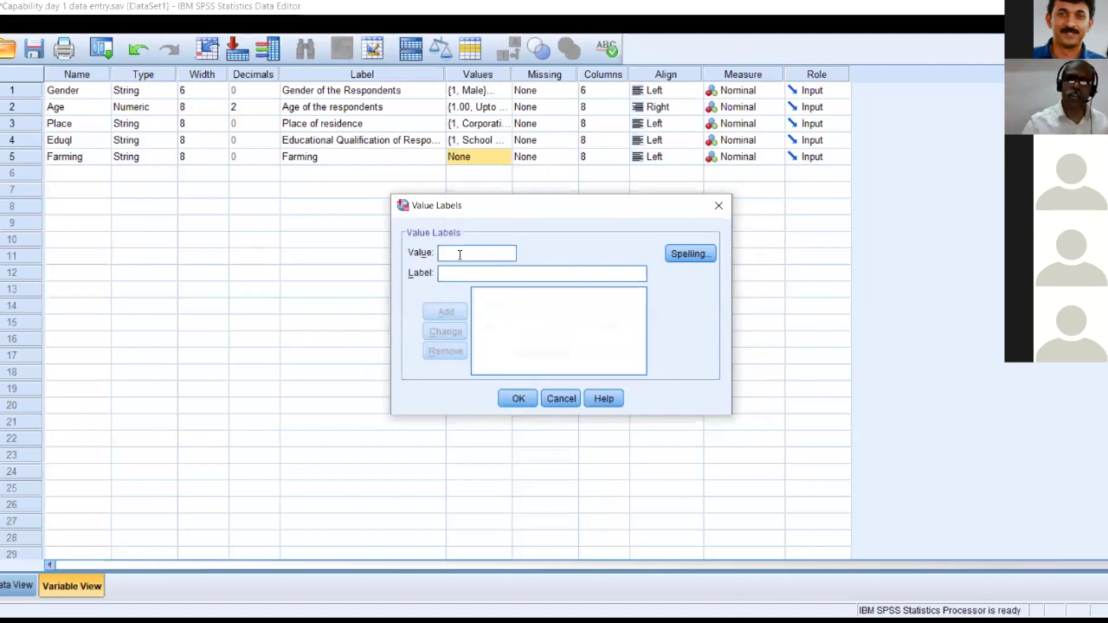
text(1)
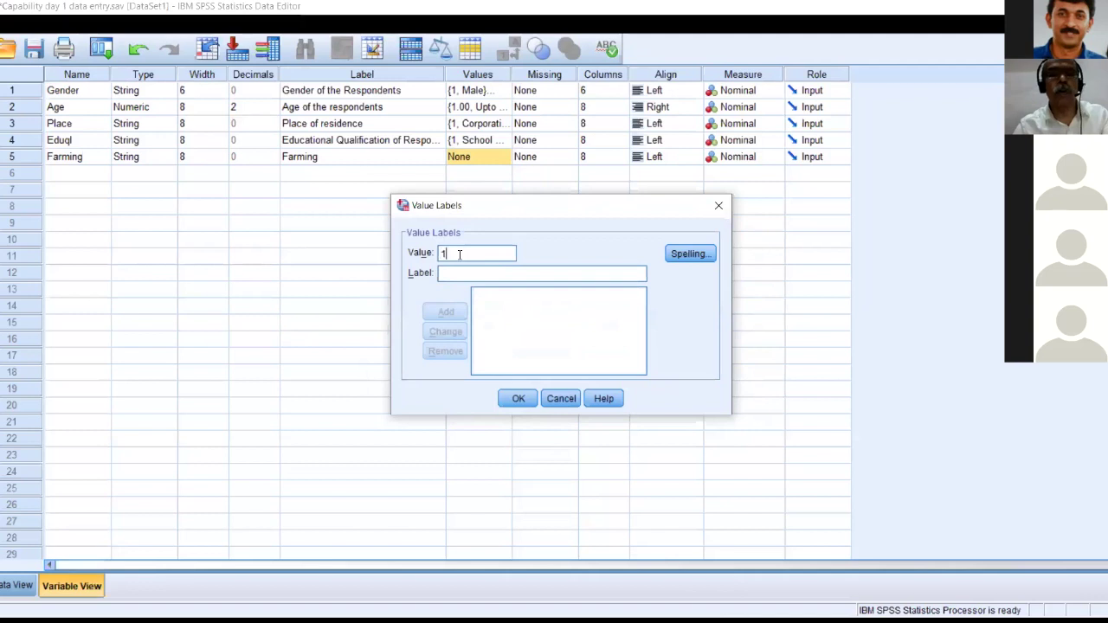
click(454, 274)
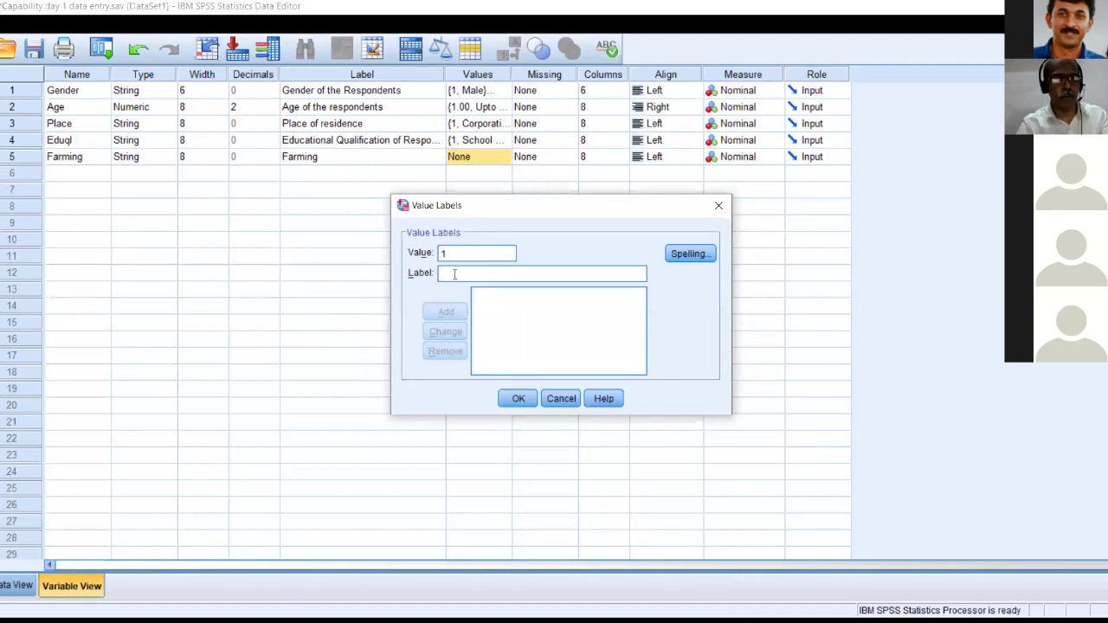
text(Farmer)
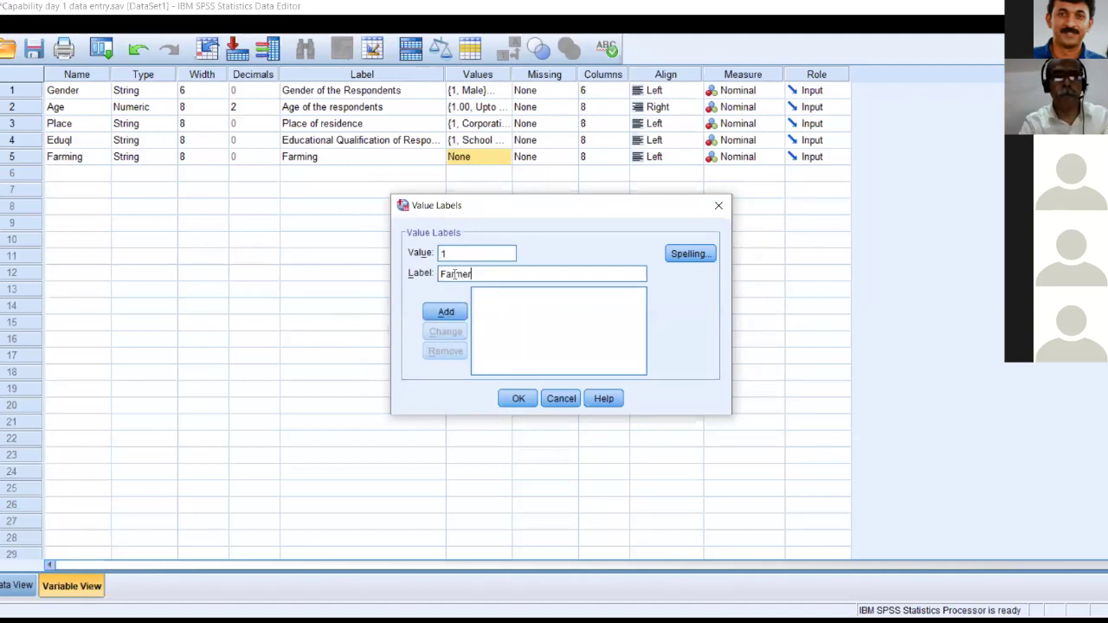
click(447, 313)
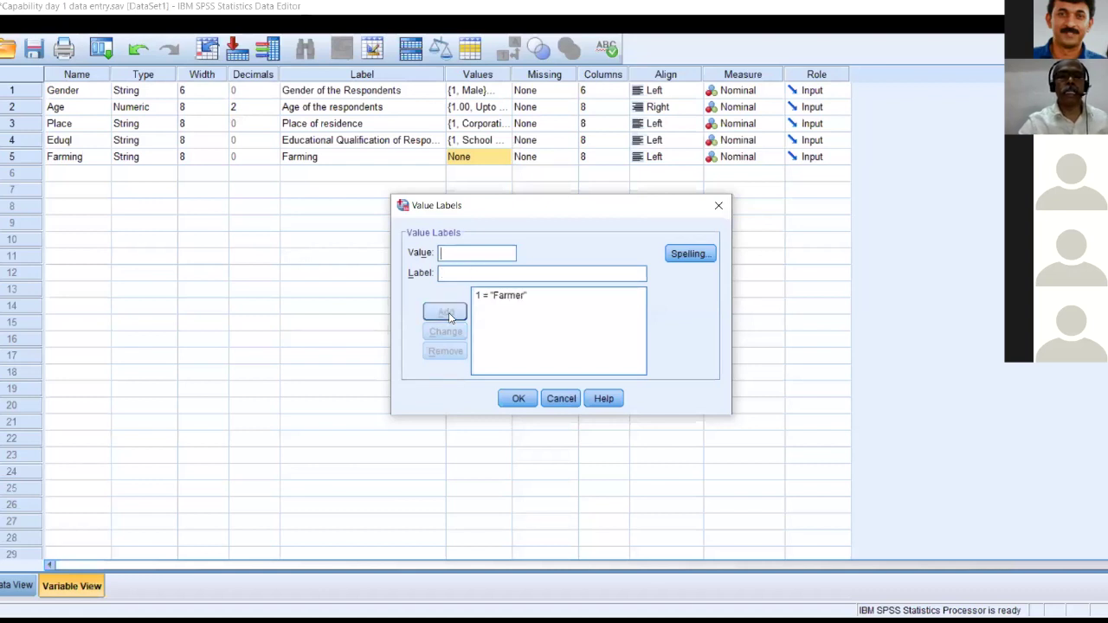
Add a value label coding 0 as "Not Farmer" for Farming and apply the variable's value labels.
text(0)
click(446, 273)
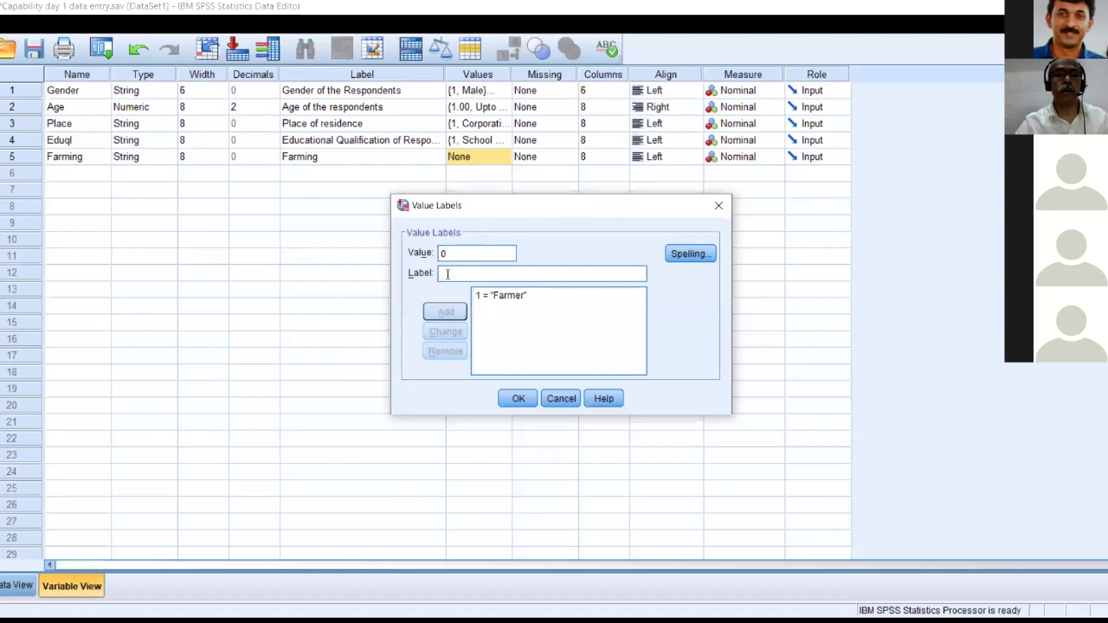
text(No)
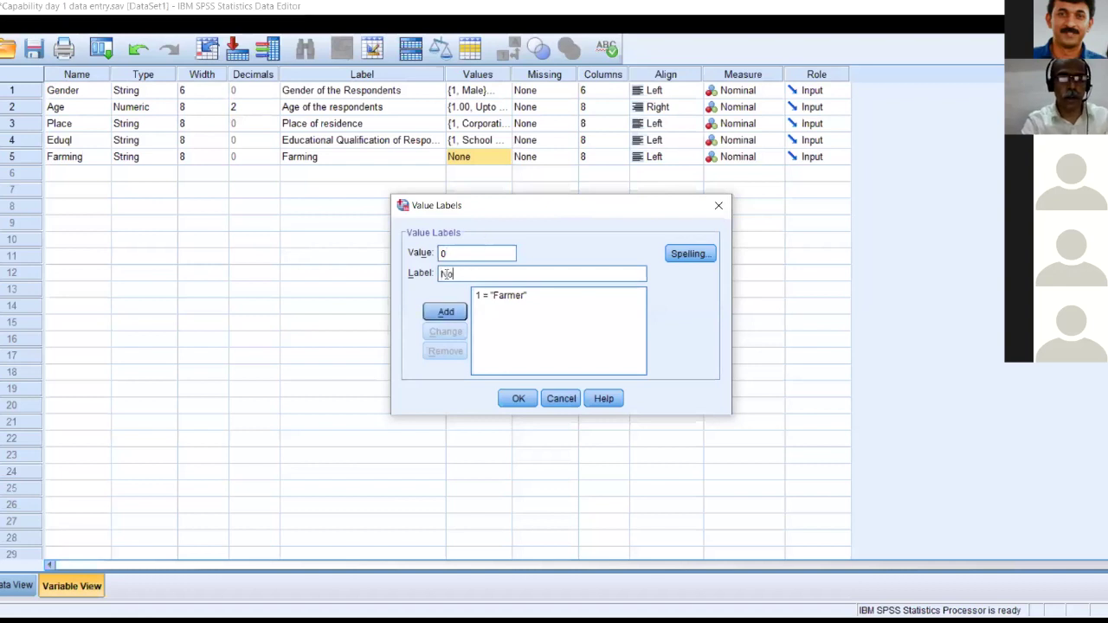
text(t Farmer)
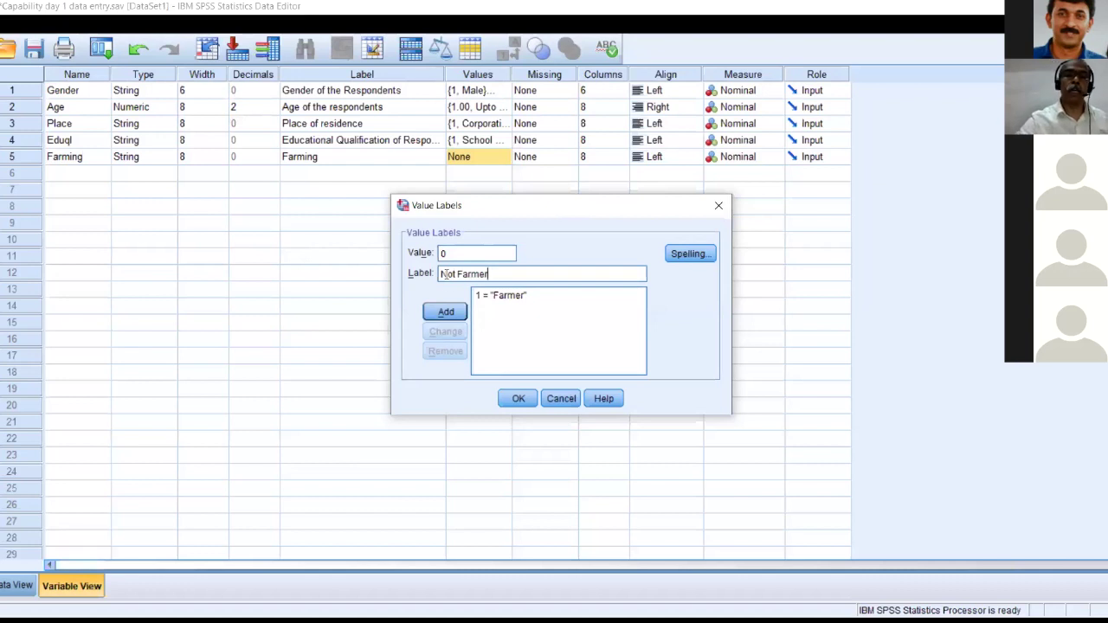
click(456, 312)
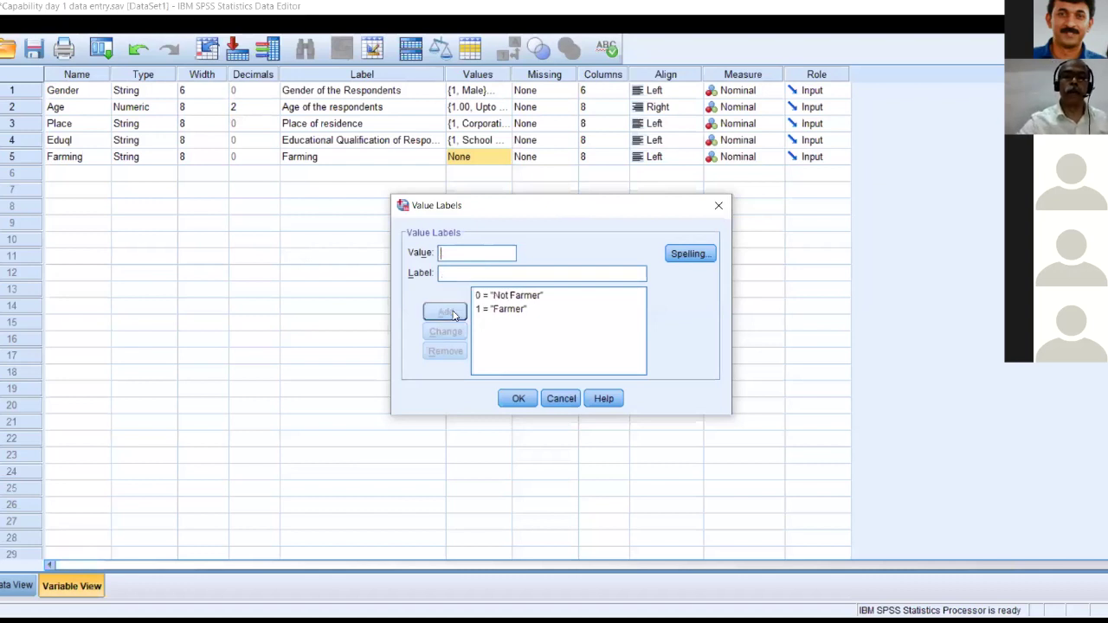
click(517, 399)
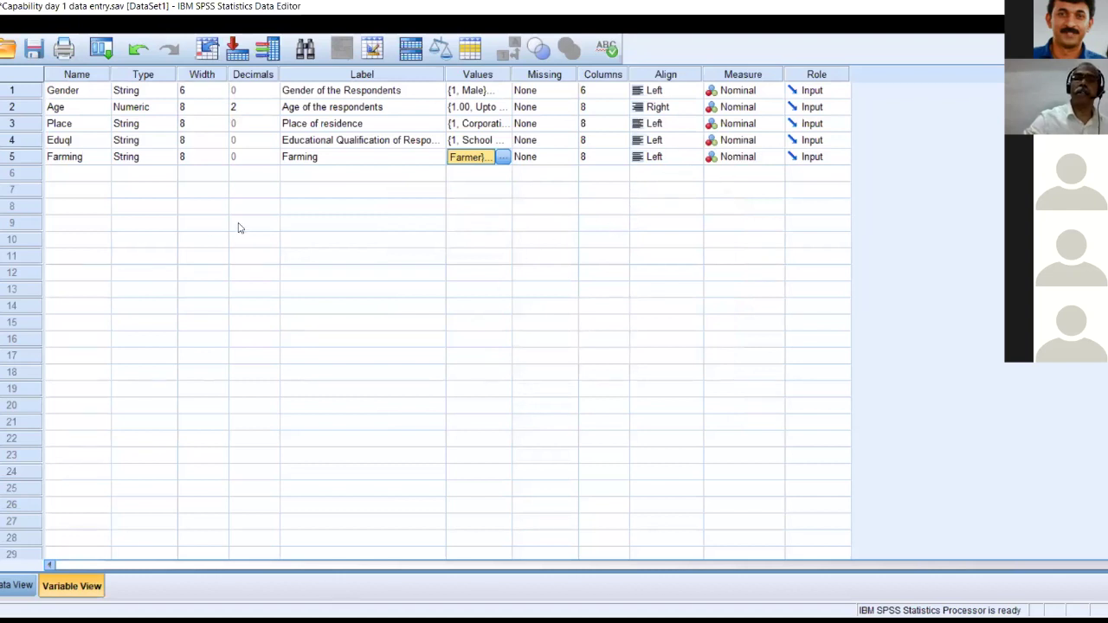
Add a sixth variable named Employed with the label "Employed".
click(73, 177)
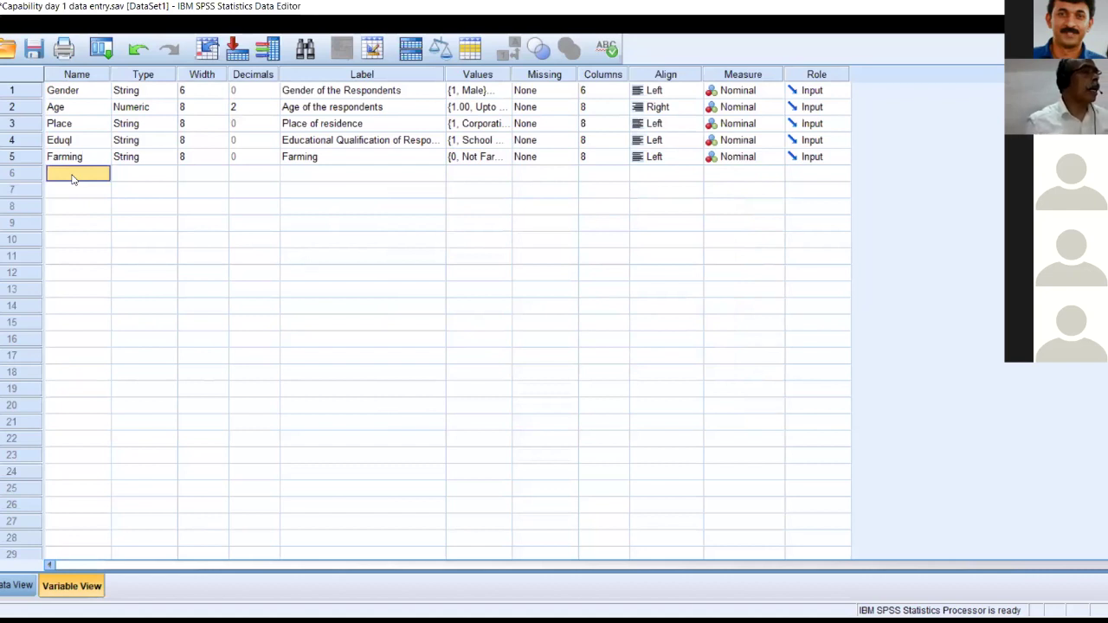
text(Employed)
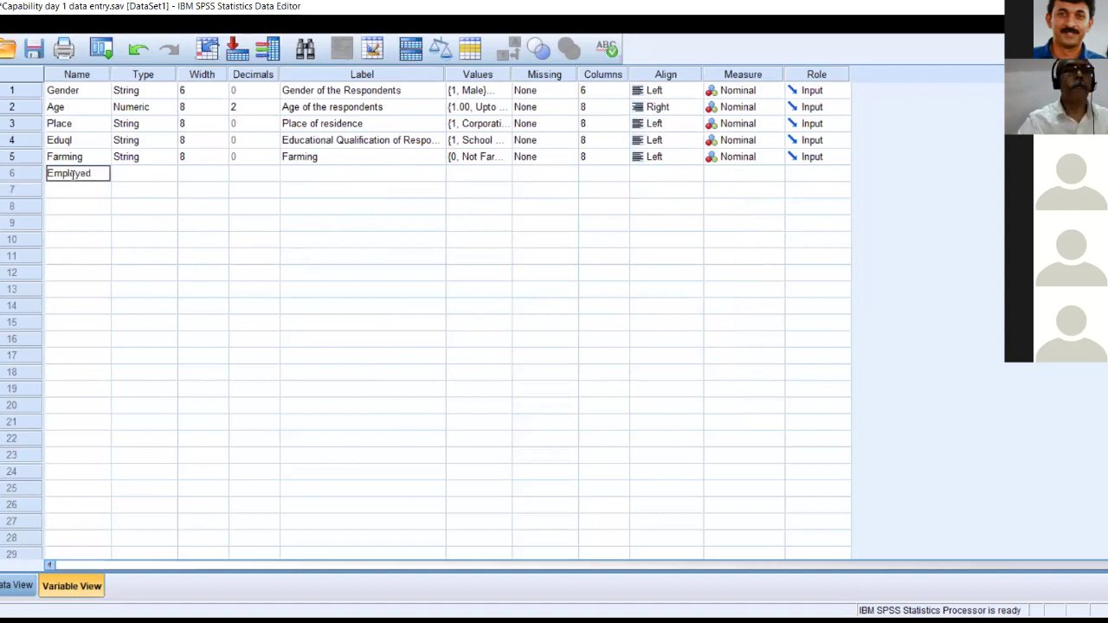
click(286, 176)
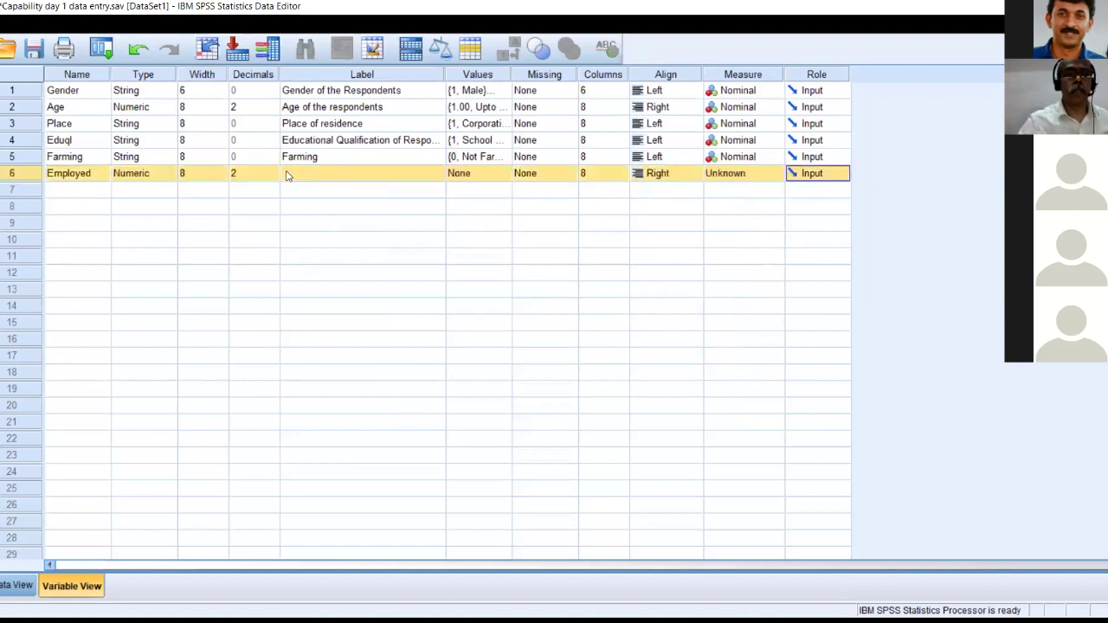
text(Em)
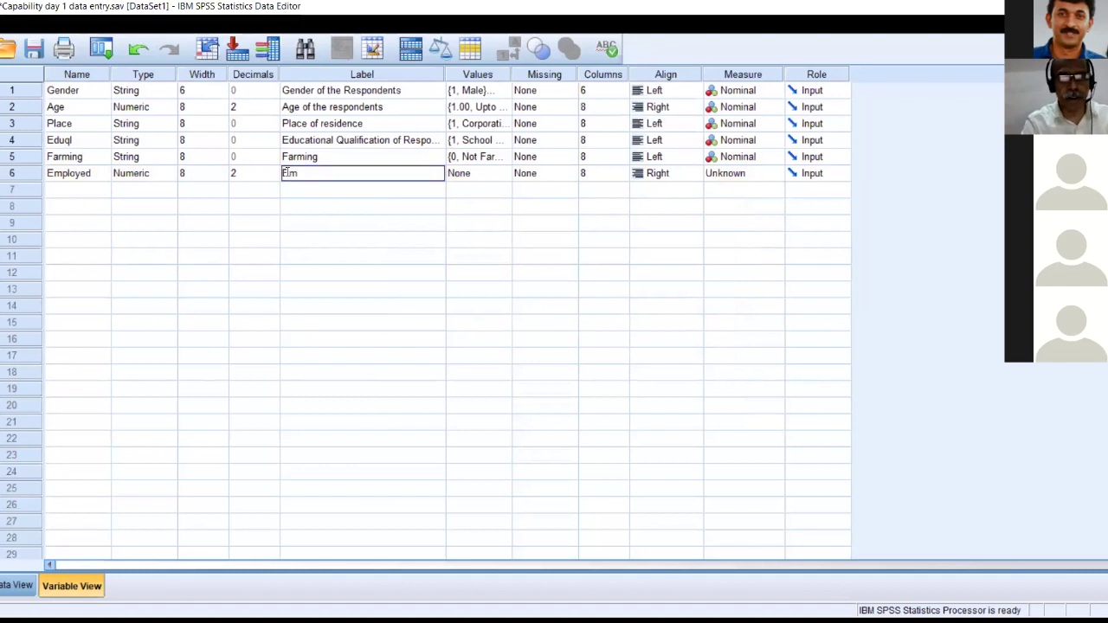
text(ployed)
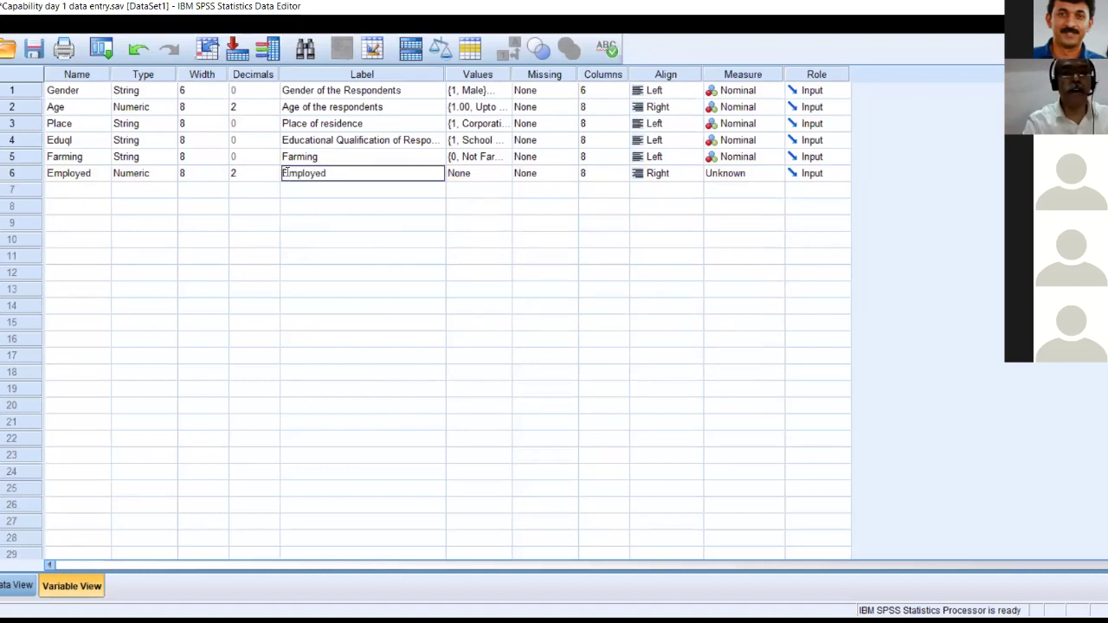
Add a value label to the Employed variable that codes 1 as "Employed".
click(509, 176)
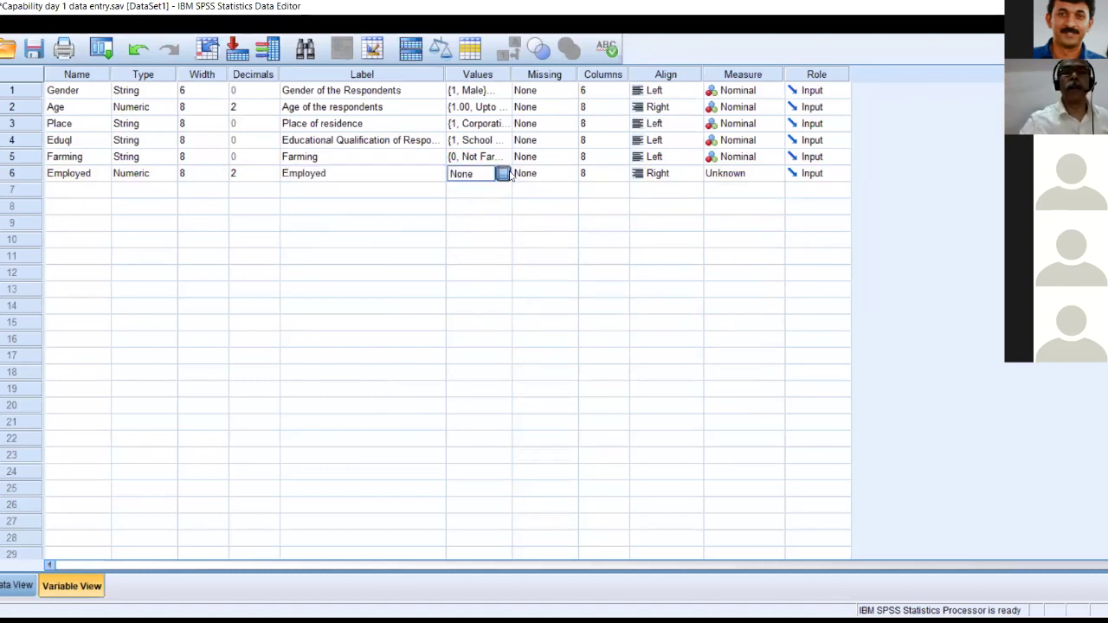
click(503, 174)
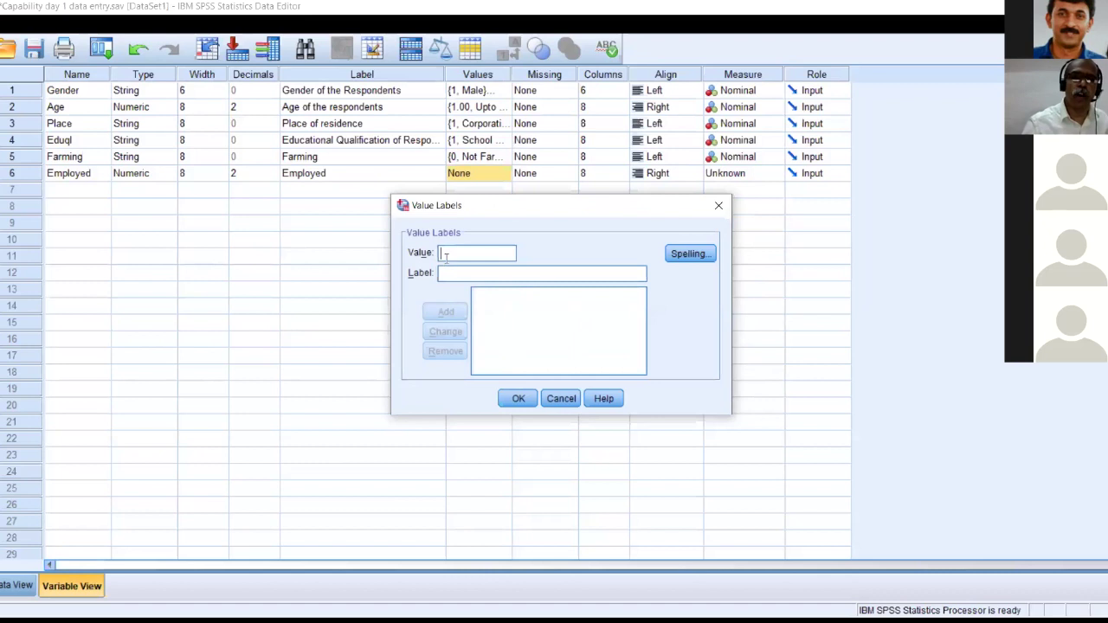
text(1)
click(438, 279)
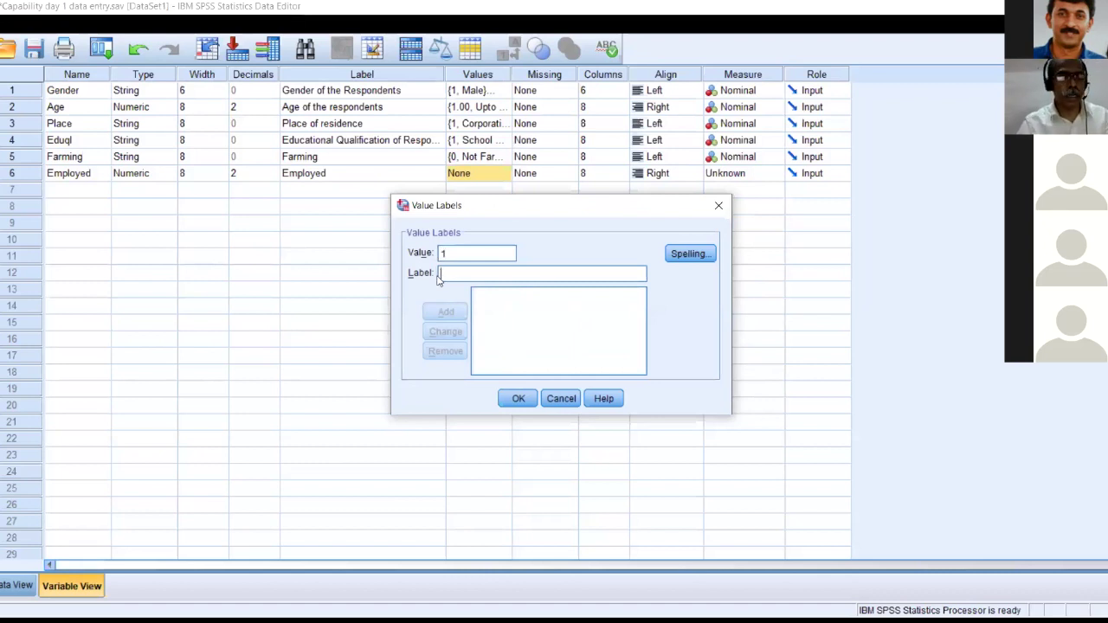
text(Employed)
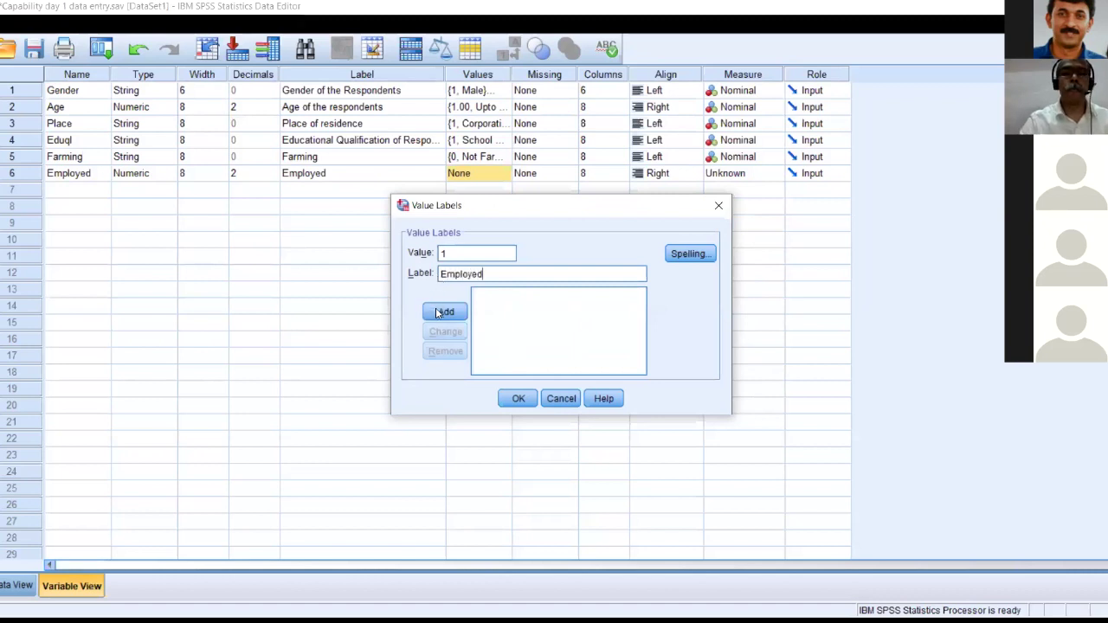
click(444, 313)
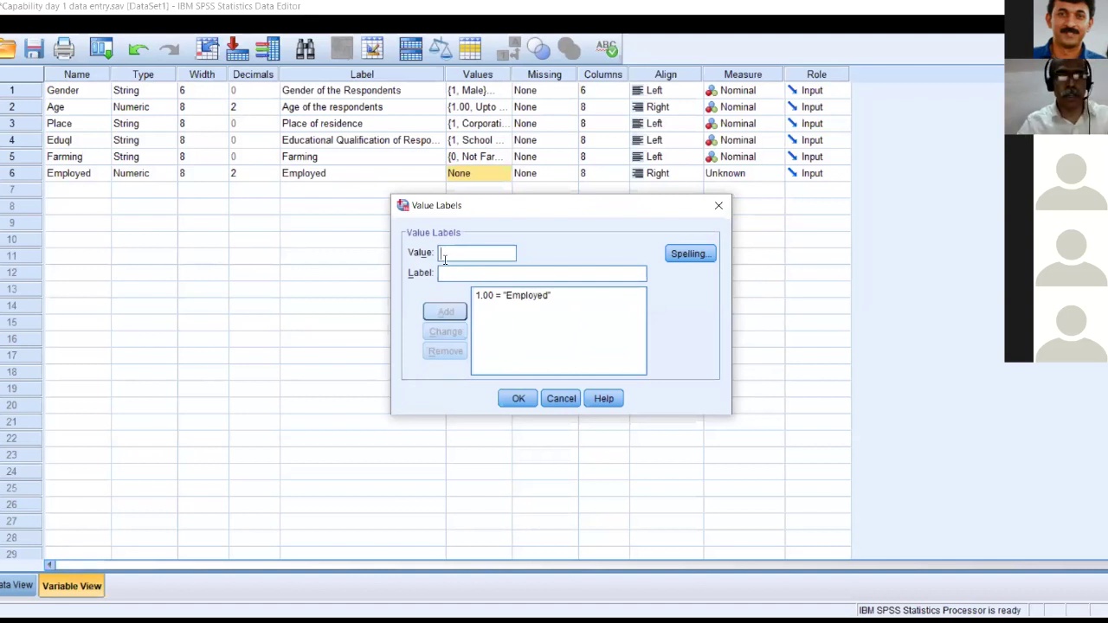
Add a value label coding 0 as "Not employed" for Employed and apply the variable's value labels.
text(0)
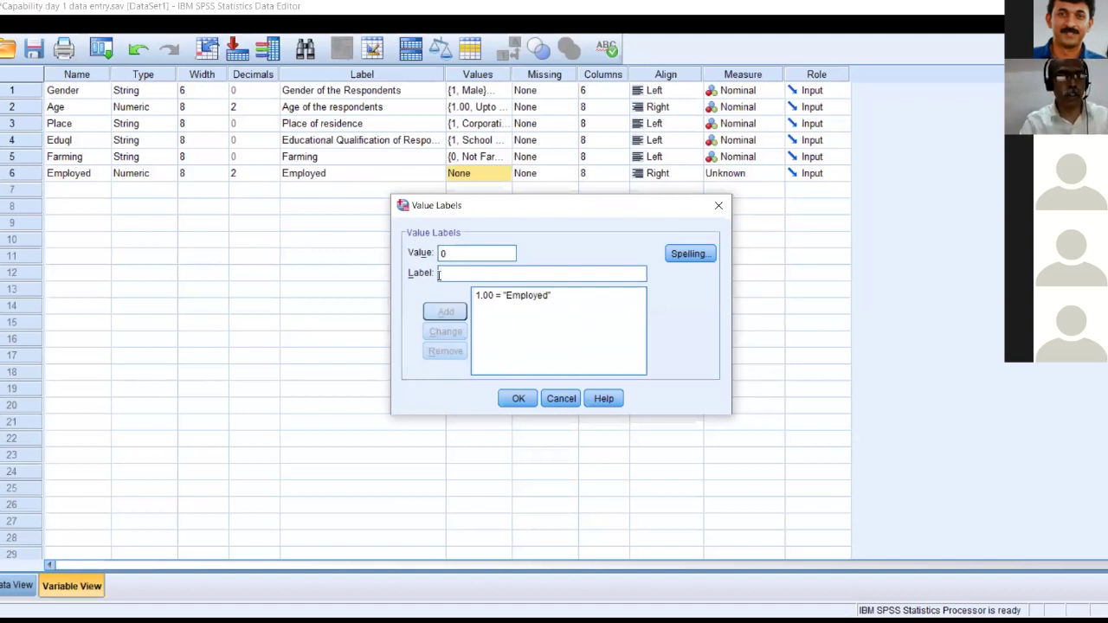
click(439, 274)
text(Not emp)
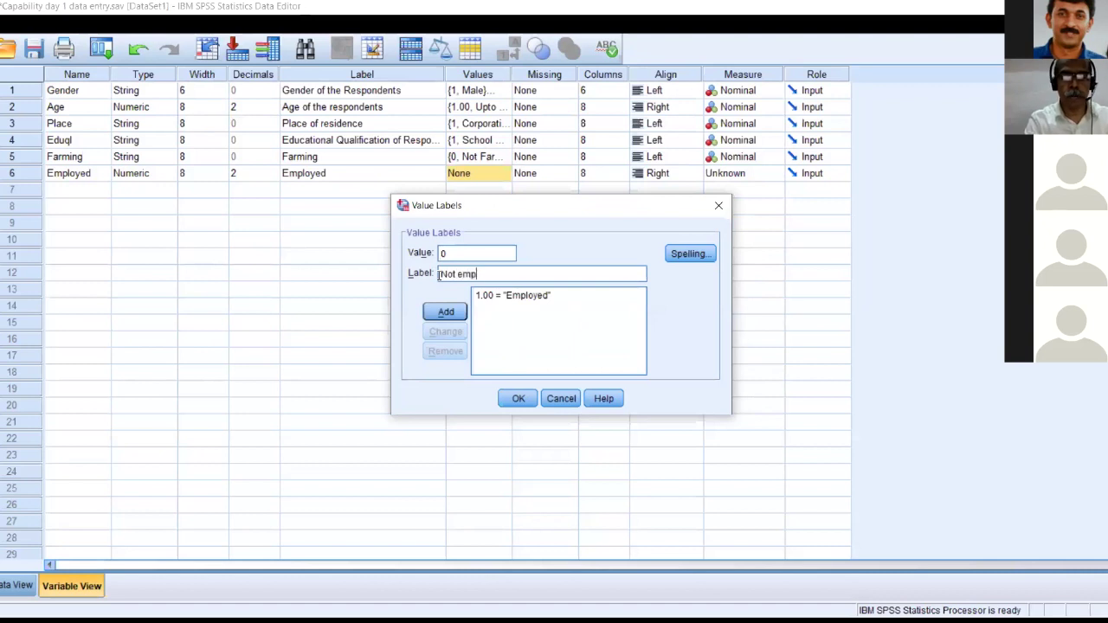
text(loyed)
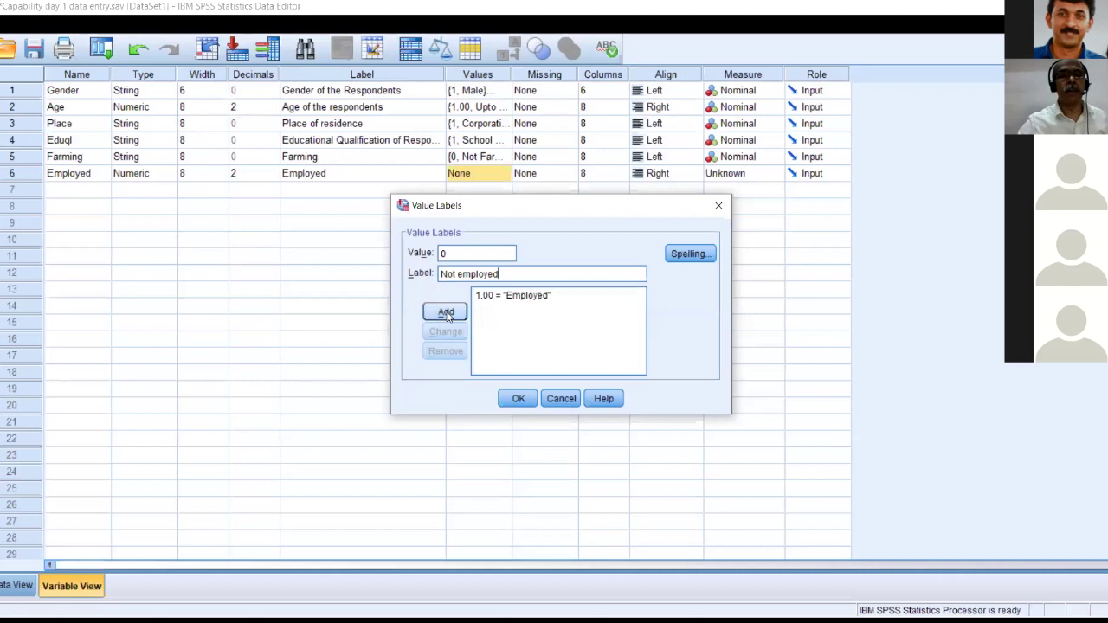
click(445, 313)
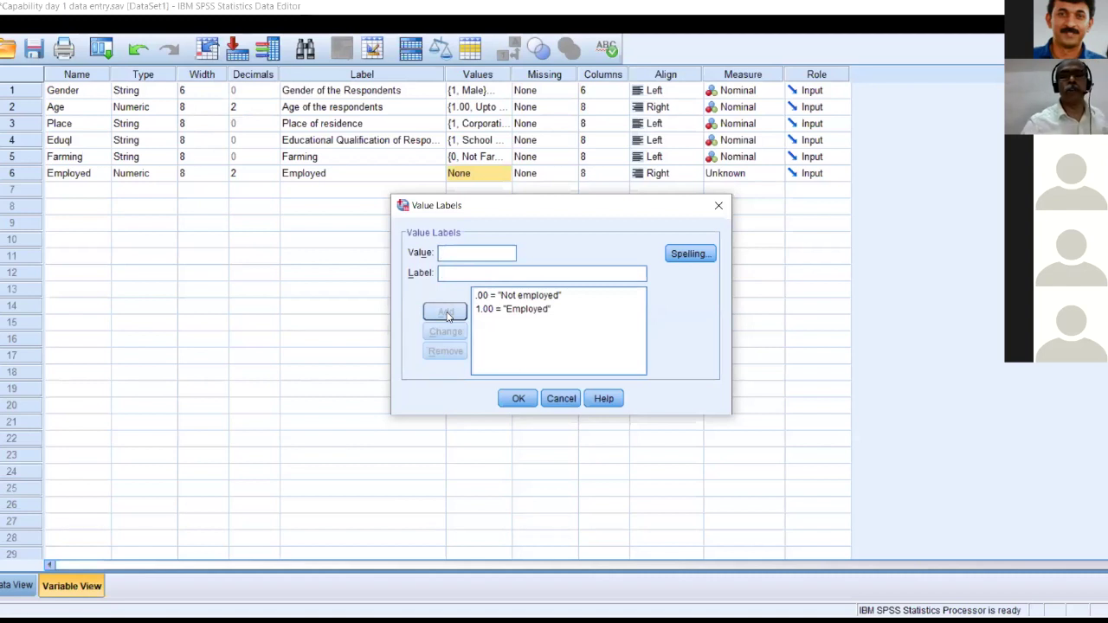
click(518, 399)
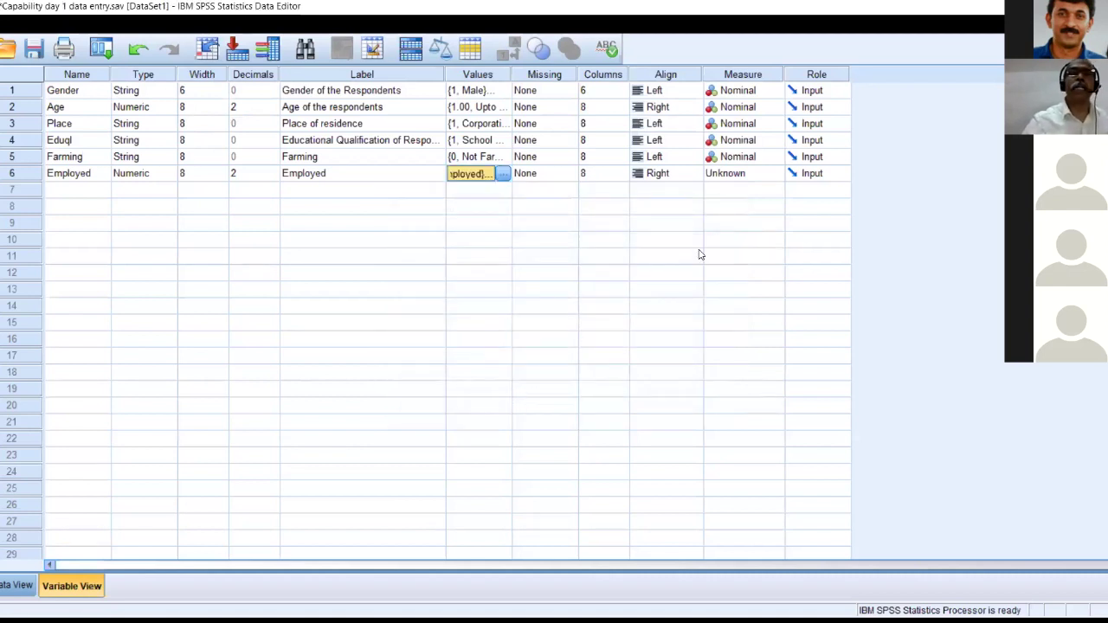
Change the Employed variable's type to String, accepting that some value labels may be discarded.
click(171, 179)
click(174, 175)
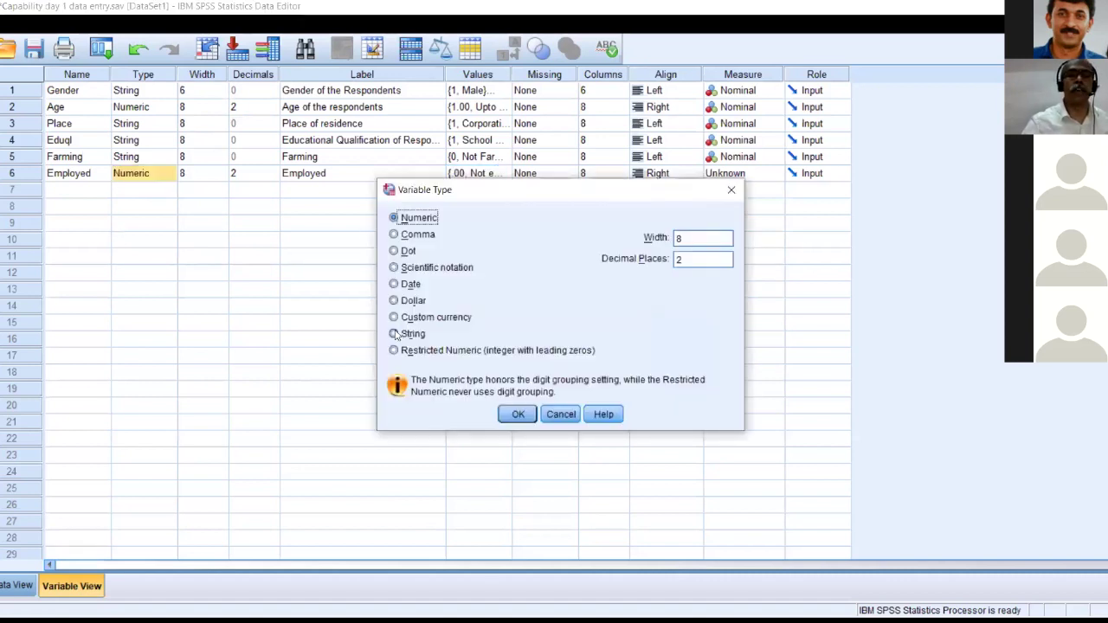
click(394, 334)
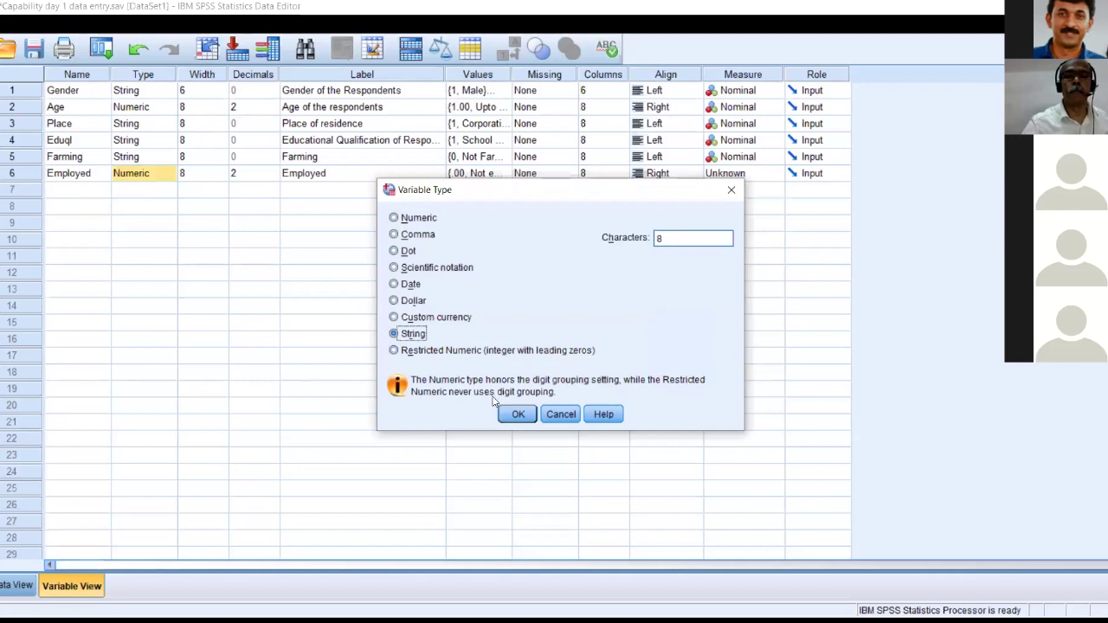
click(515, 415)
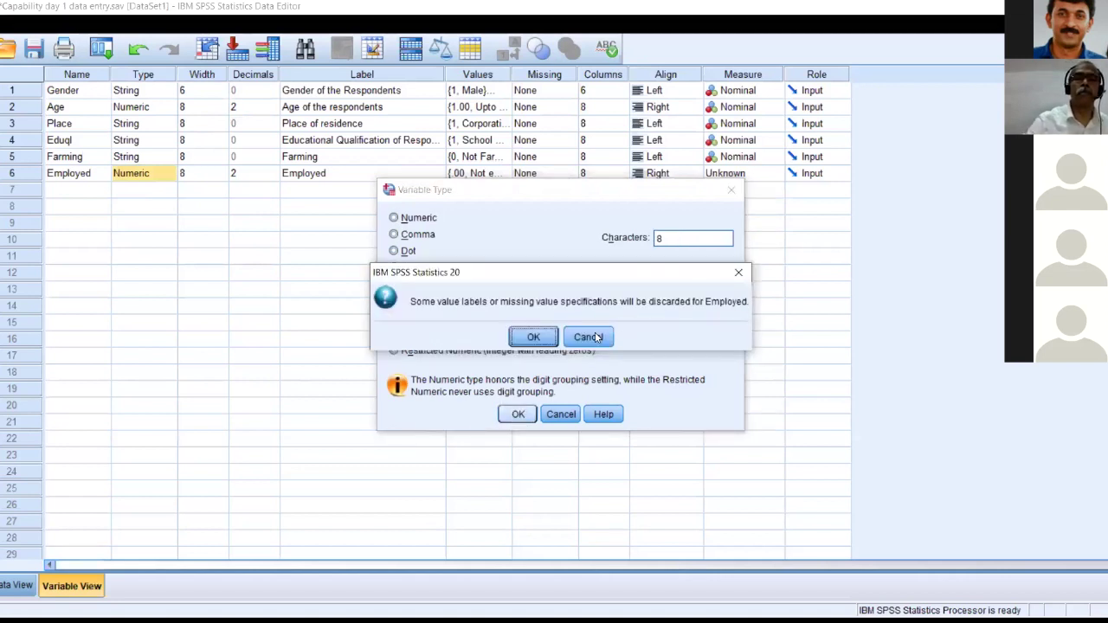
click(533, 337)
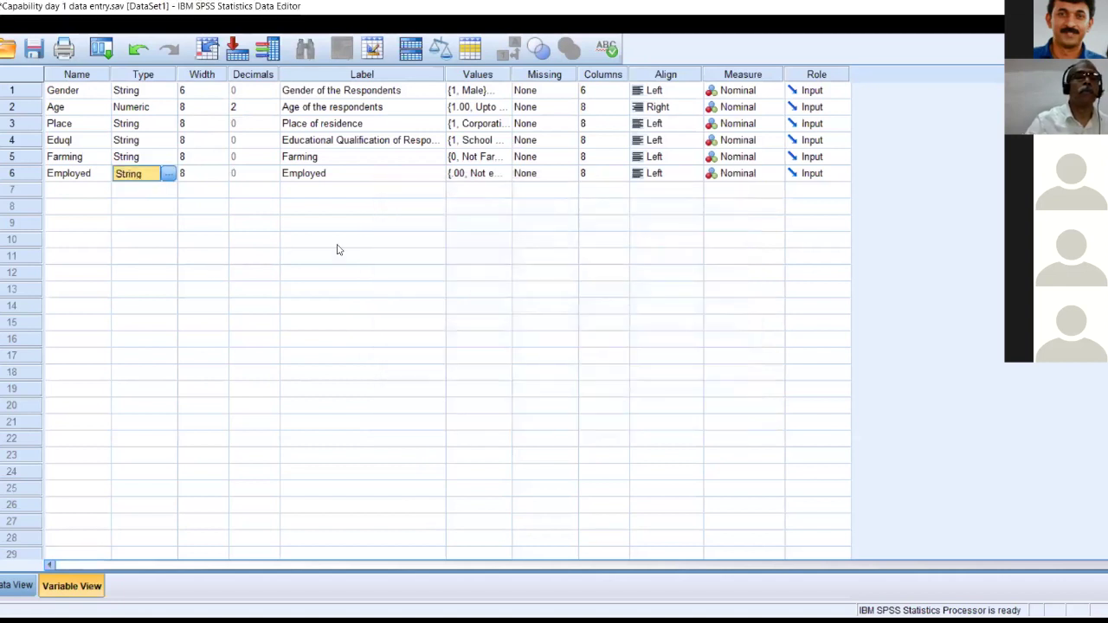
Add a seventh variable named SpFarming with the label "Farming - Spoouse".
click(79, 192)
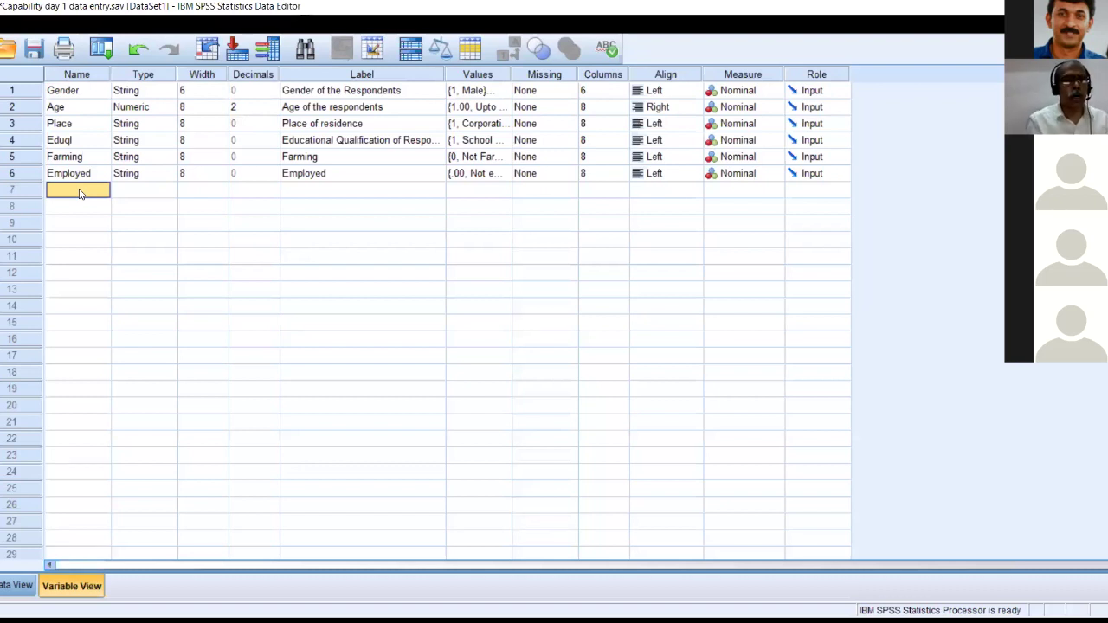
text(Sp)
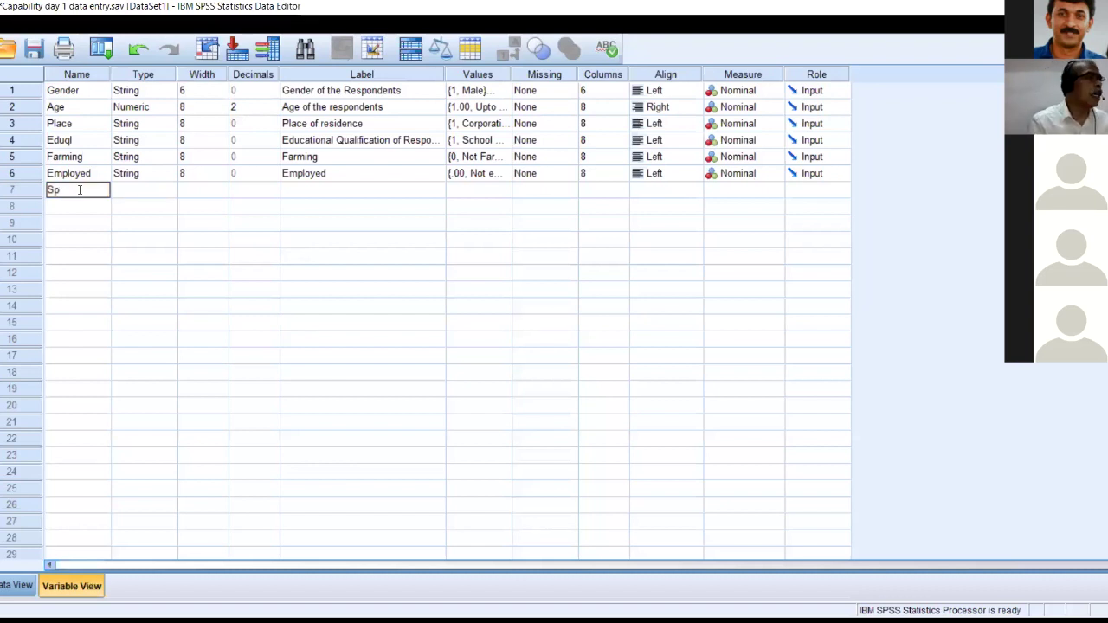
text(Farming)
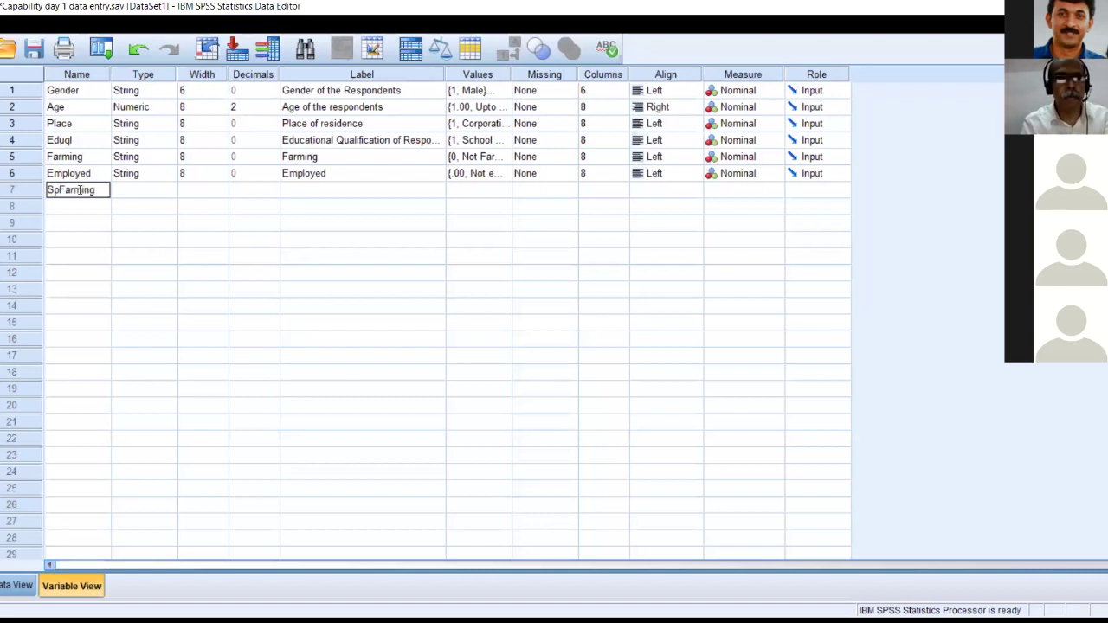
click(343, 198)
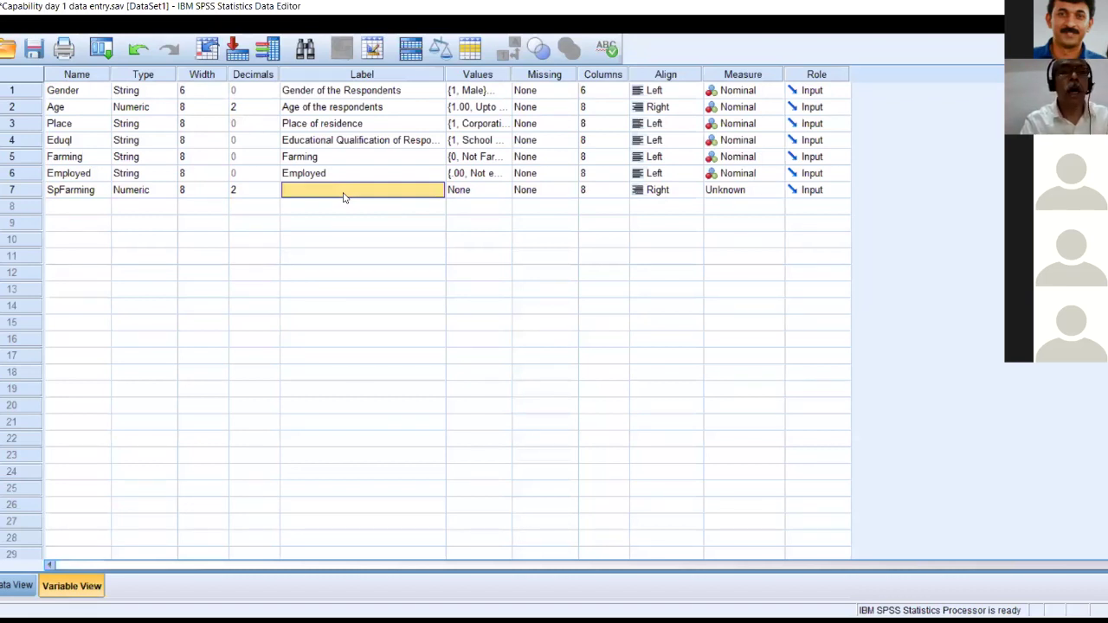
text(F)
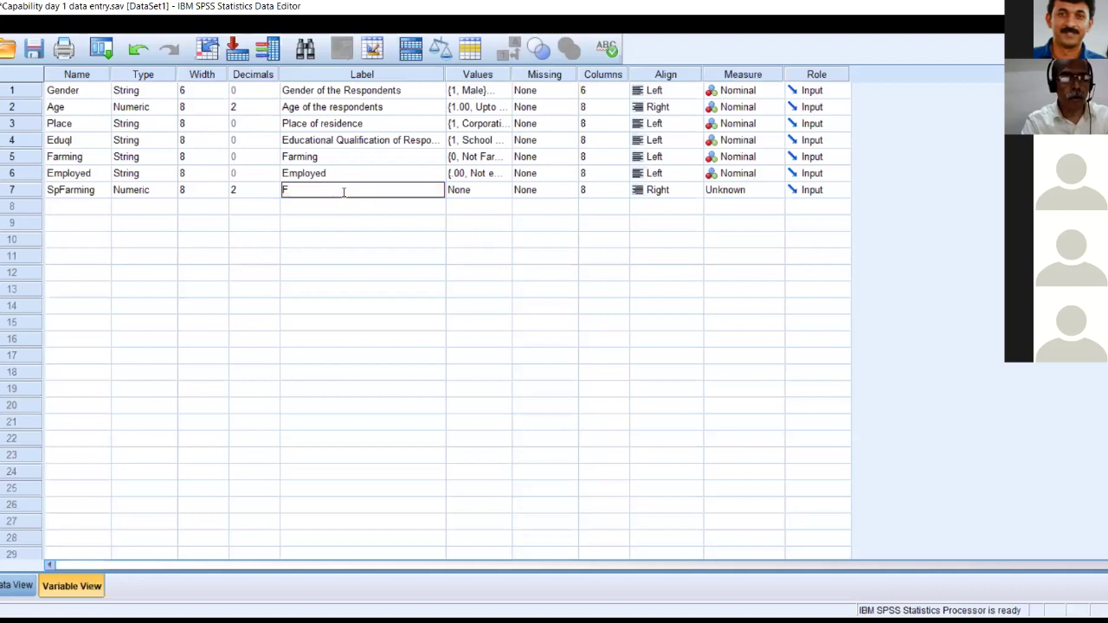
text(arming)
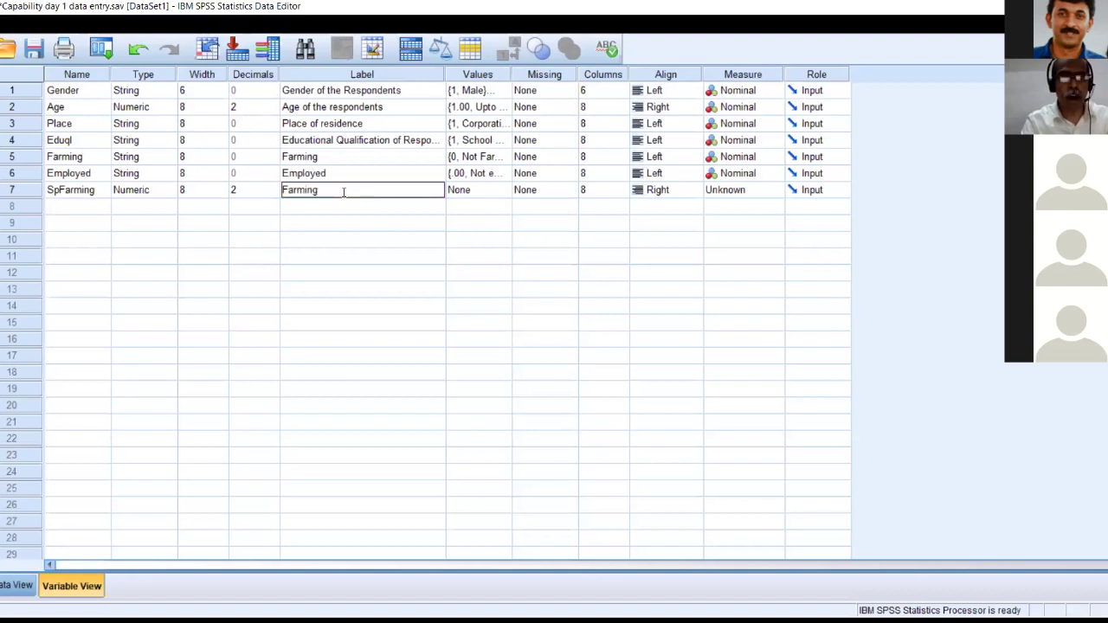
text( - Spo)
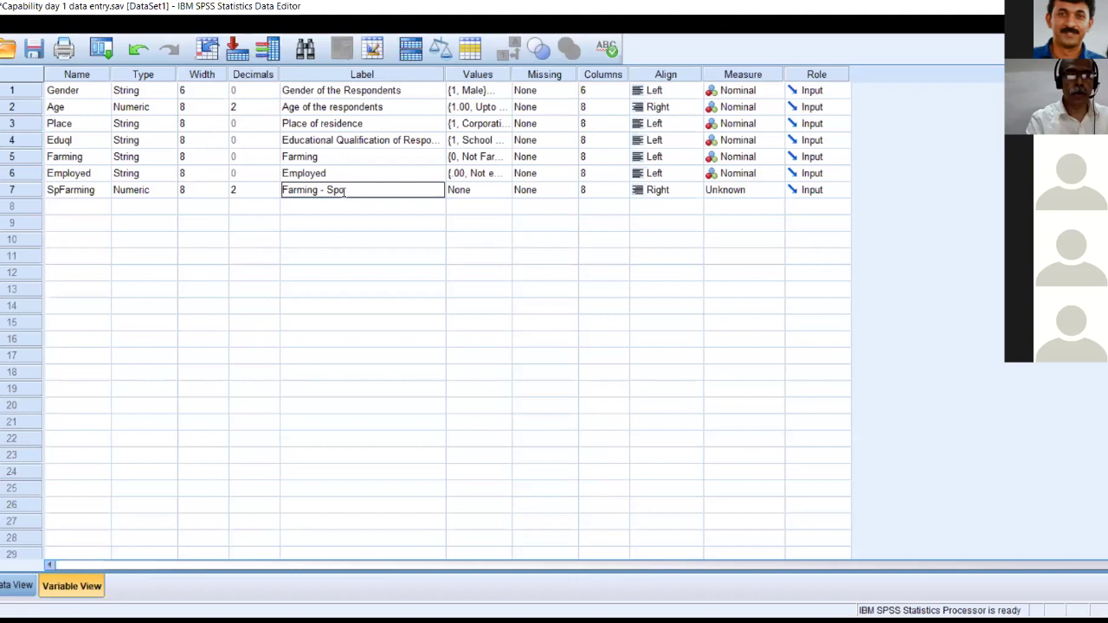
text(use)
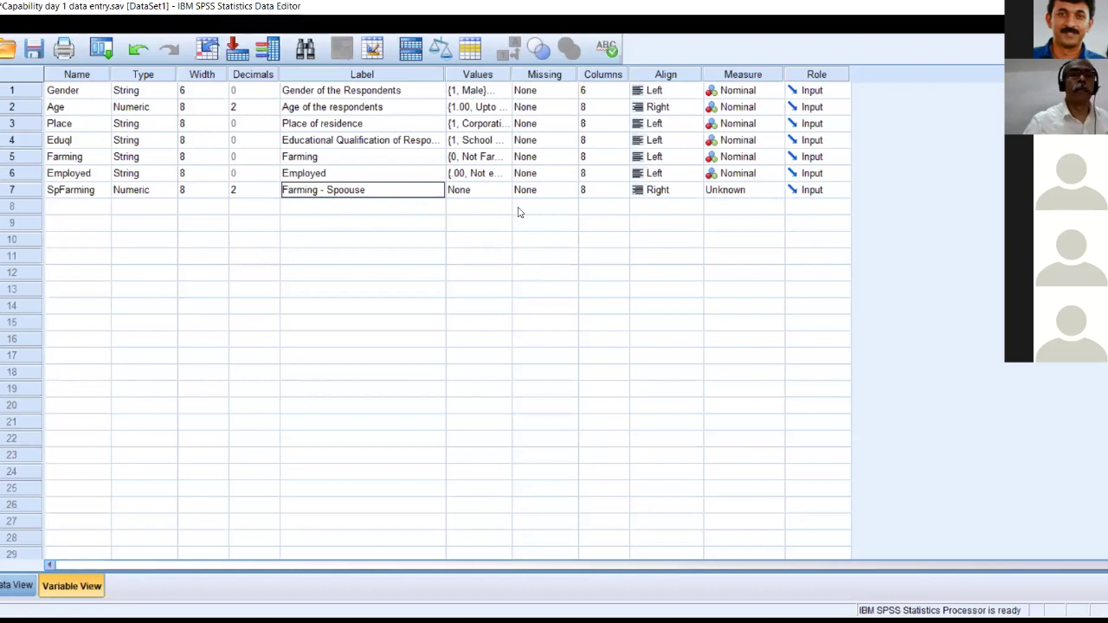
Change the SpFarming variable's type to String.
click(143, 189)
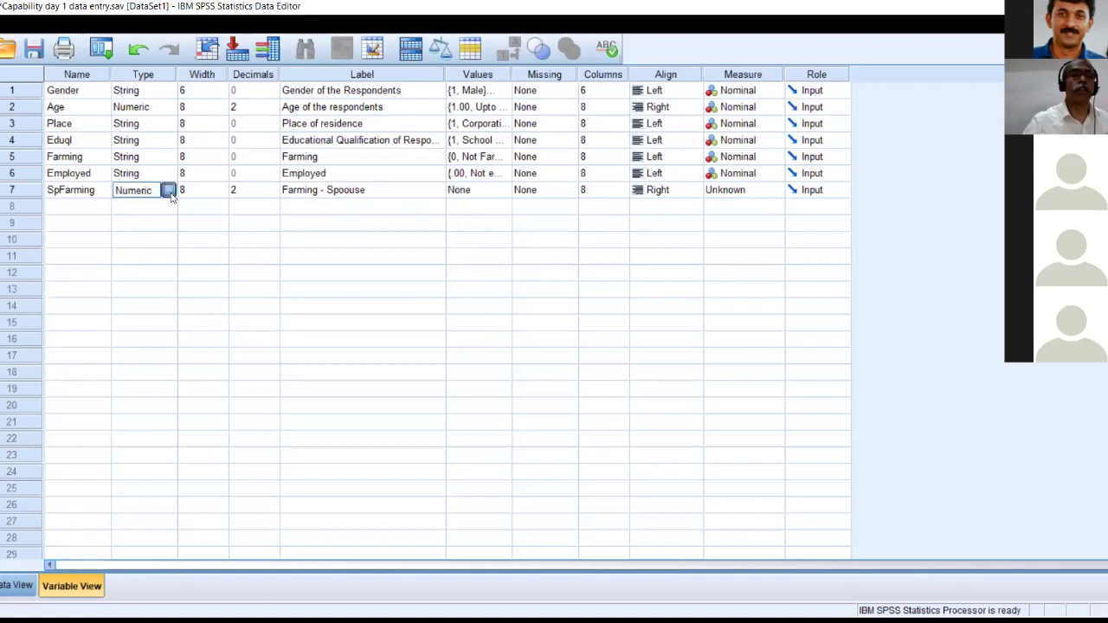
click(169, 191)
click(394, 334)
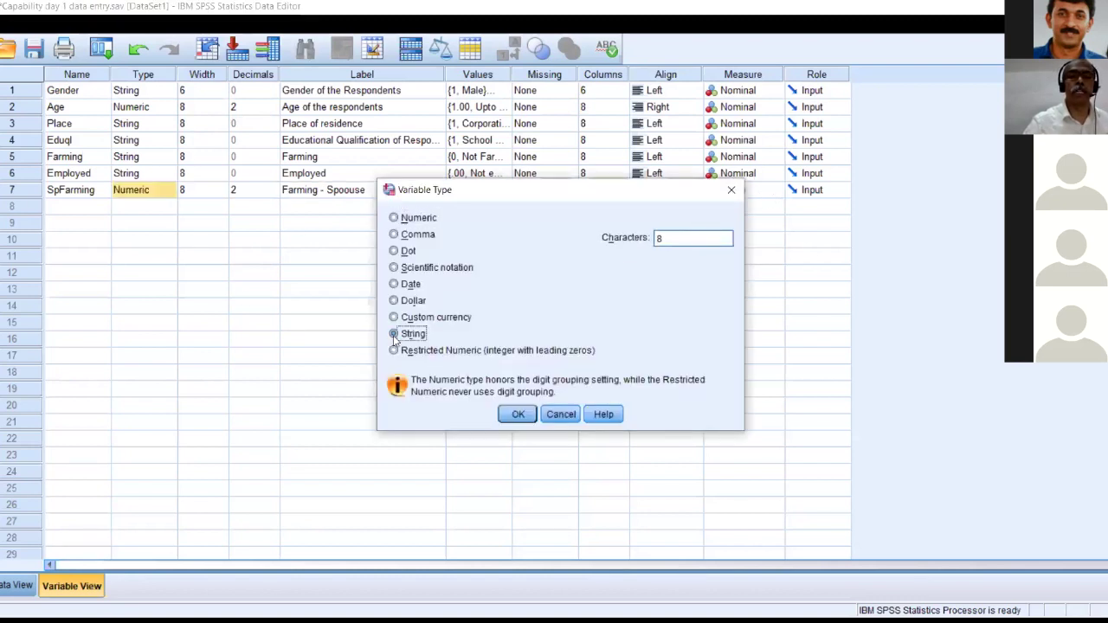
click(519, 416)
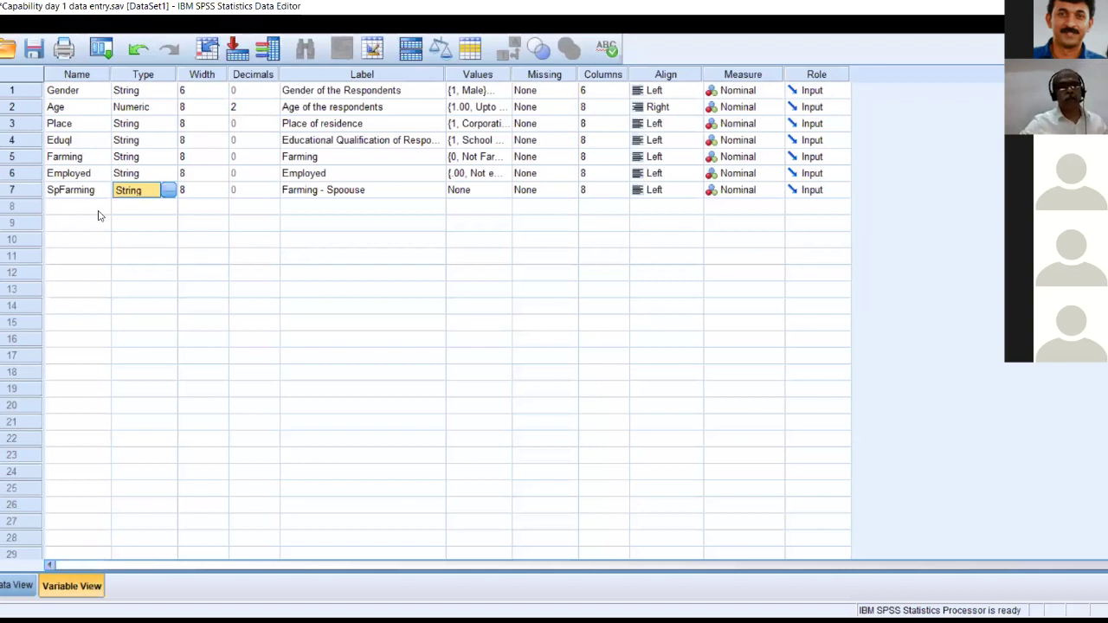
Add an eighth variable named Income and set its type to String.
click(71, 214)
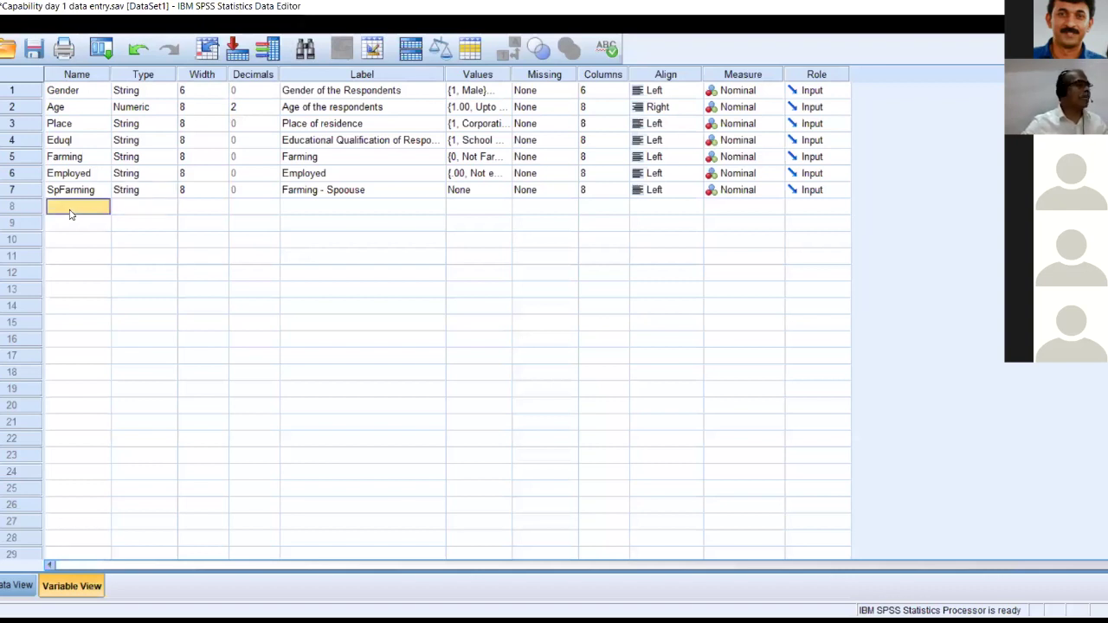
text(Income)
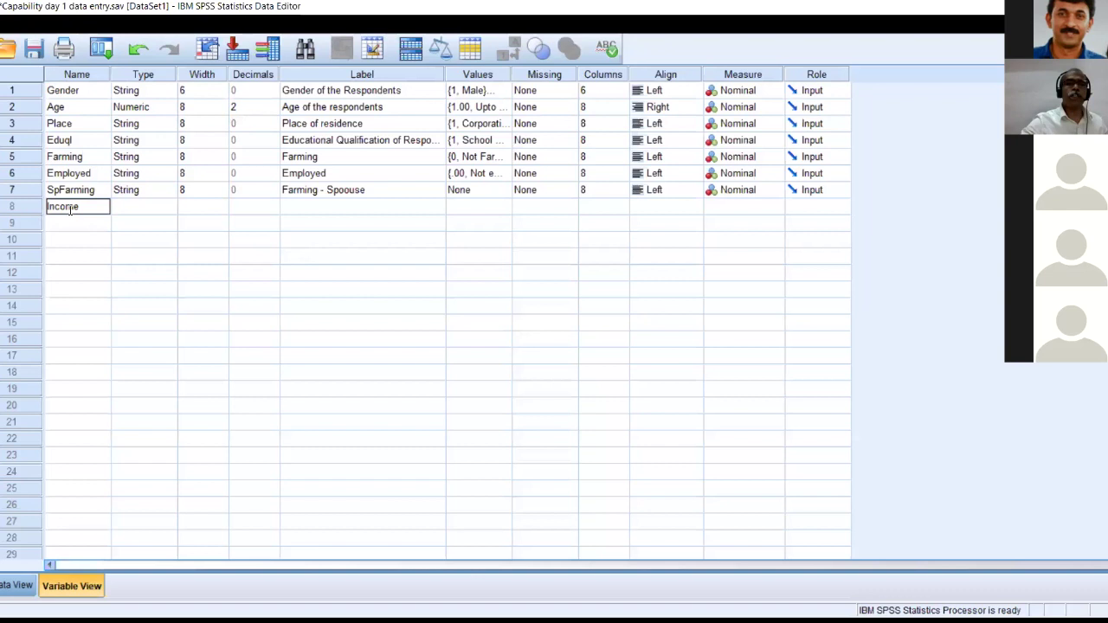
click(174, 209)
click(170, 207)
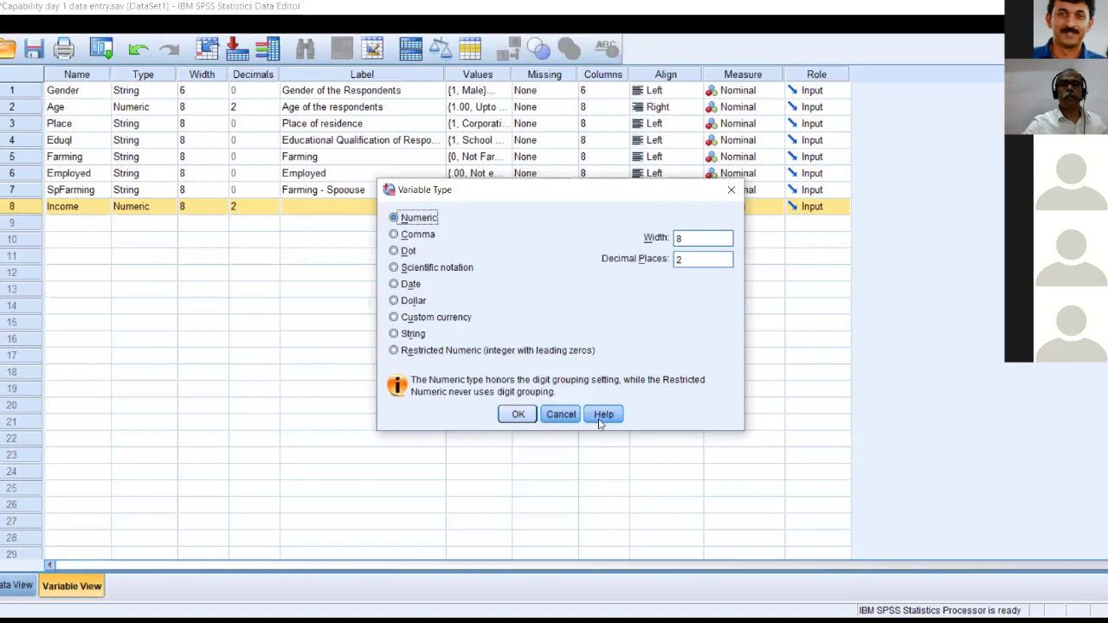
click(563, 420)
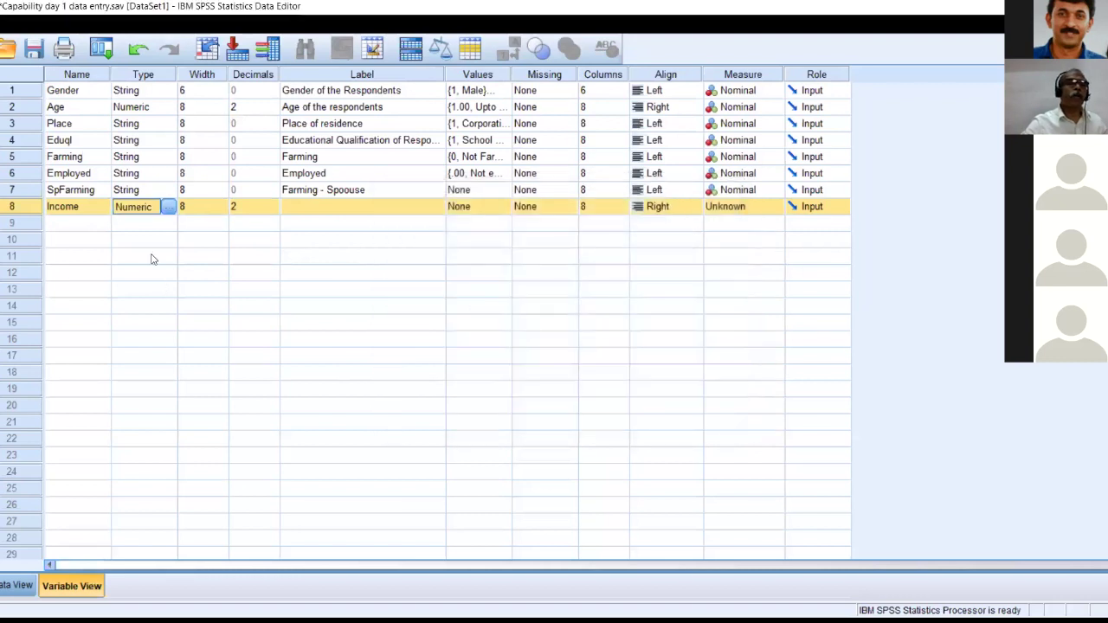
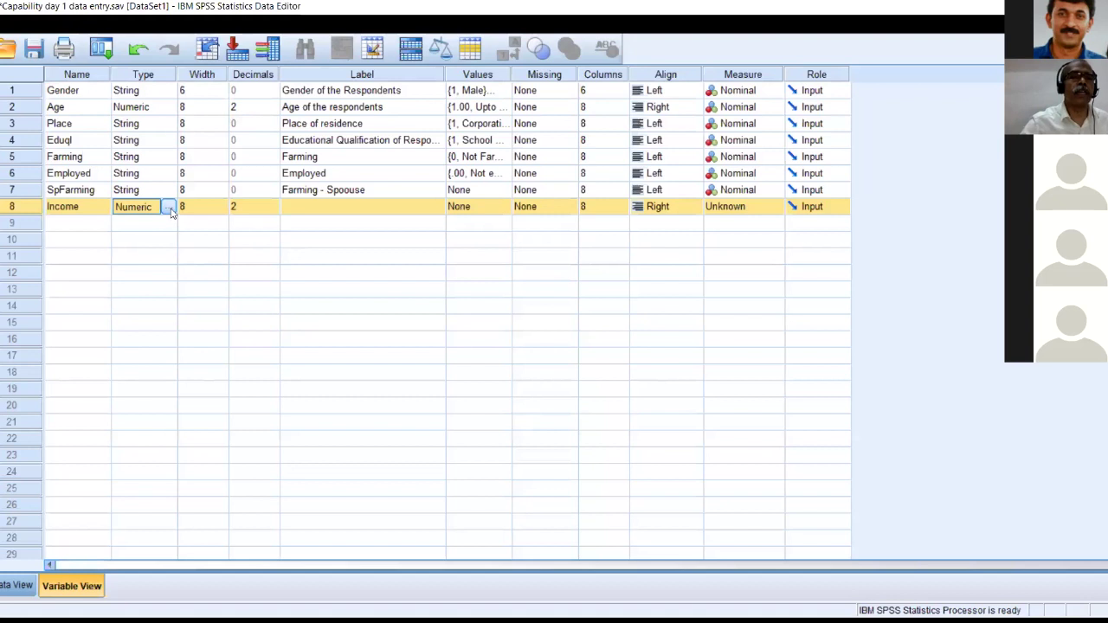
click(169, 206)
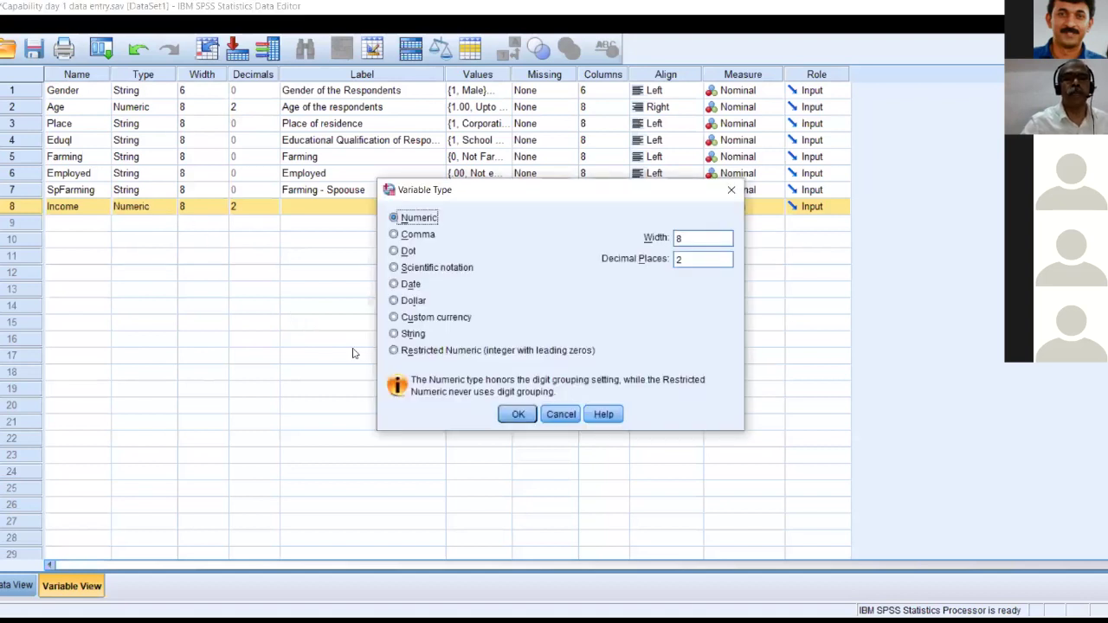
click(394, 335)
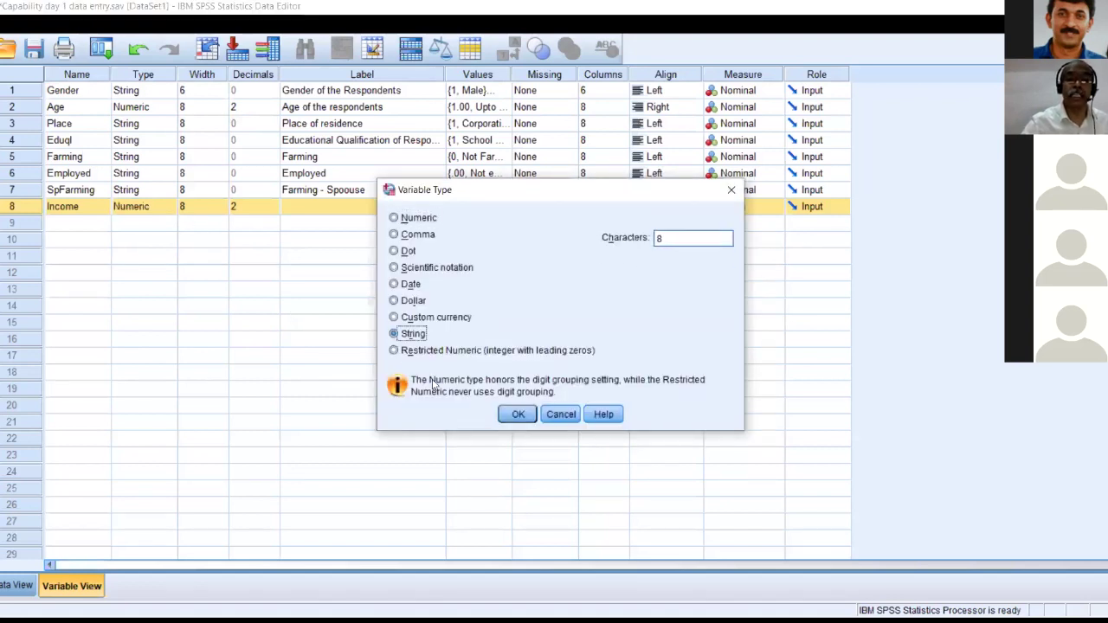
click(510, 417)
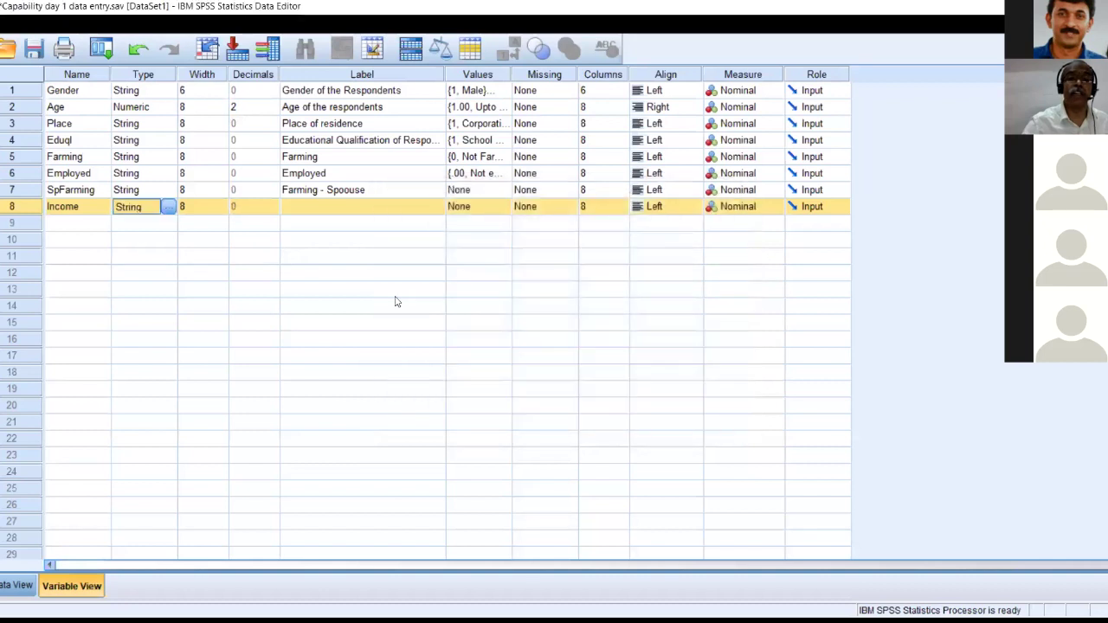
Label the Income variable "Level of Income of the Respondents".
click(290, 211)
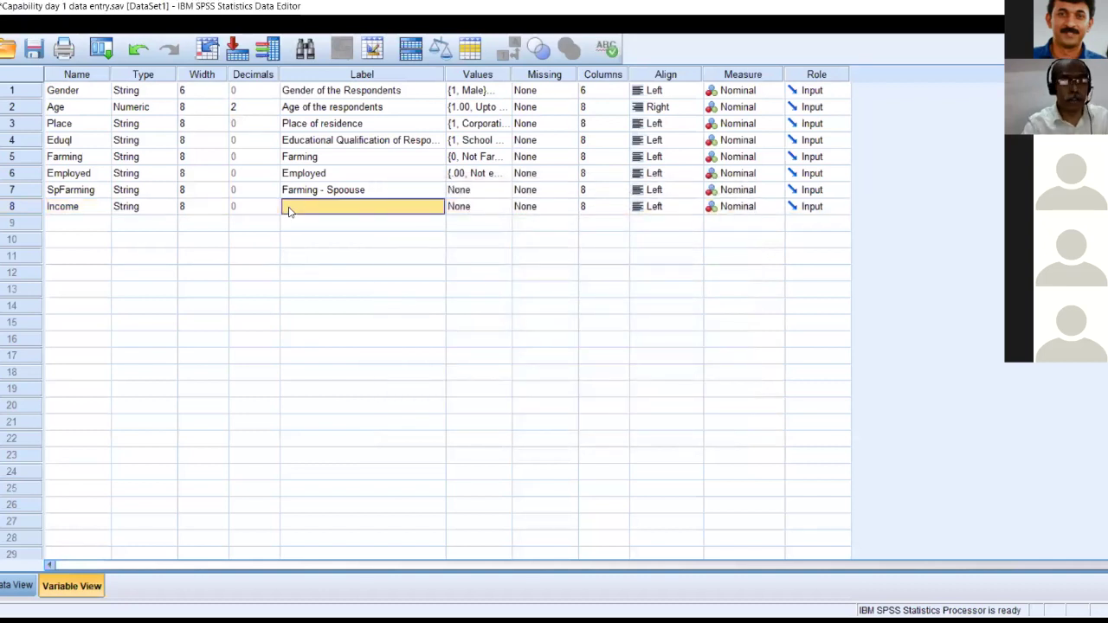
text(Livel)
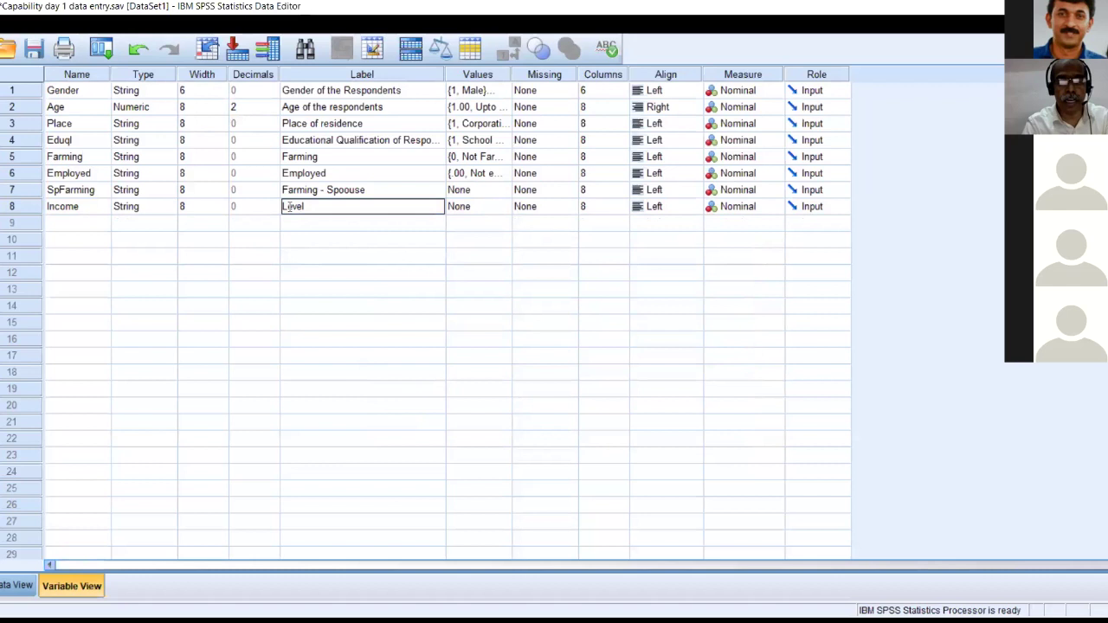
text( of Inco)
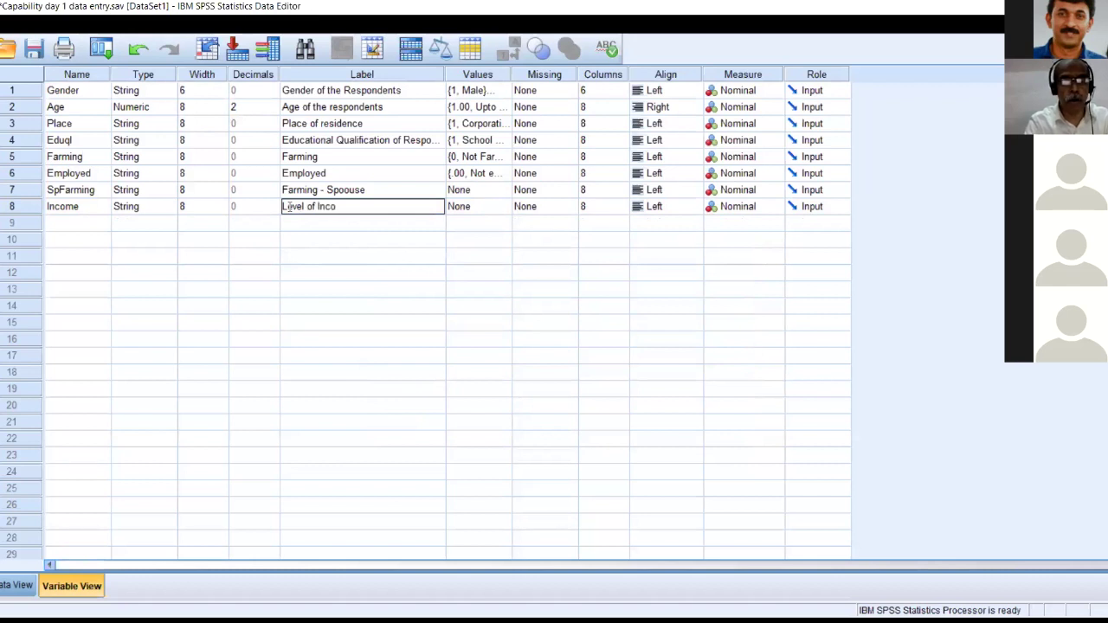
text(me of the)
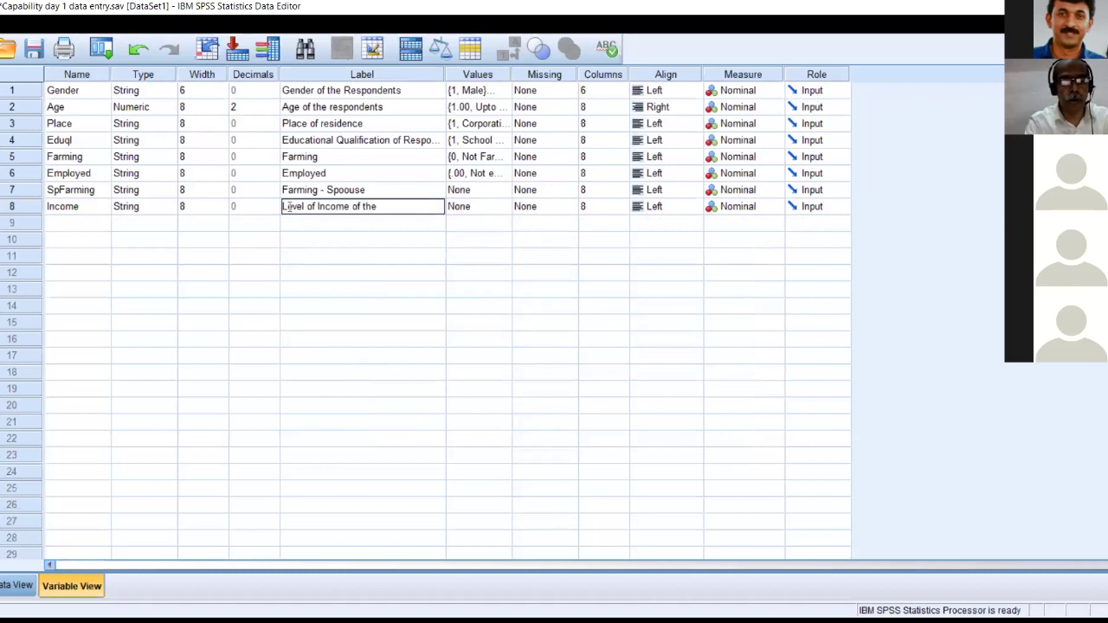
text( Respondents)
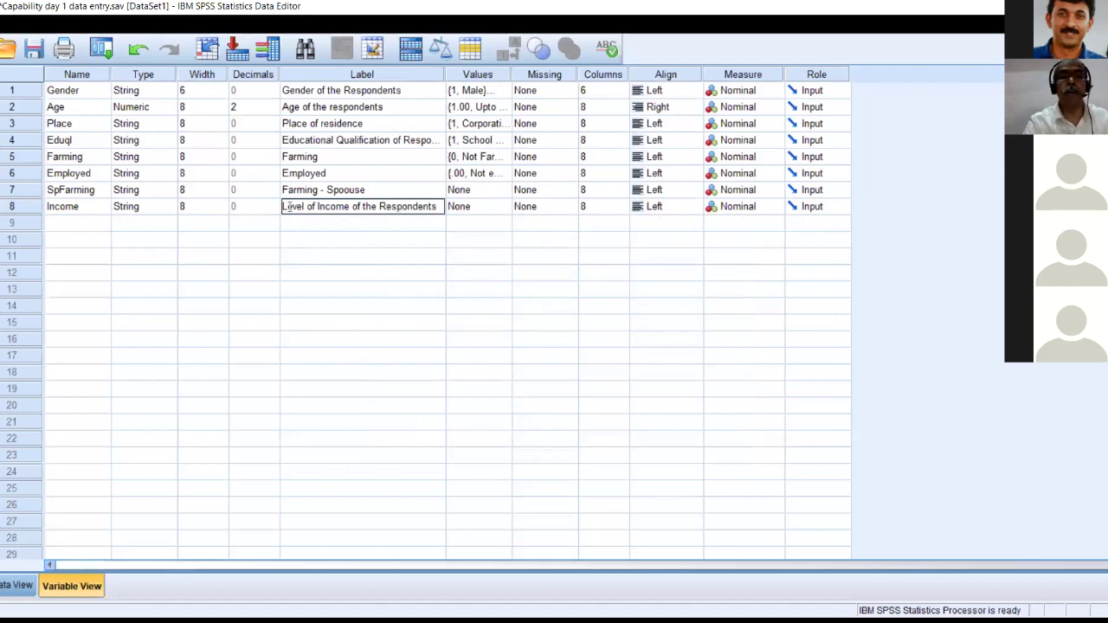
Add a value label to the Income variable coding 1 as "Upto 2,00,000".
click(504, 211)
click(502, 207)
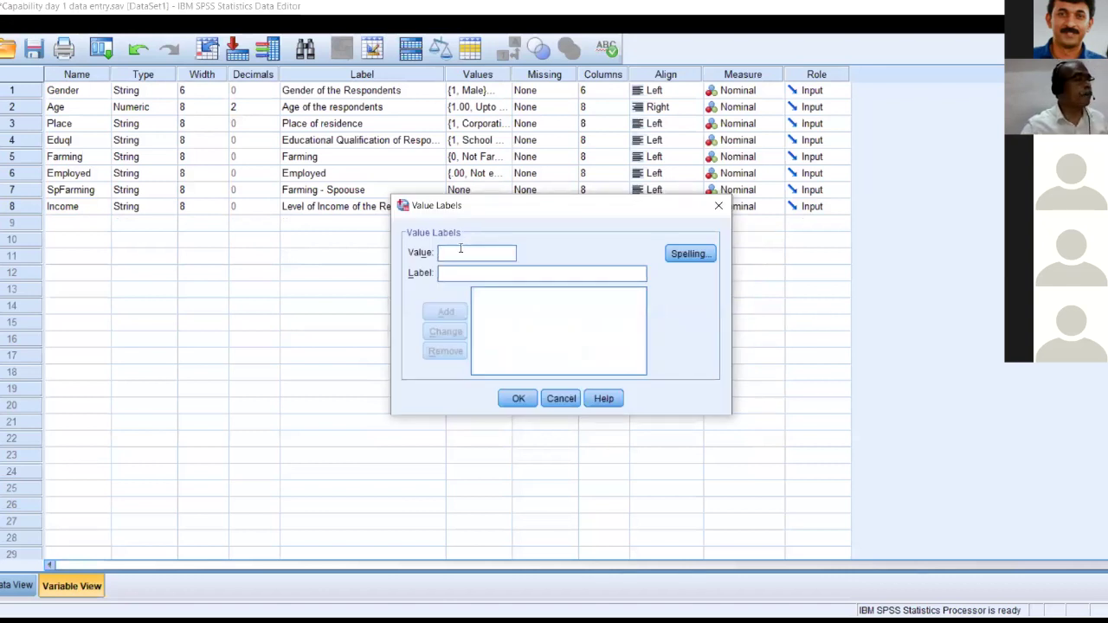
text(1)
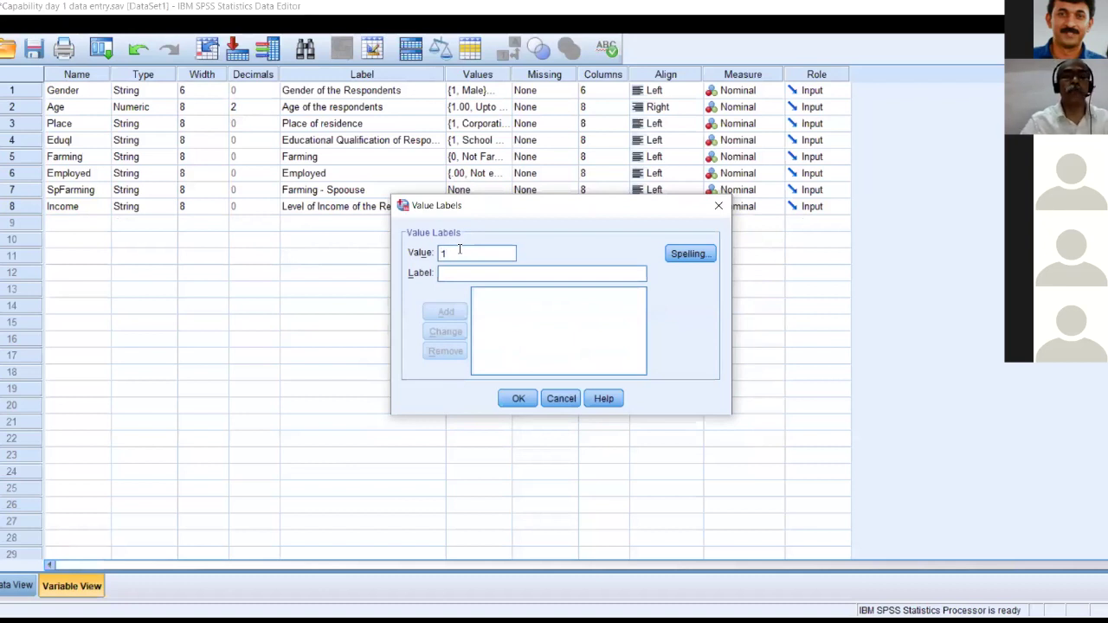
click(449, 276)
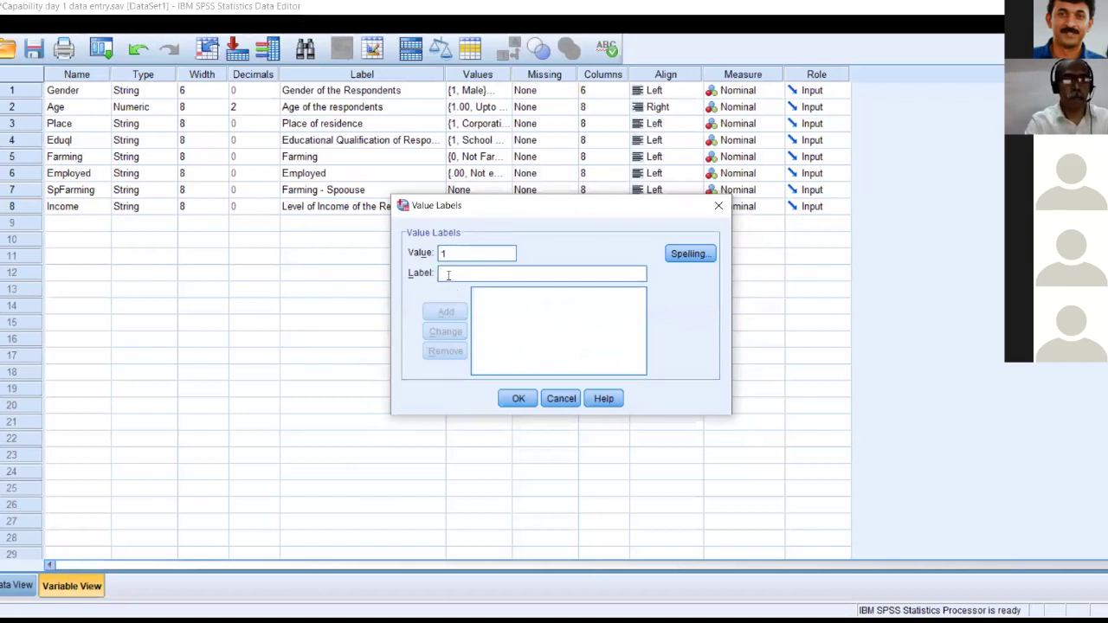
text(Upto 2,0)
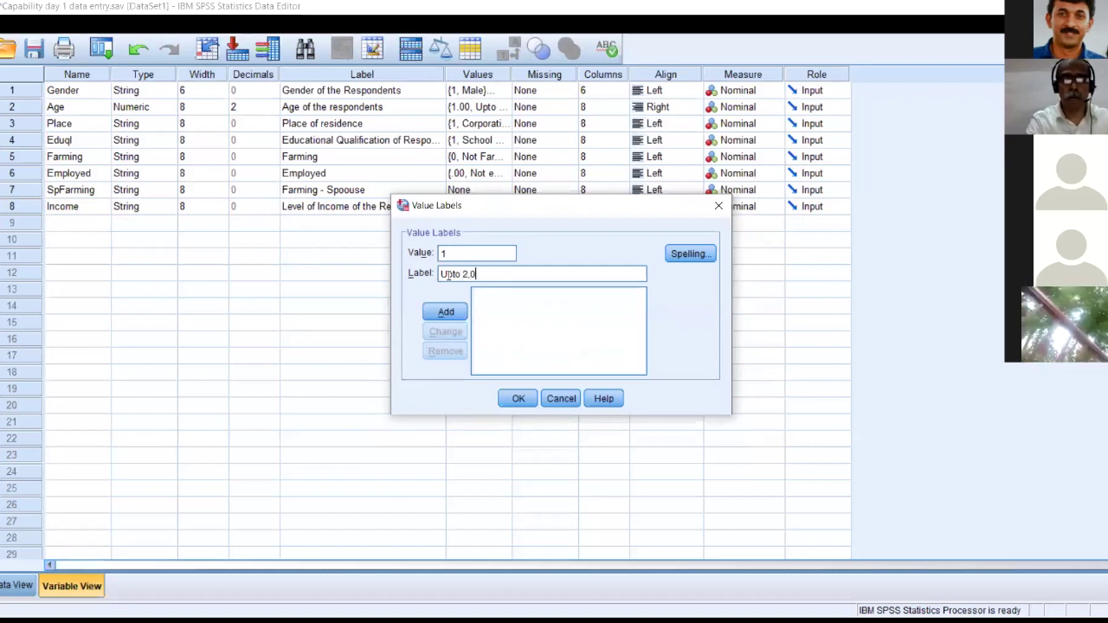
text(0,000)
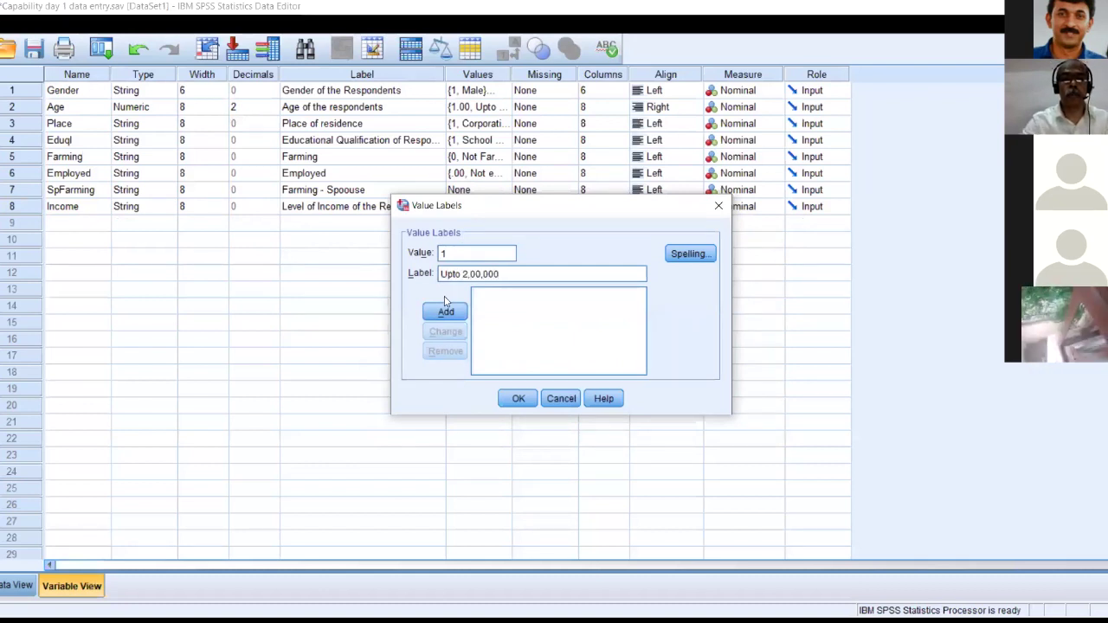
click(445, 316)
Add the Income value label coding 2 as "200001 to 4,00000".
text(2)
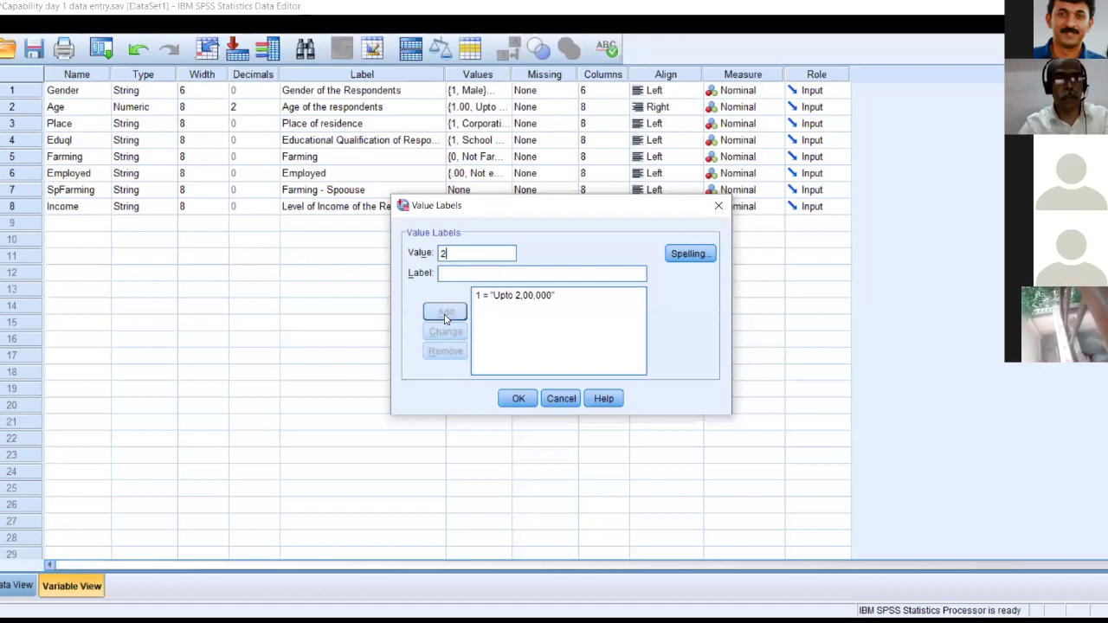
click(449, 273)
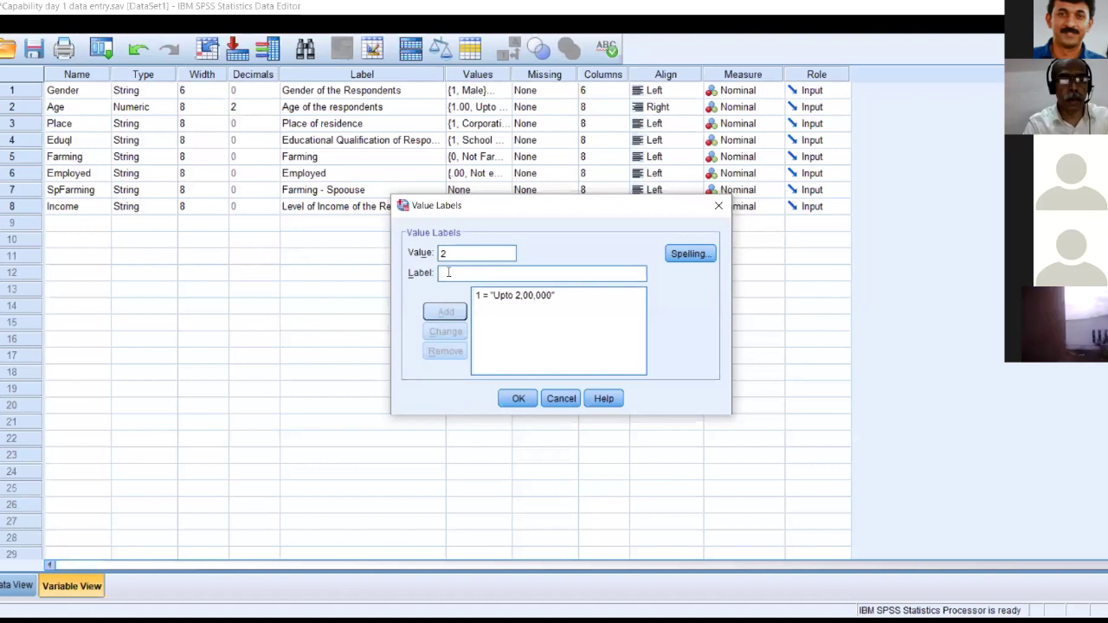
text(200001 )
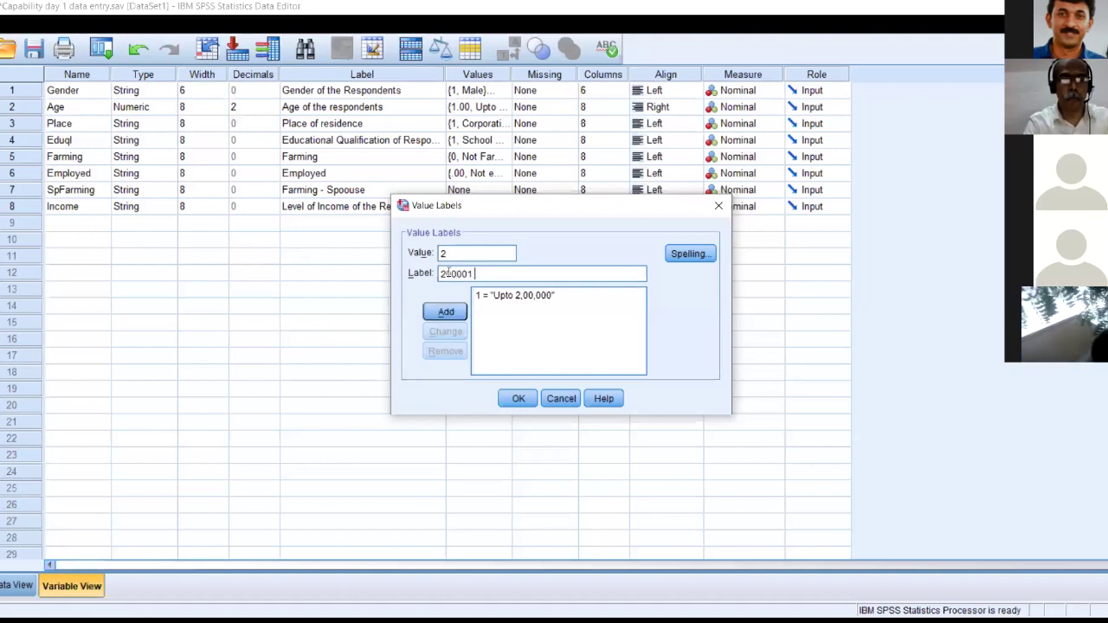
text(to 4,00000)
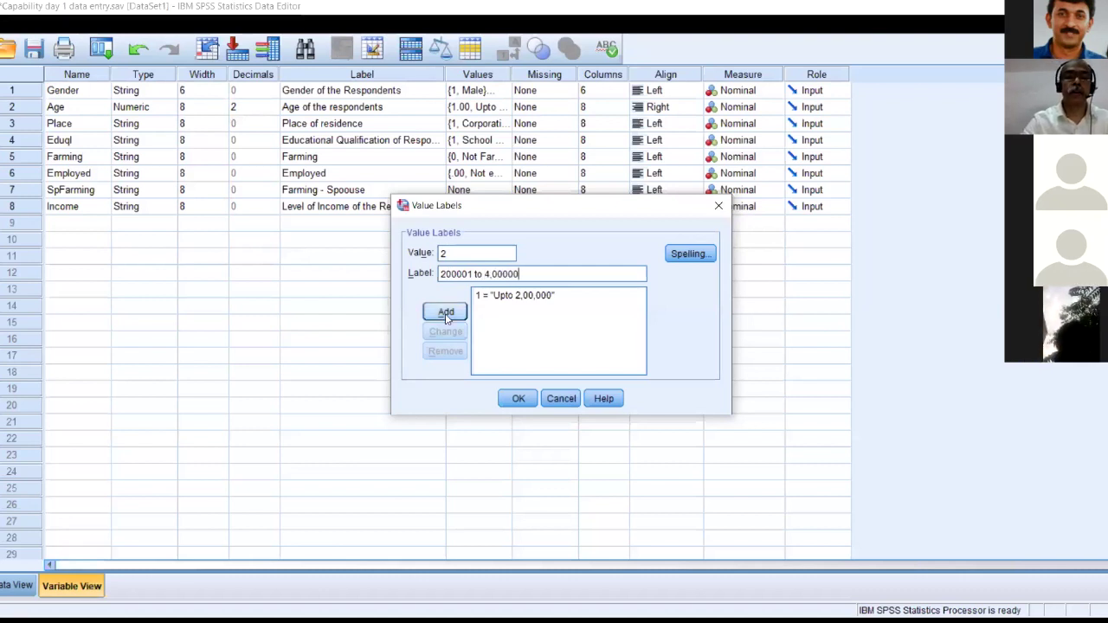
click(445, 314)
Add the Income value label coding 3 as "4,00,001 to 6,00,000".
text(3)
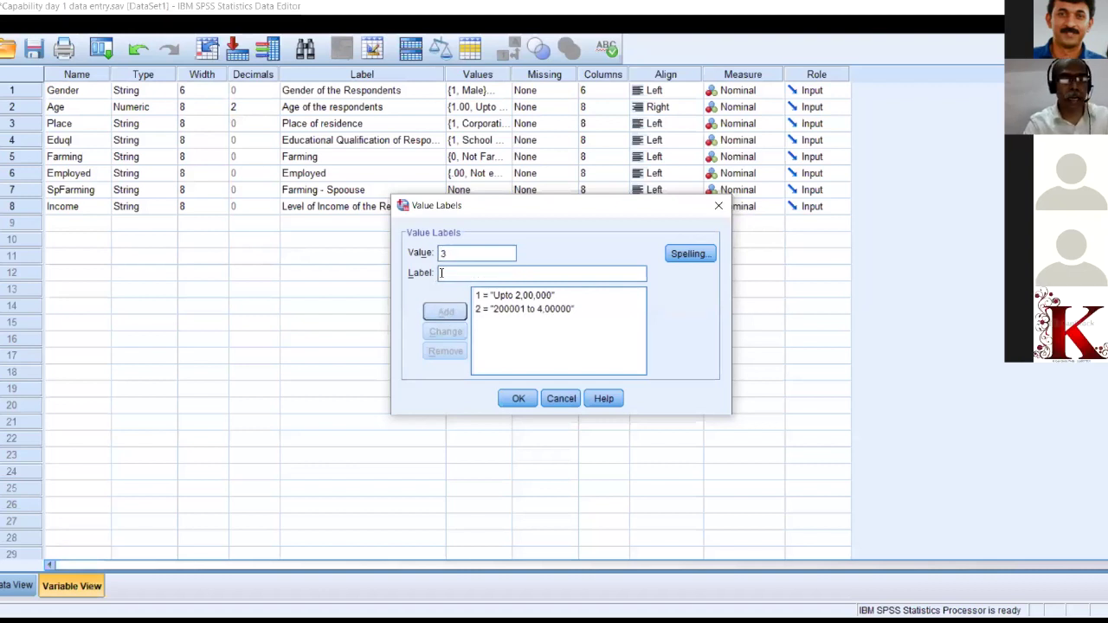
click(441, 273)
text(4,00,00)
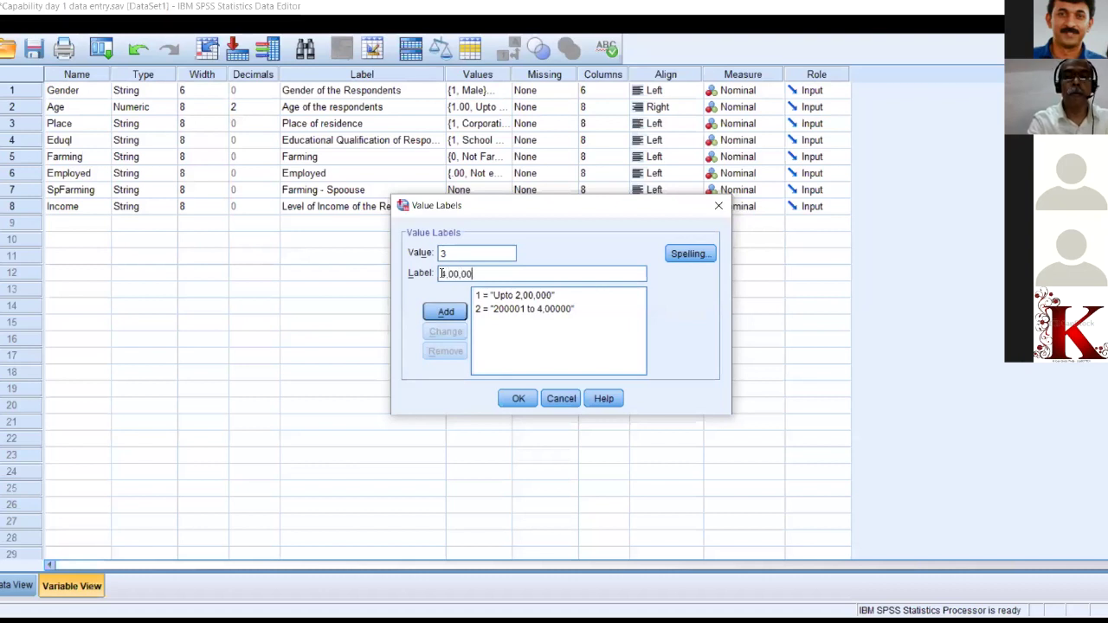
text(1 to 6,00,000)
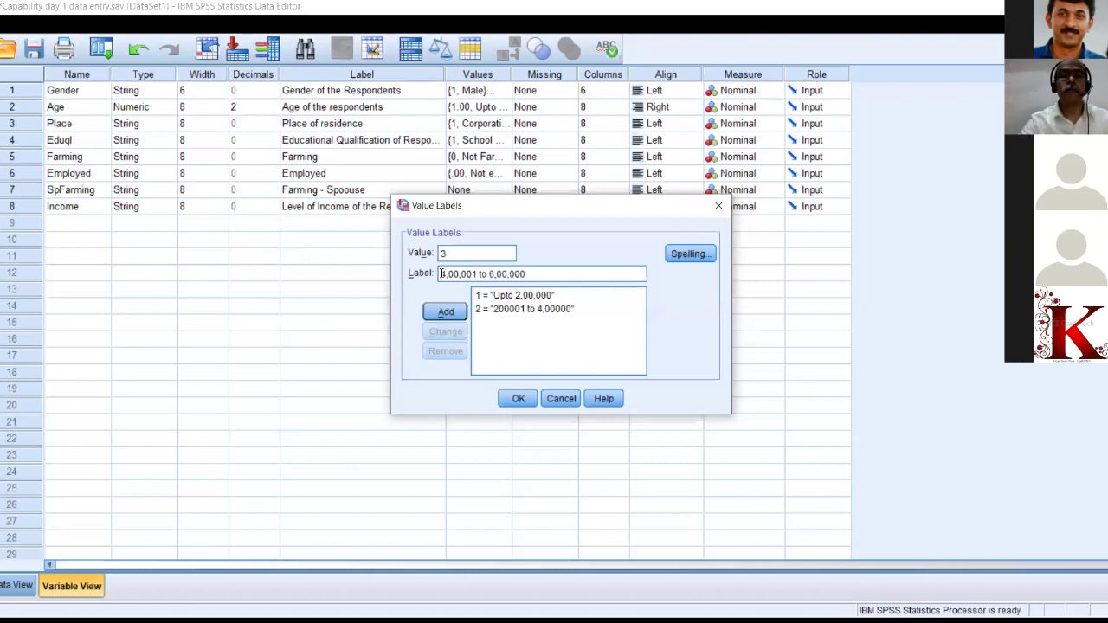
click(446, 313)
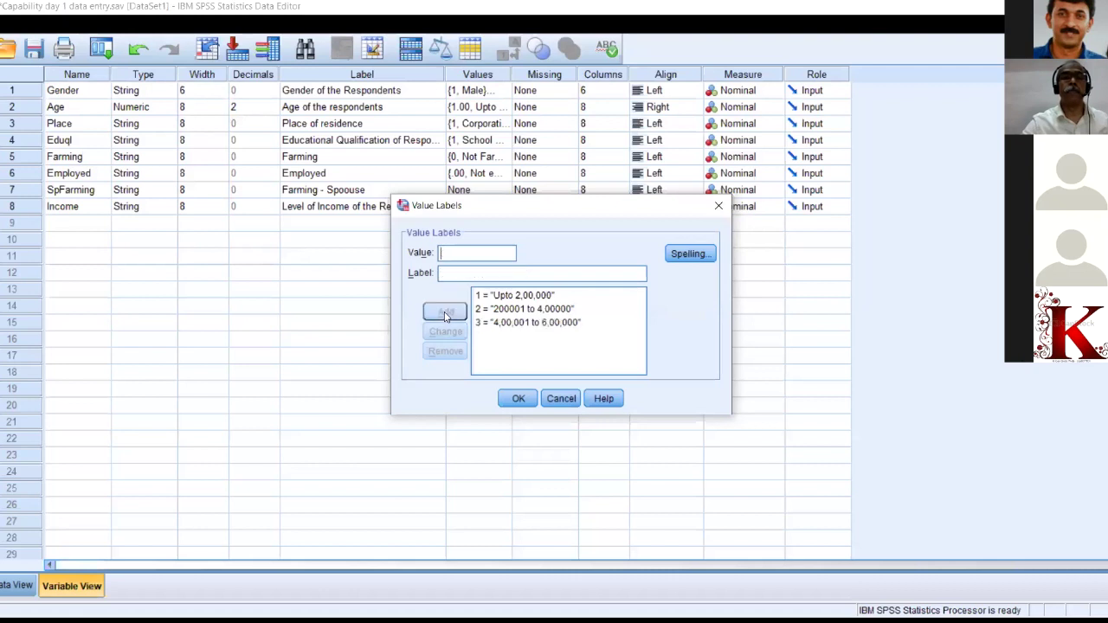
Add the Income value label coding 4 as "6,00,001 to 8,00,000" and apply the variable's value labels.
text(4)
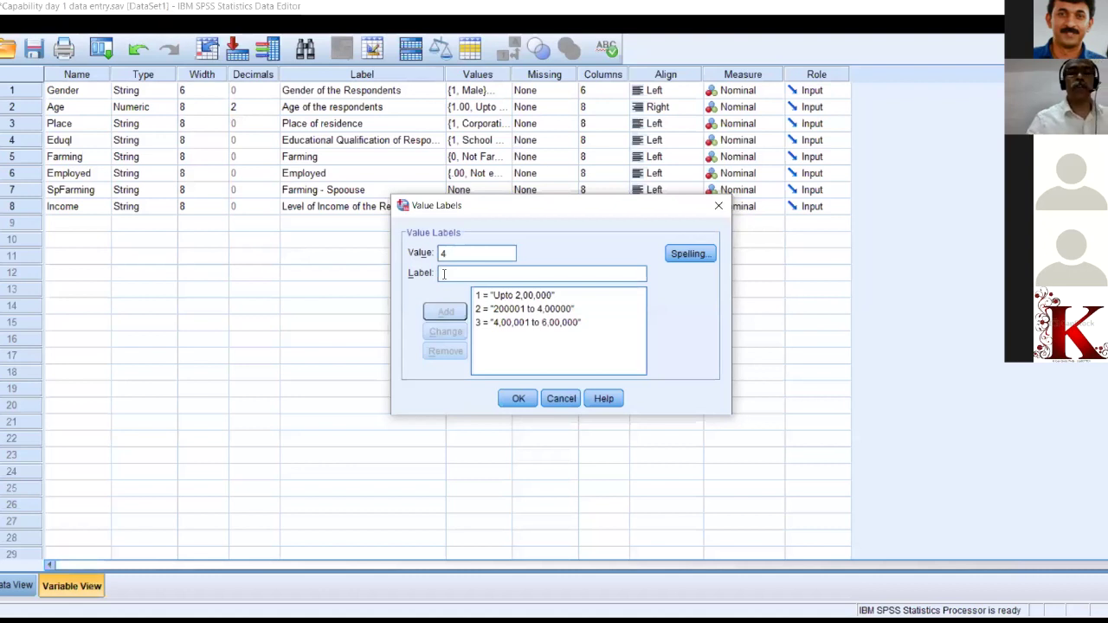
text(4,00,0)
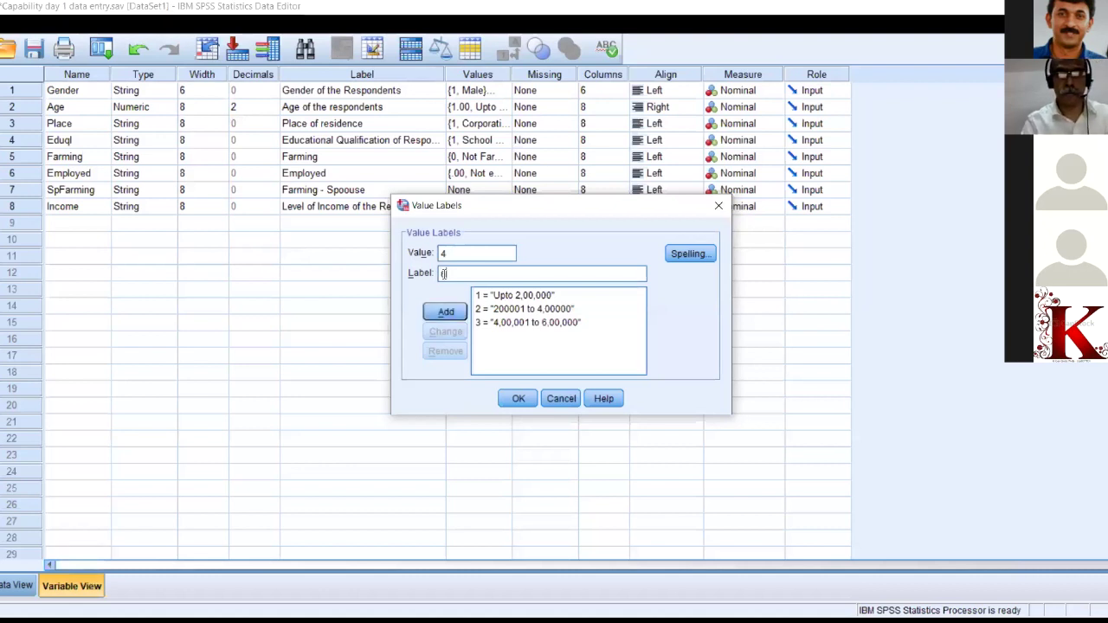
text(01 to )
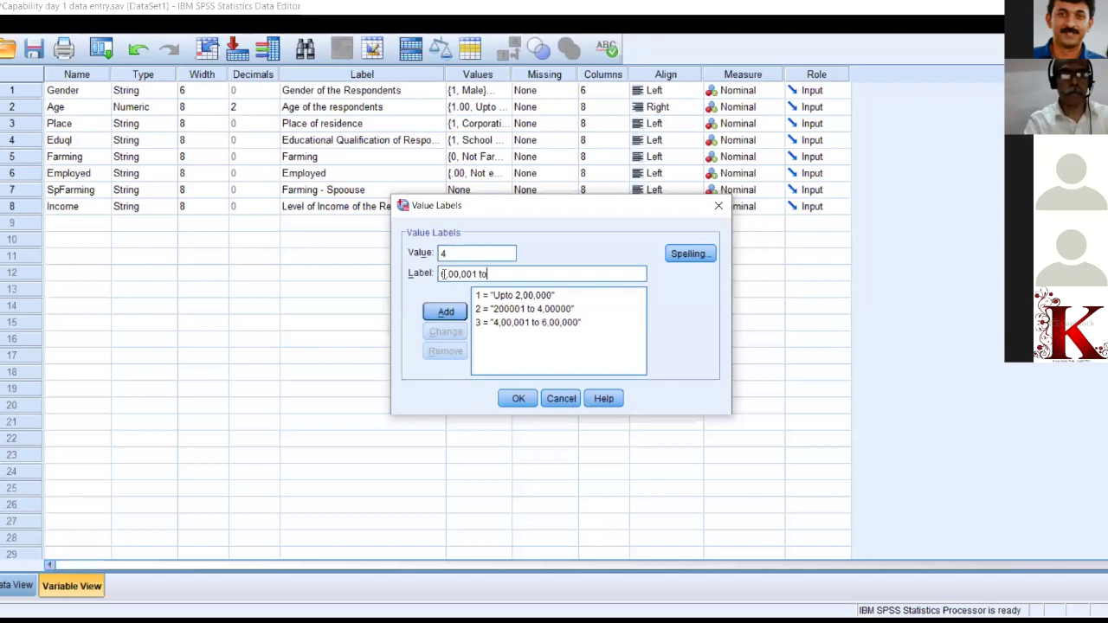
text(8,)
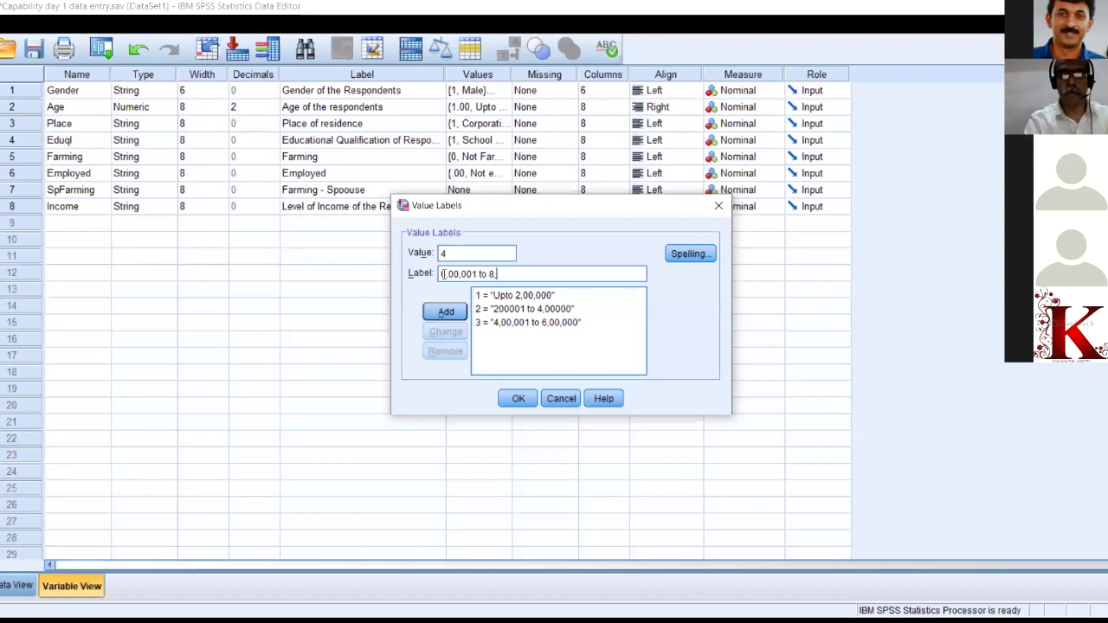
text(00,000)
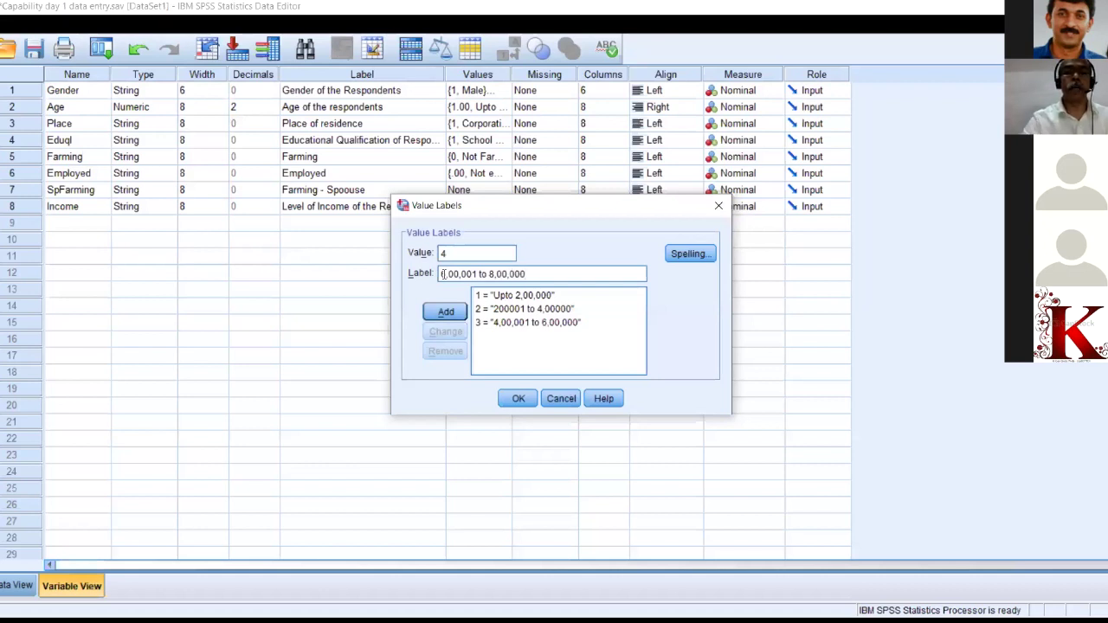
click(452, 314)
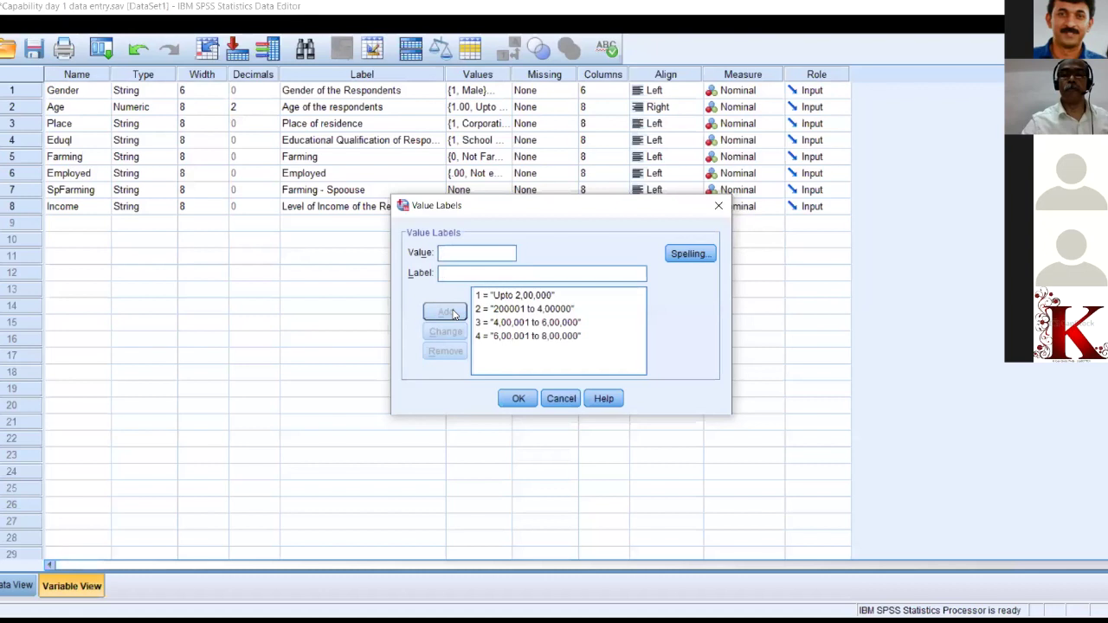
click(515, 404)
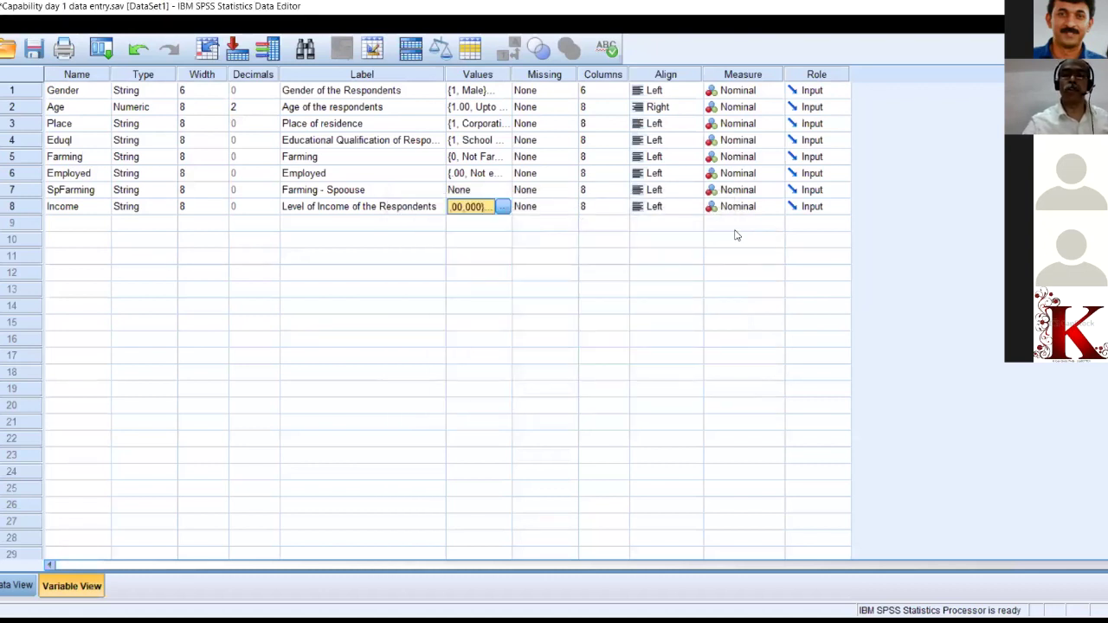
Add a ninth variable named Typeofbank with the label "Type of Bank".
click(86, 225)
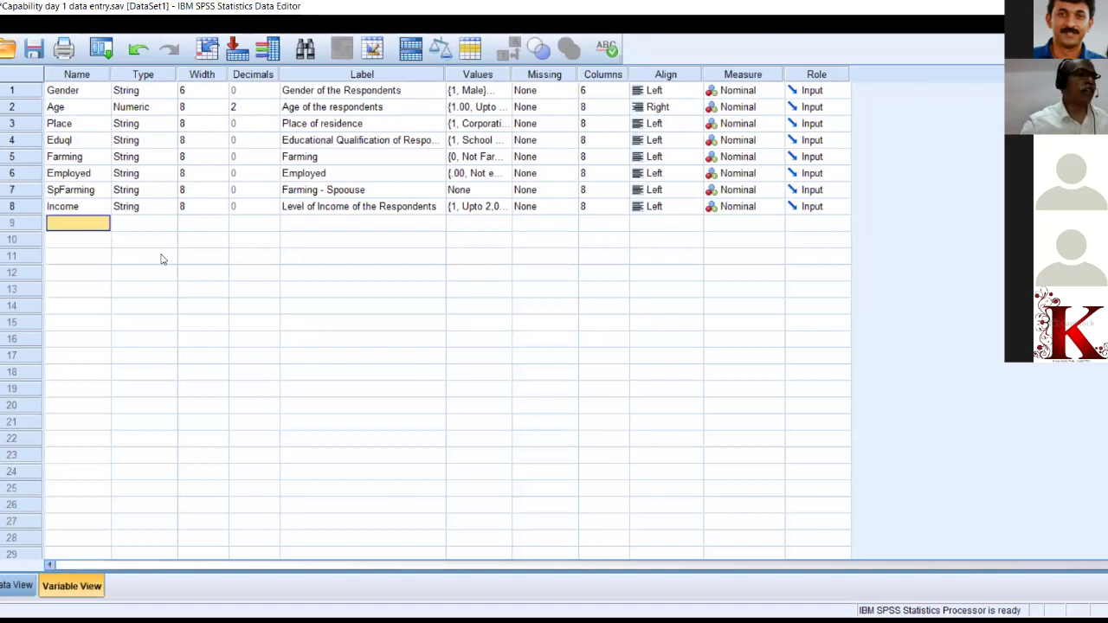
text(T)
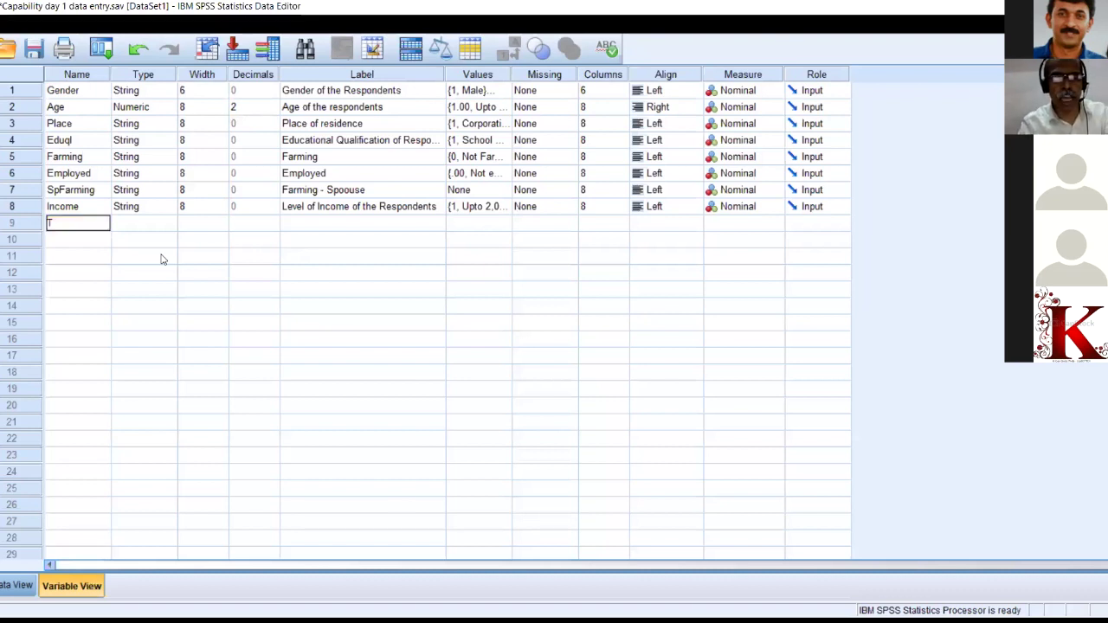
text(ypeo)
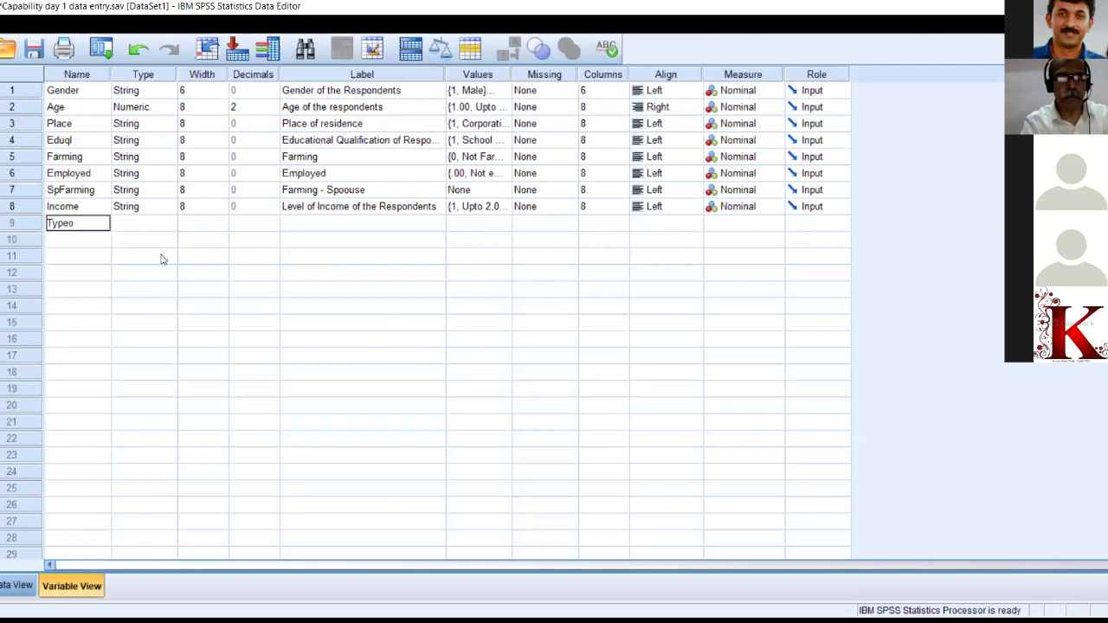
text(fbank)
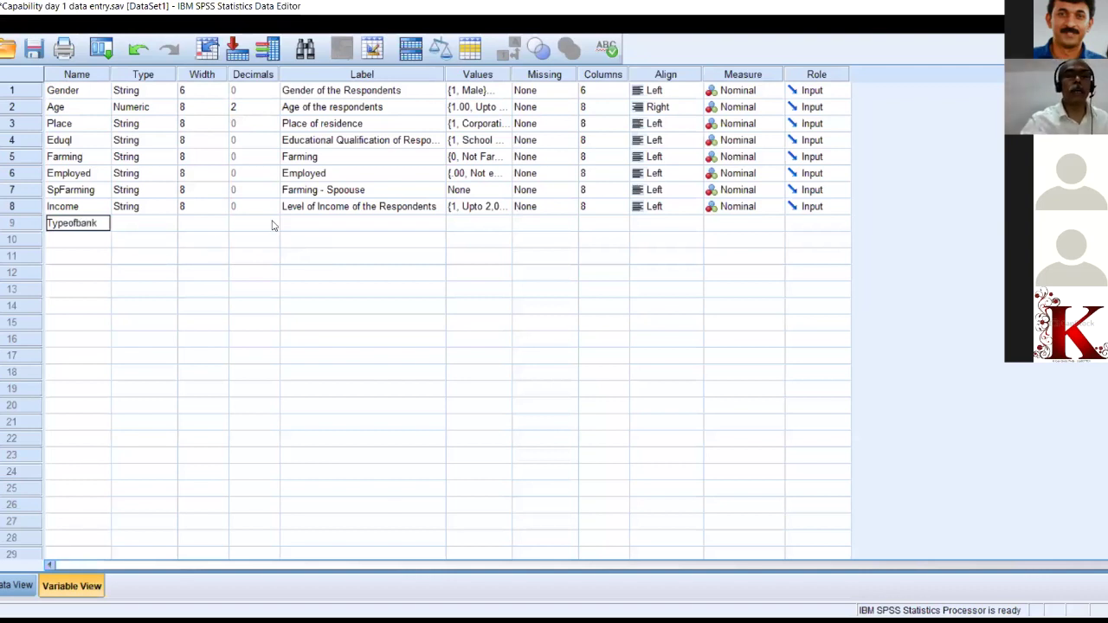
click(303, 222)
click(303, 223)
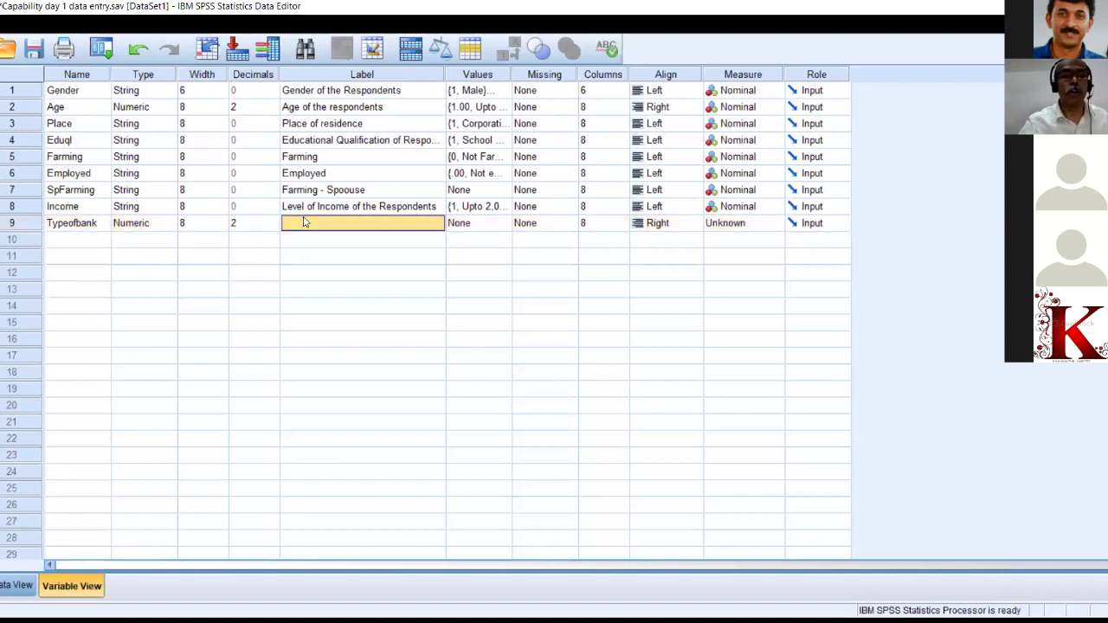
text(Type of Bank)
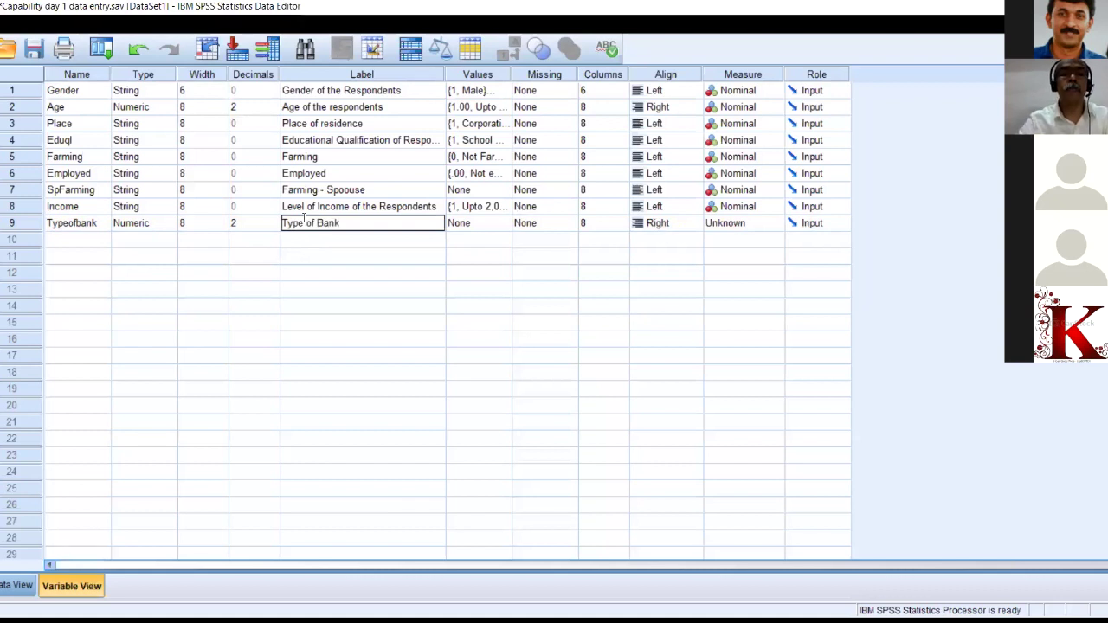
Add the Type of Bank value label coding 1 as "SBI &Associates".
click(510, 227)
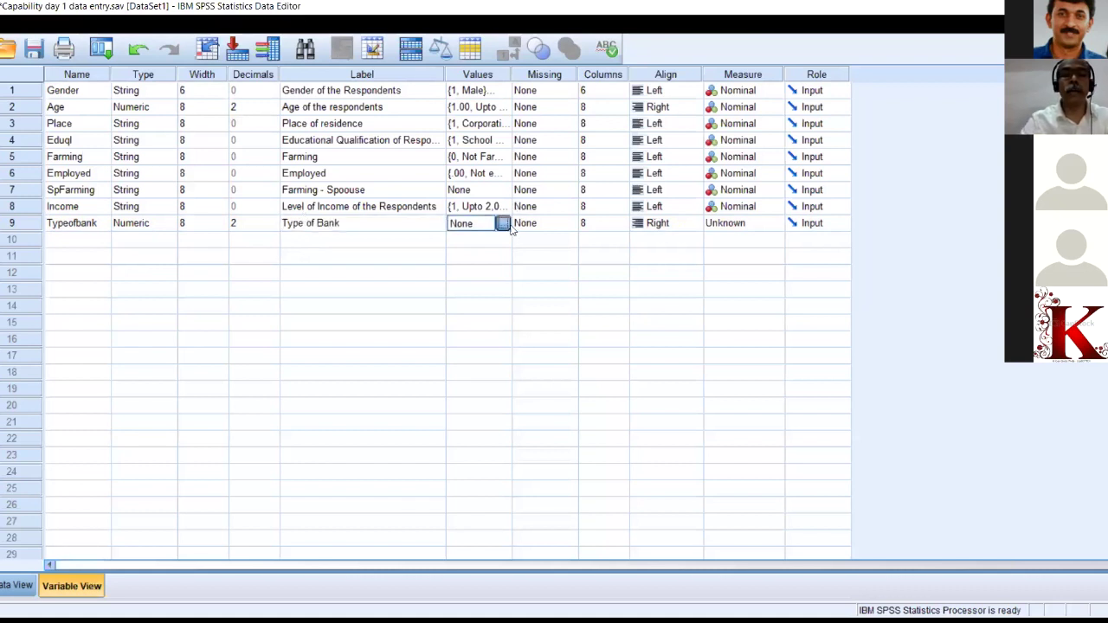
click(505, 225)
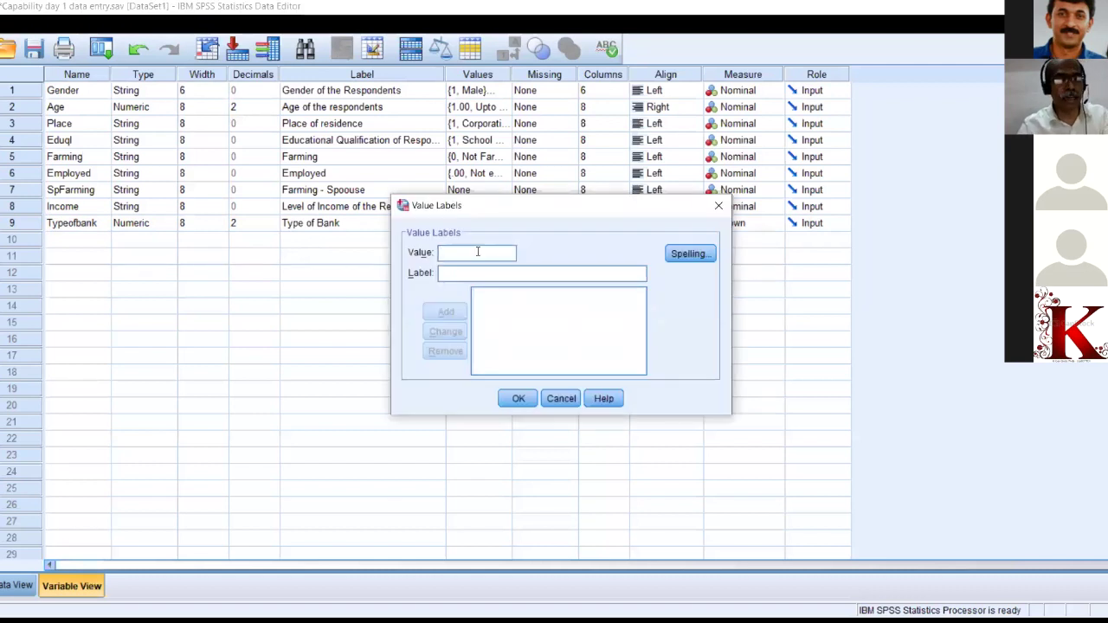
text(1)
click(460, 274)
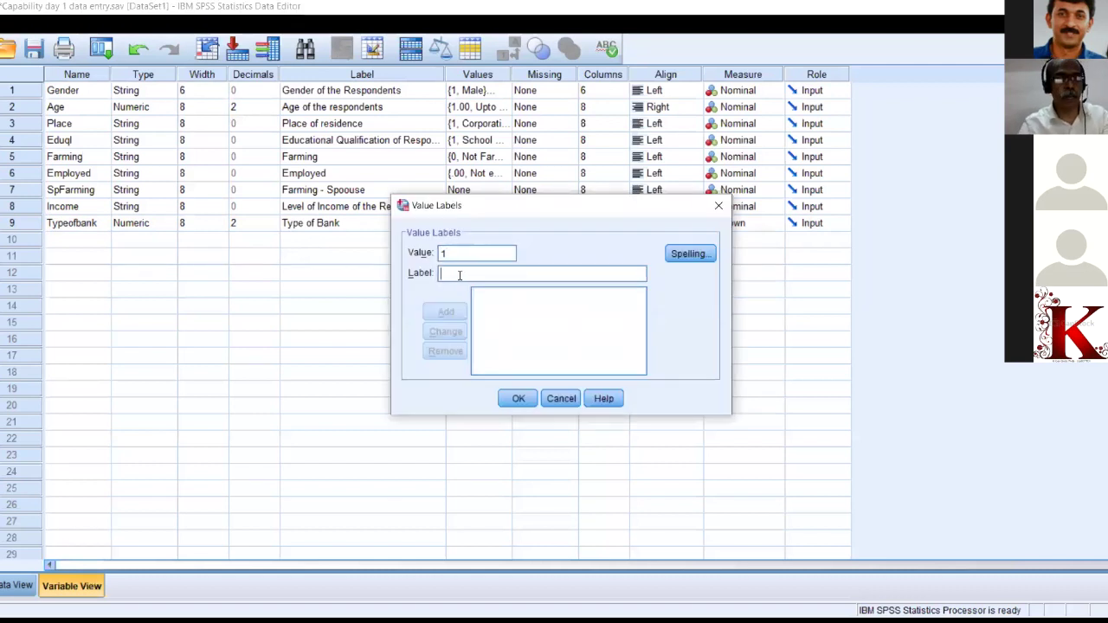
text(SBI)
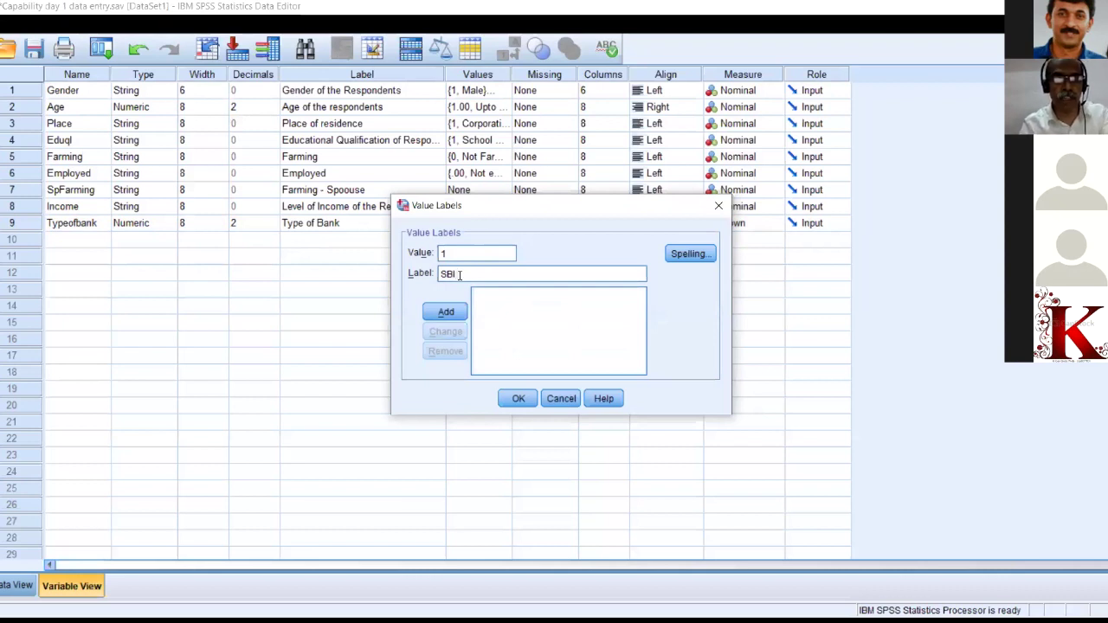
text( Assoc)
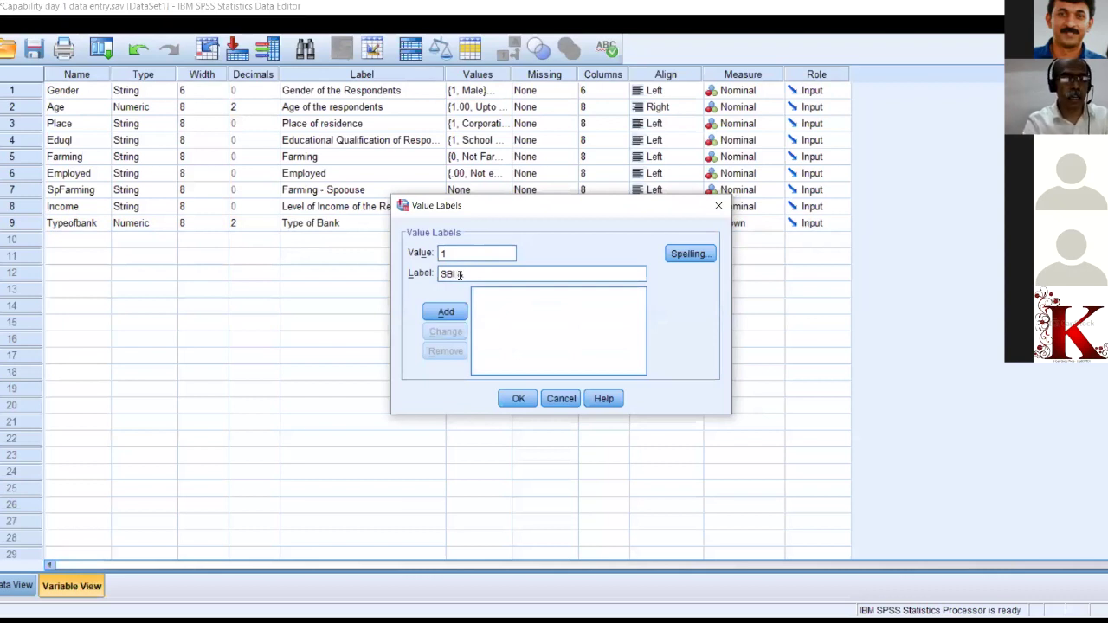
text(iation)
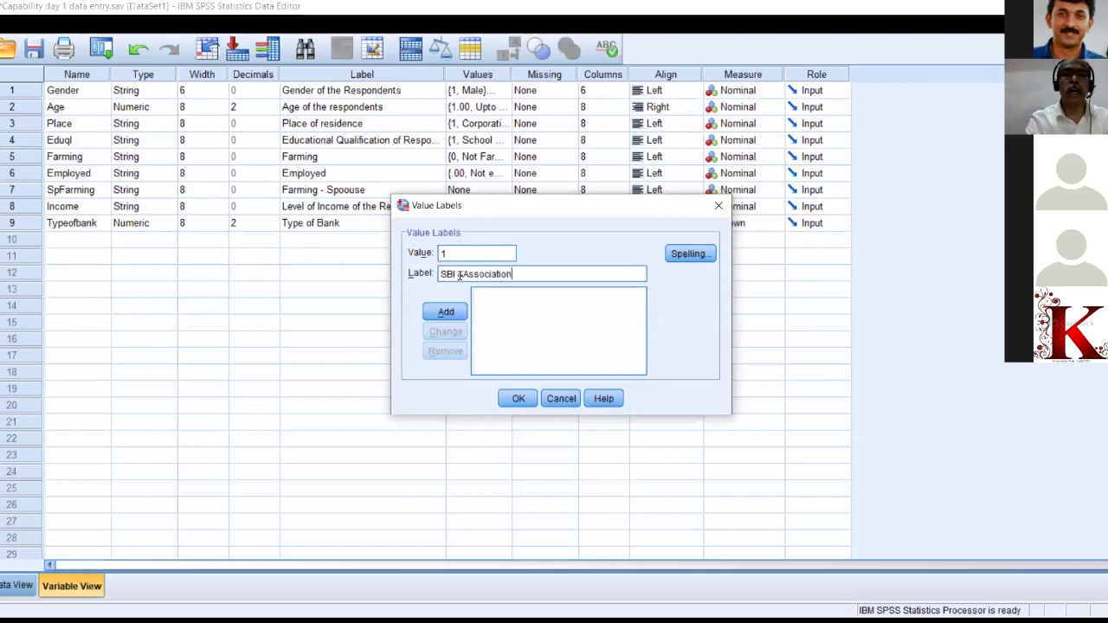
key(BackSpace)
key(BackSpace)
key(BackSpace)
text(es)
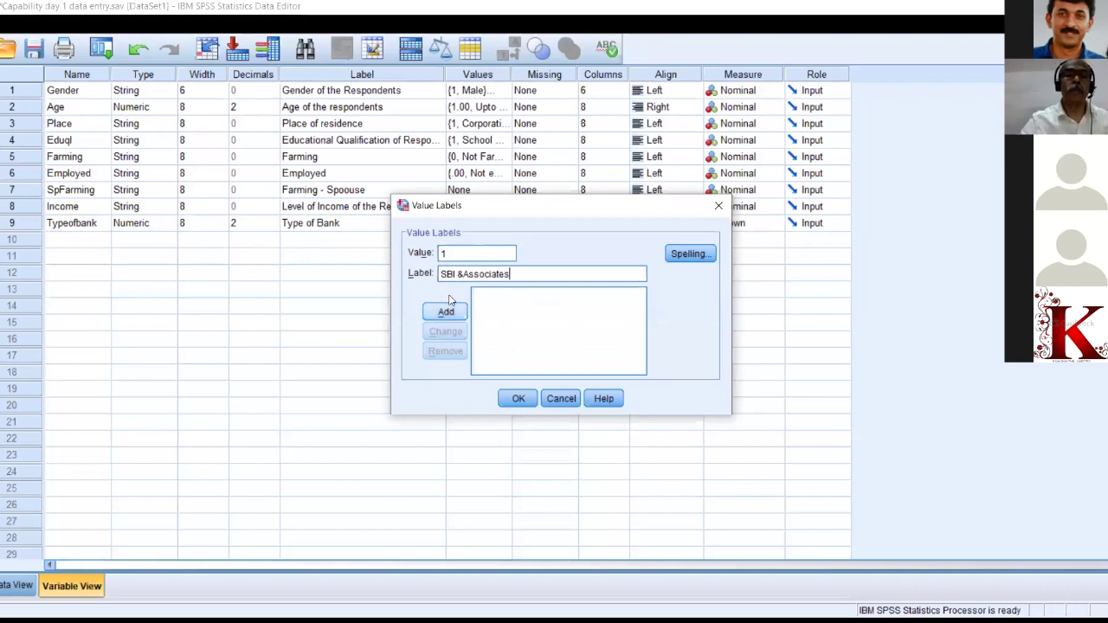
click(440, 314)
Add the Type of Bank value label coding 2 as "Old Public Sector Banks".
text(2)
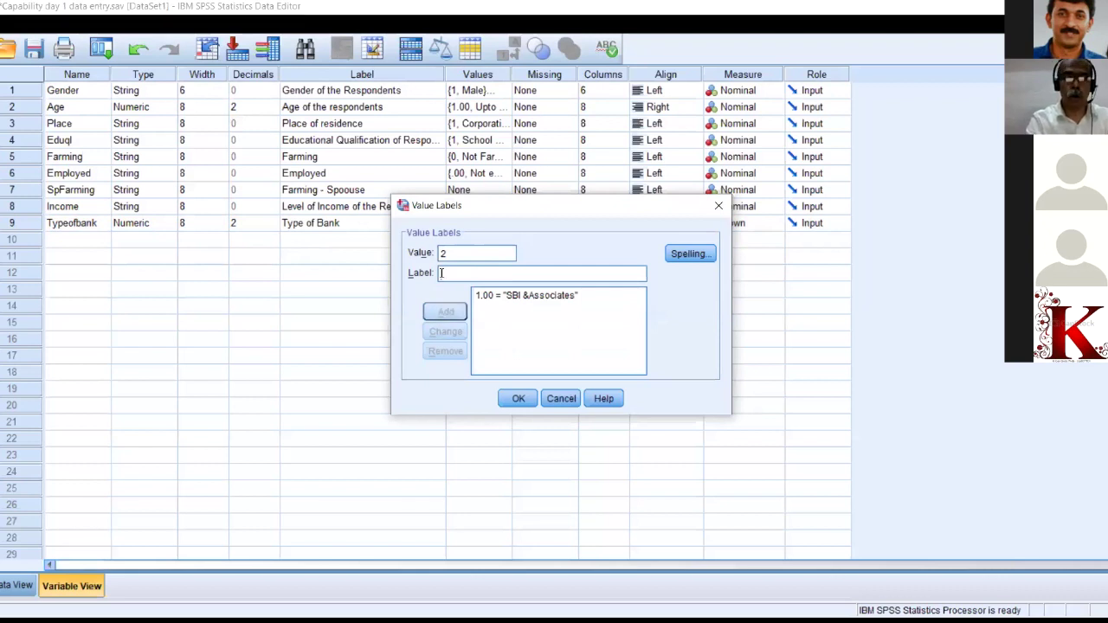
click(442, 273)
text(D)
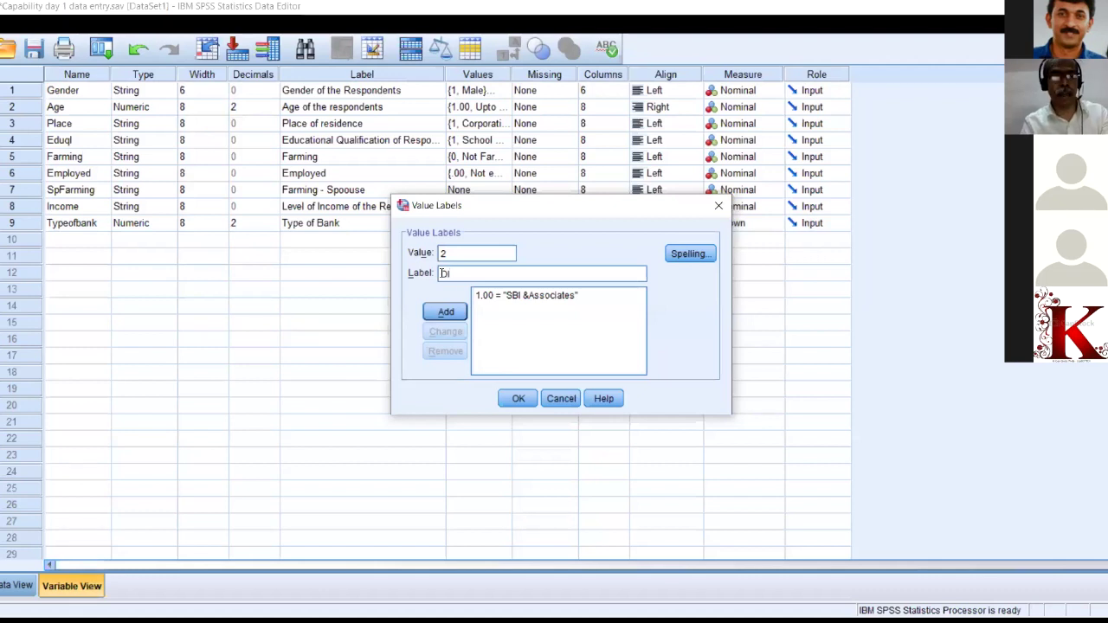
text(id)
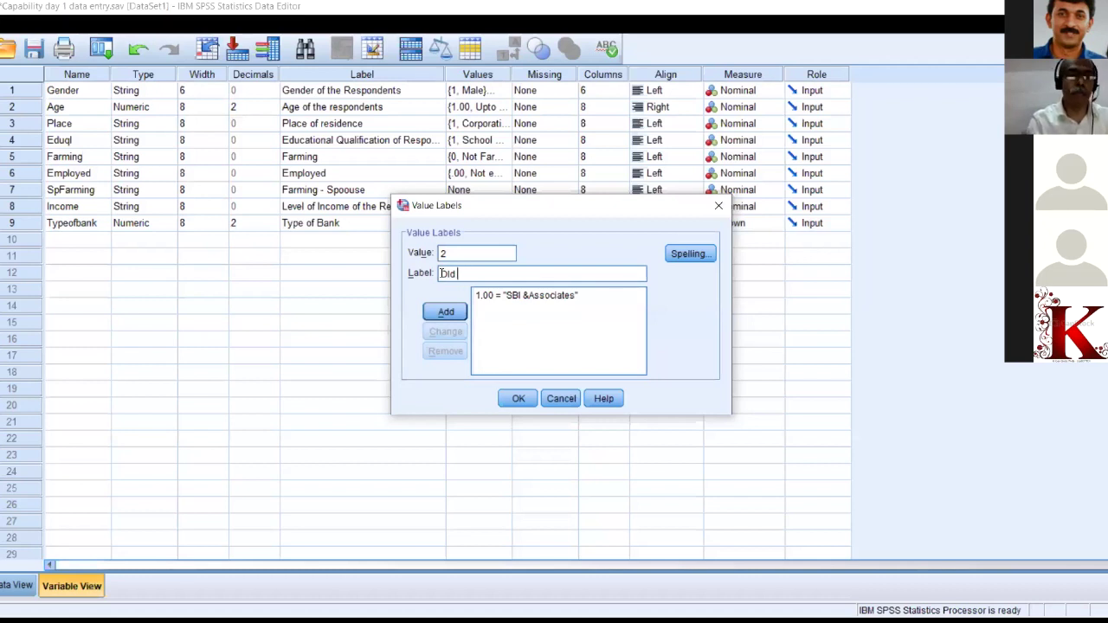
text(Publ)
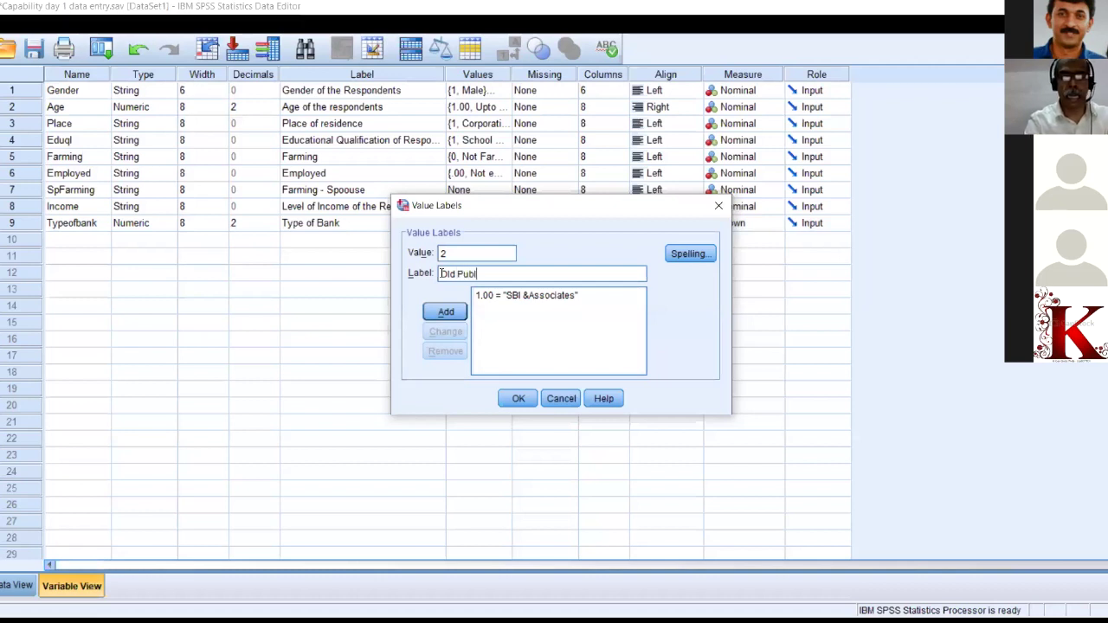
text(ic Sec)
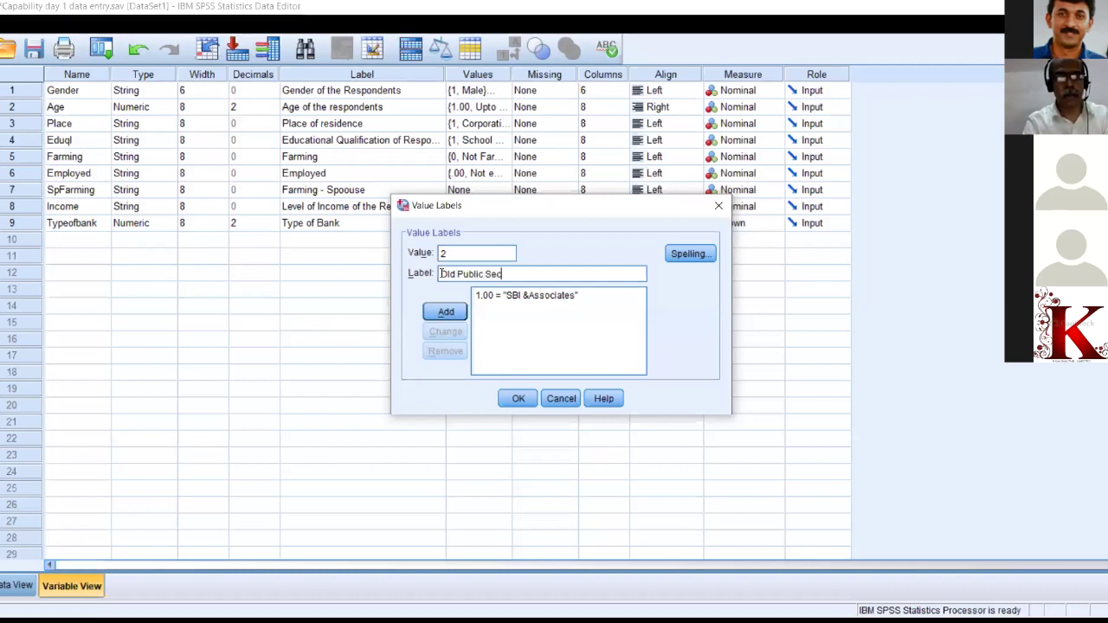
text(to)
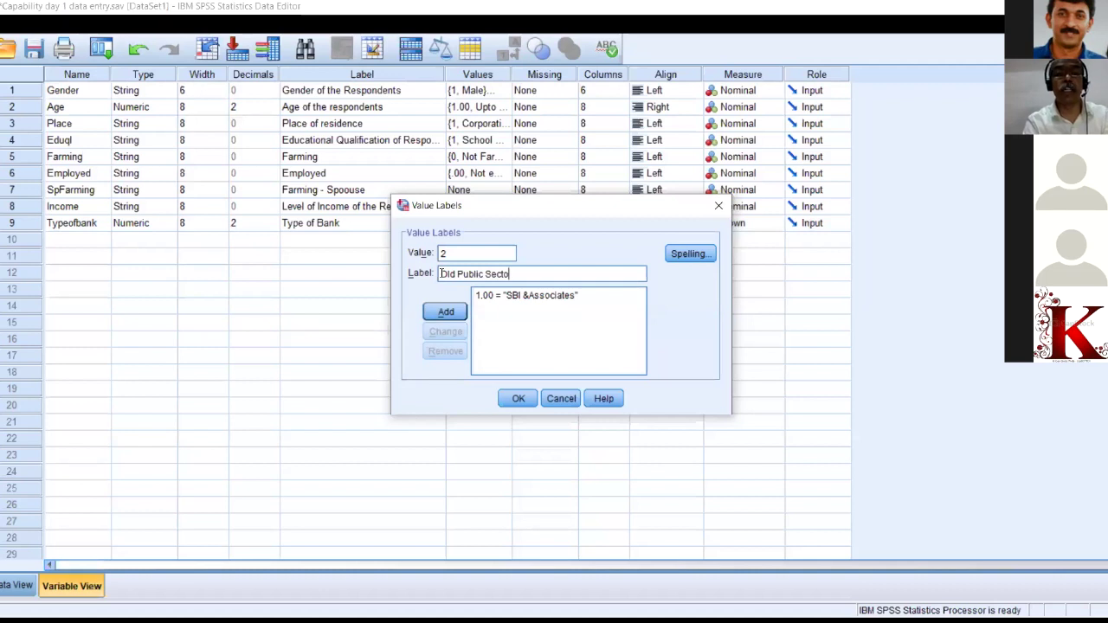
text(r Banks)
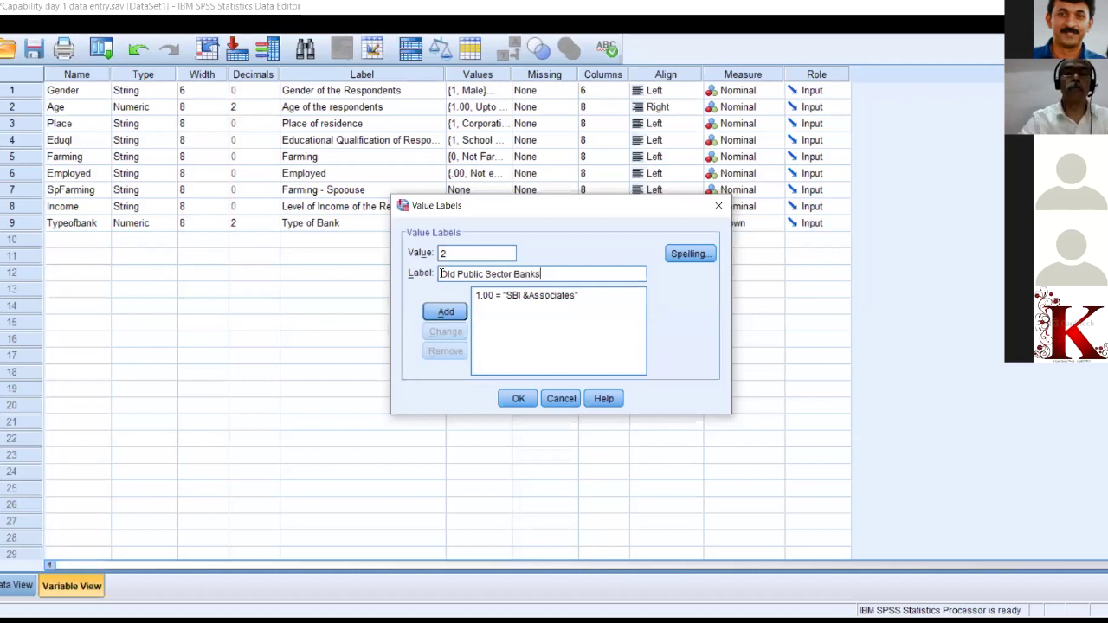
click(439, 317)
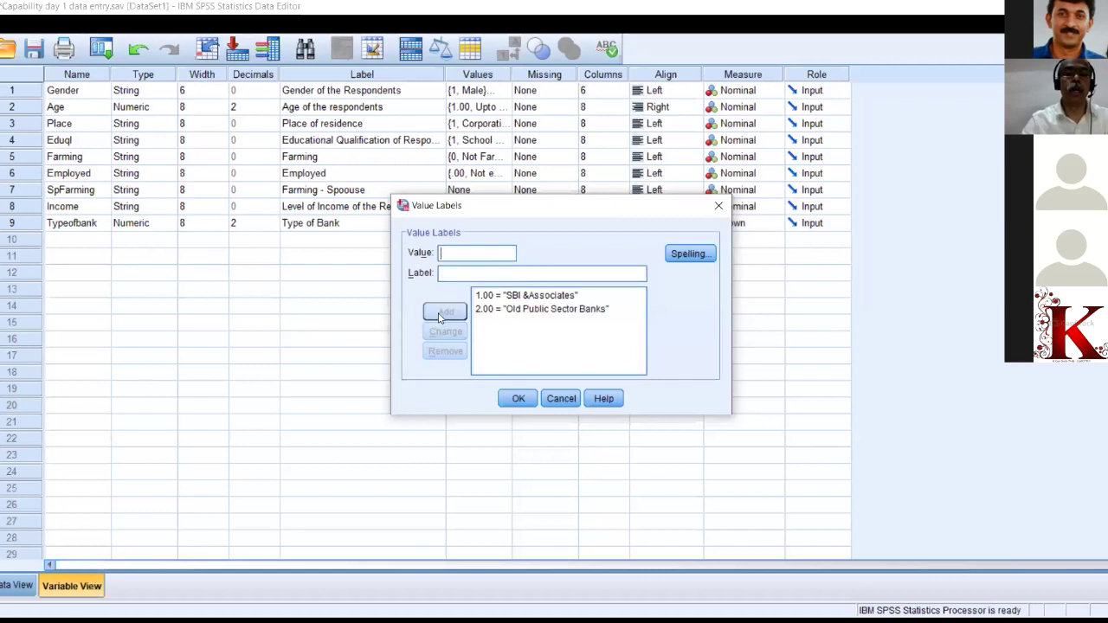
Add the Type of Bank value label coding 3 as "Old Private Sector Banks".
text(3)
click(448, 273)
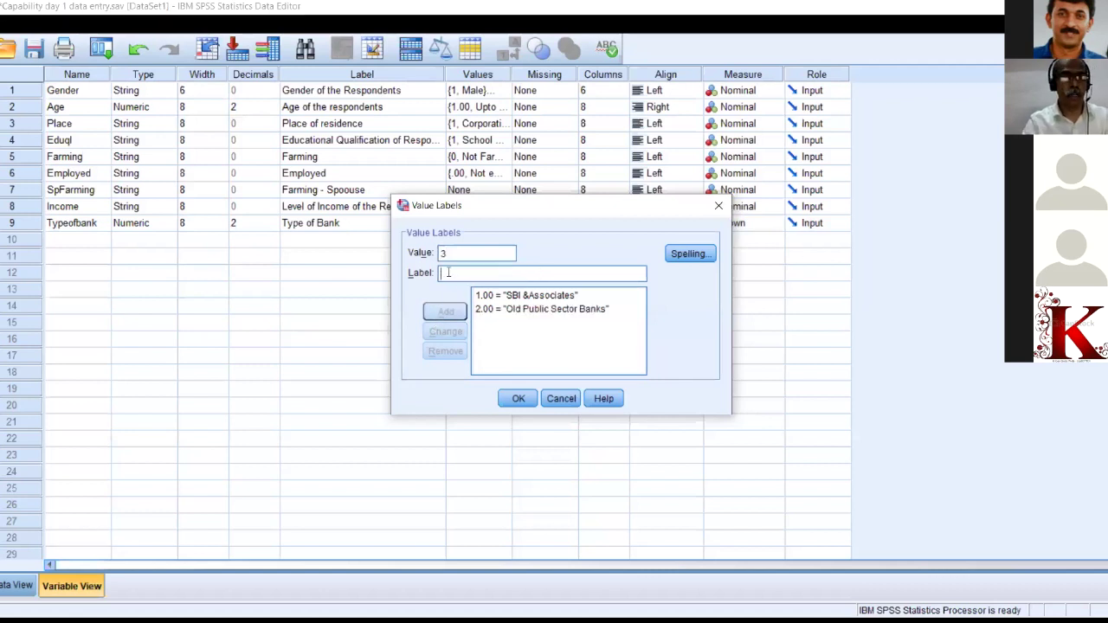
text(Old)
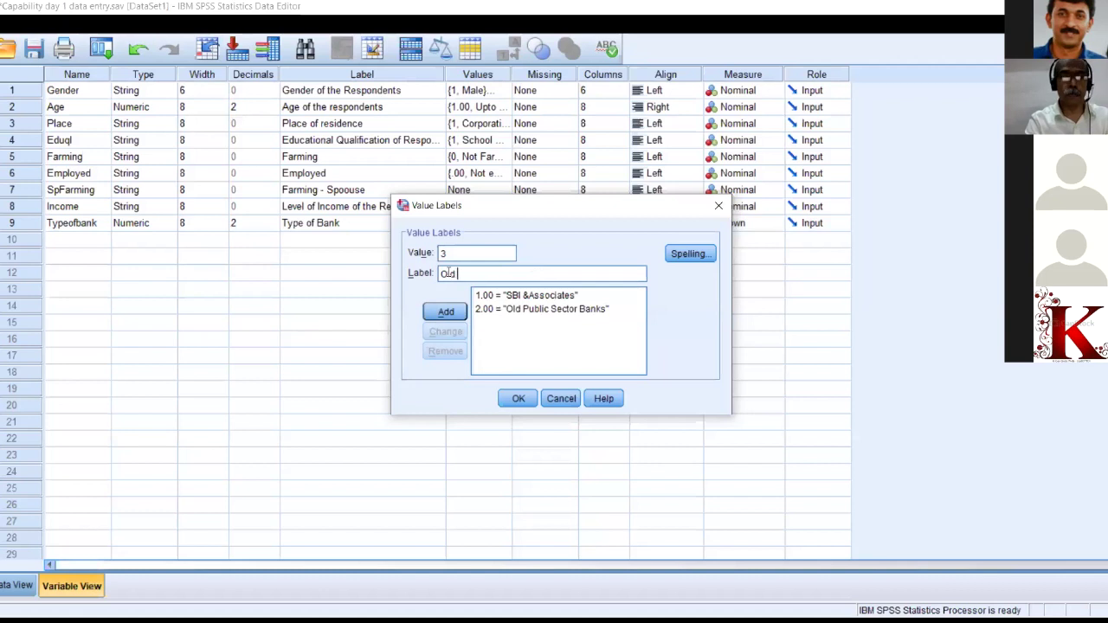
text( Priv)
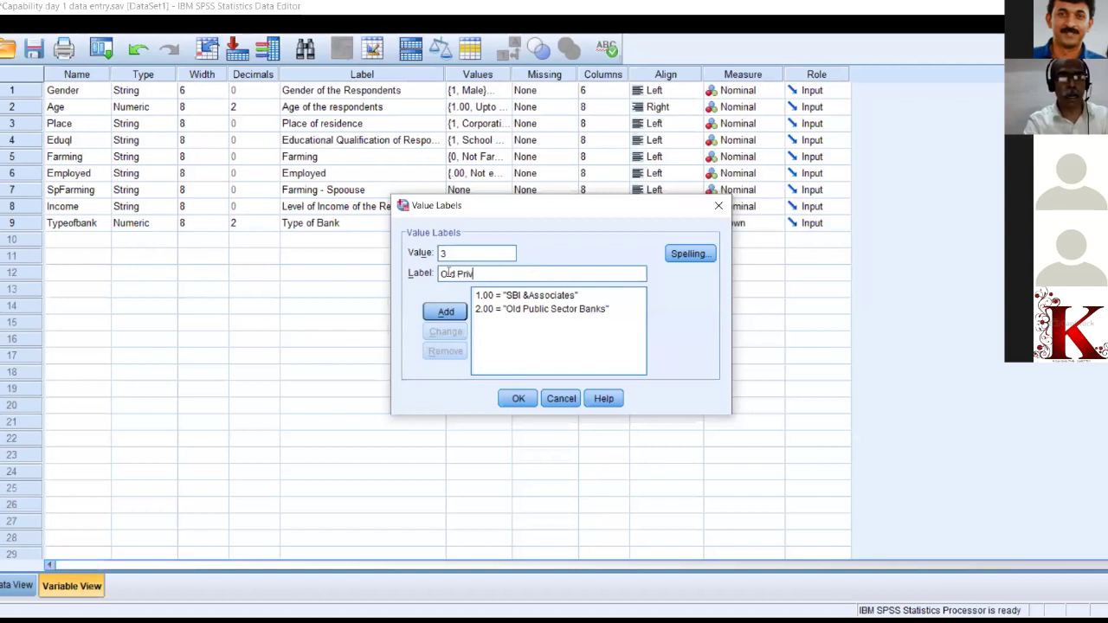
text(ate)
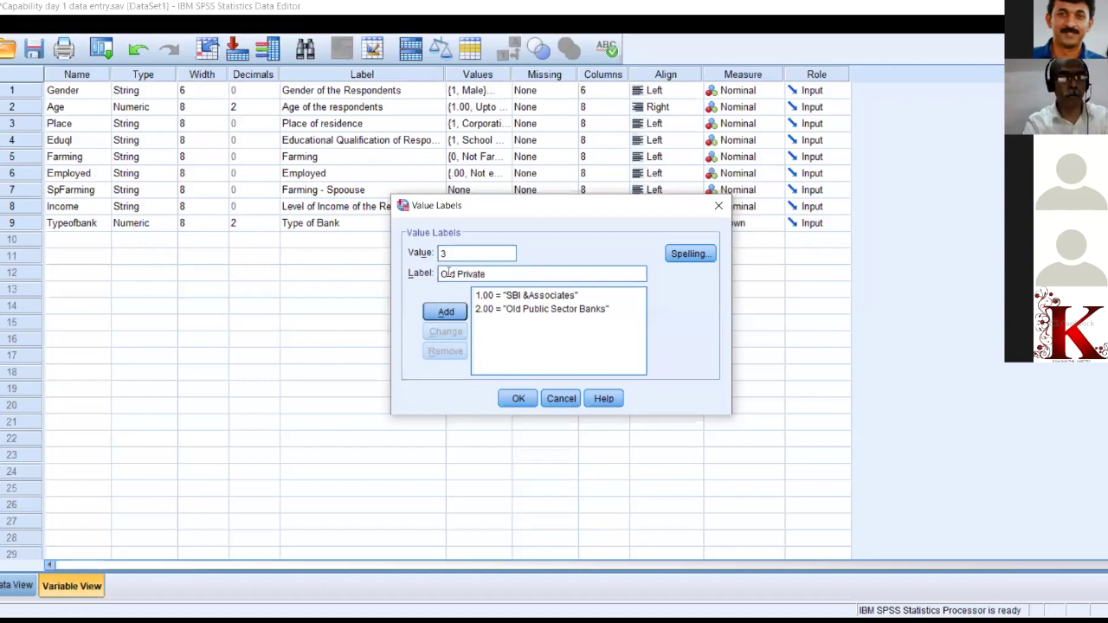
text( Sector )
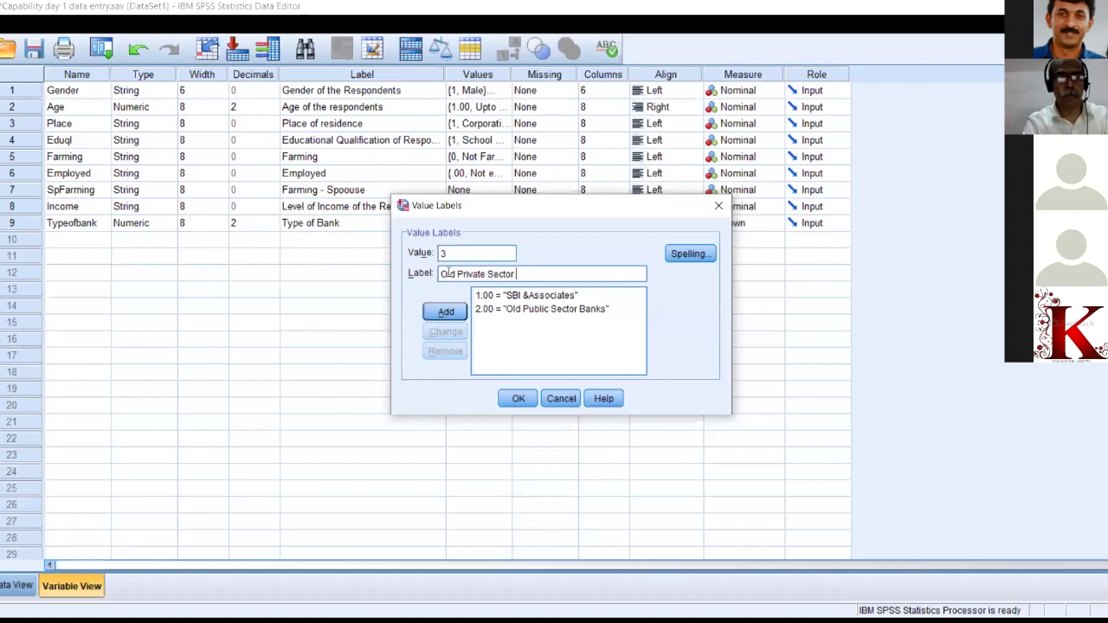
text(Banks)
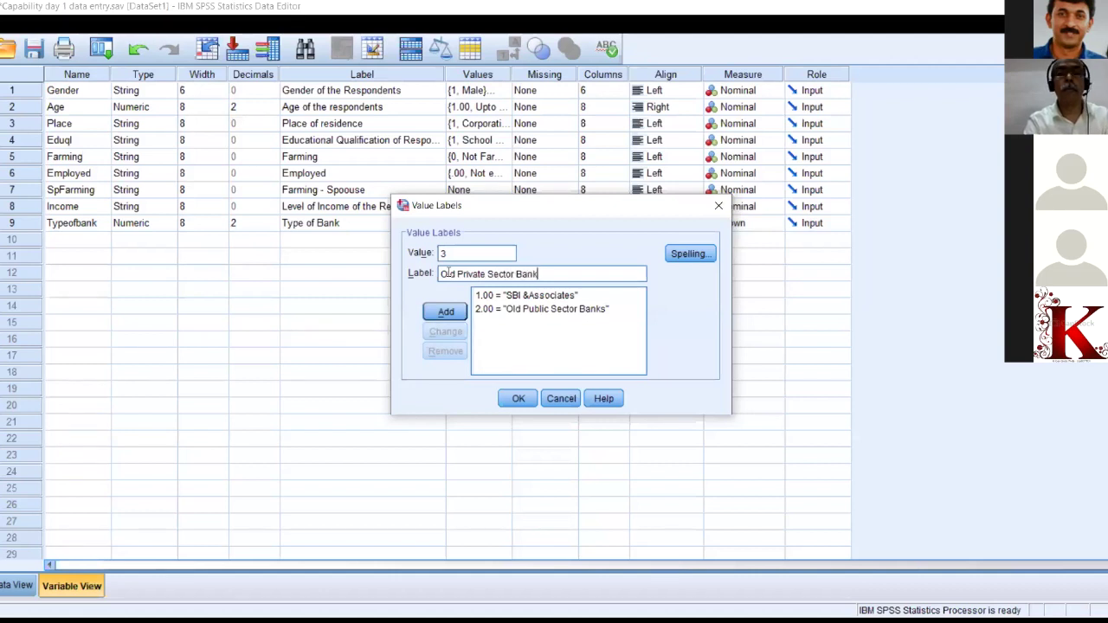
click(440, 312)
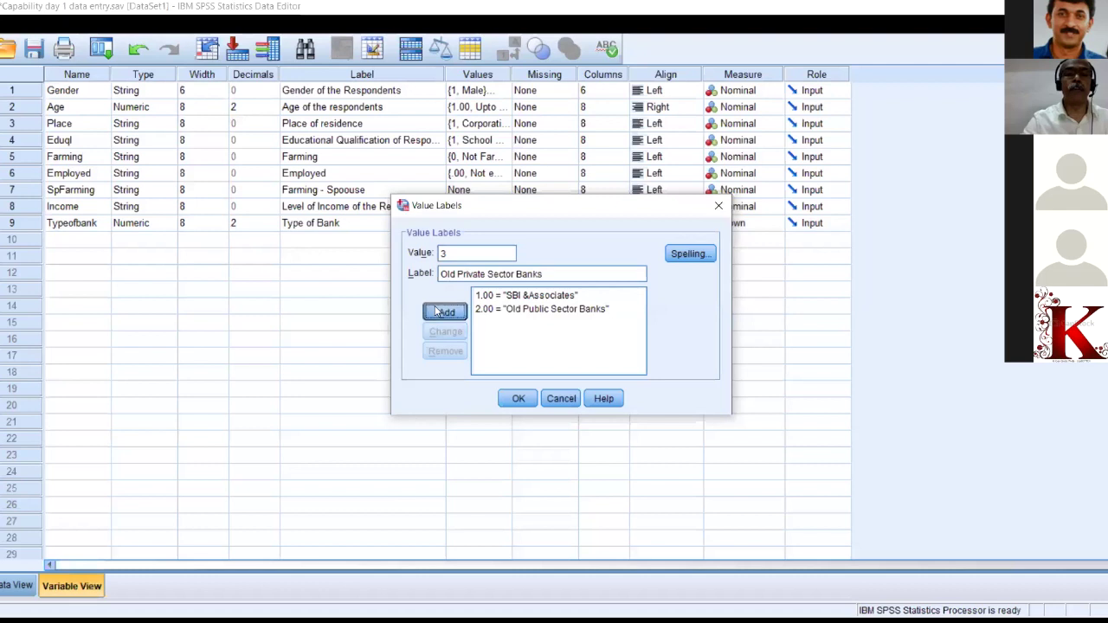
Add the Type of Bank value label coding 4 as "New Generation Banks".
text(4)
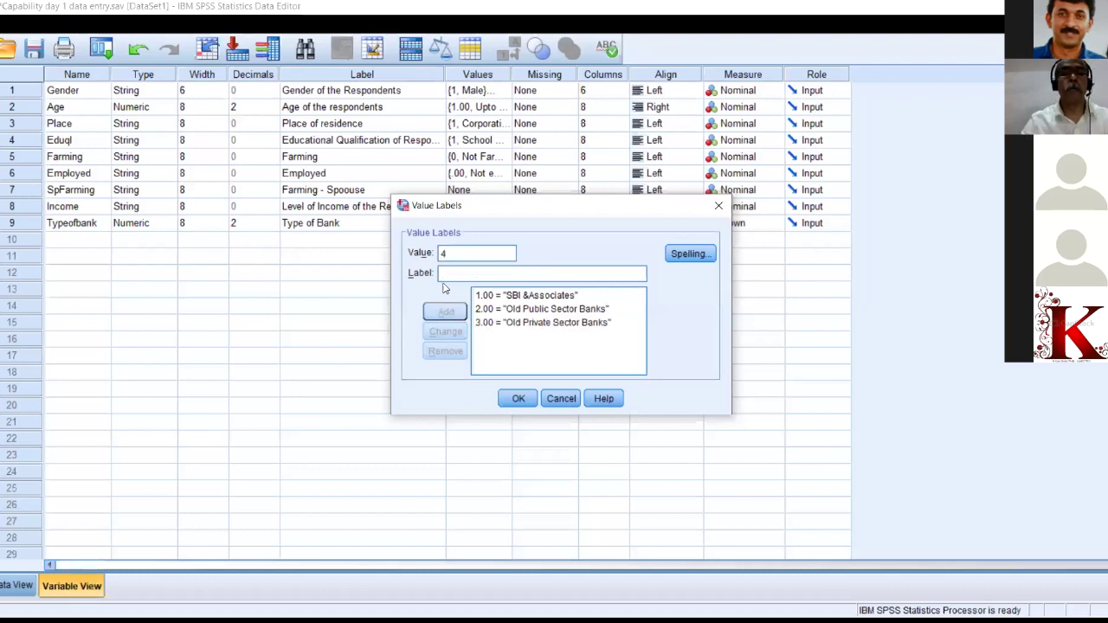
click(445, 274)
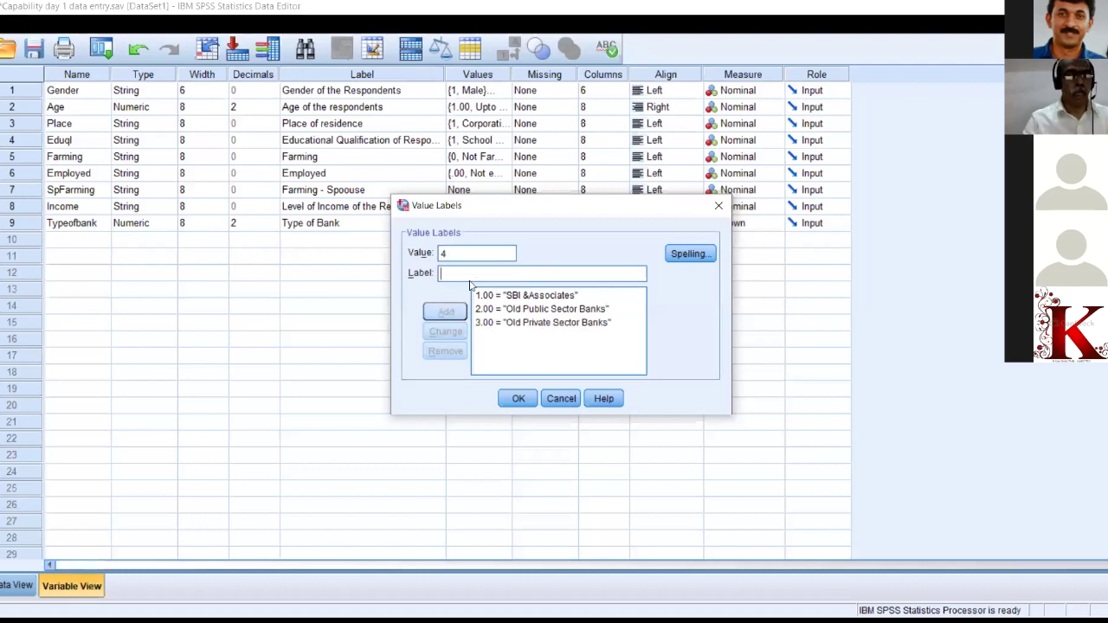
text(New )
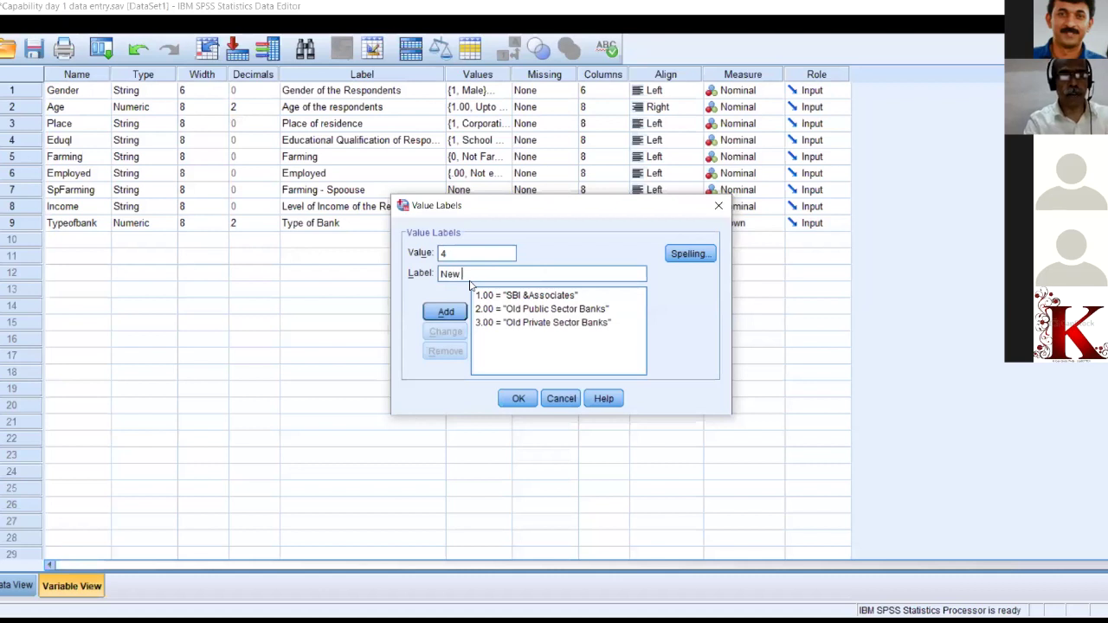
text(Generat)
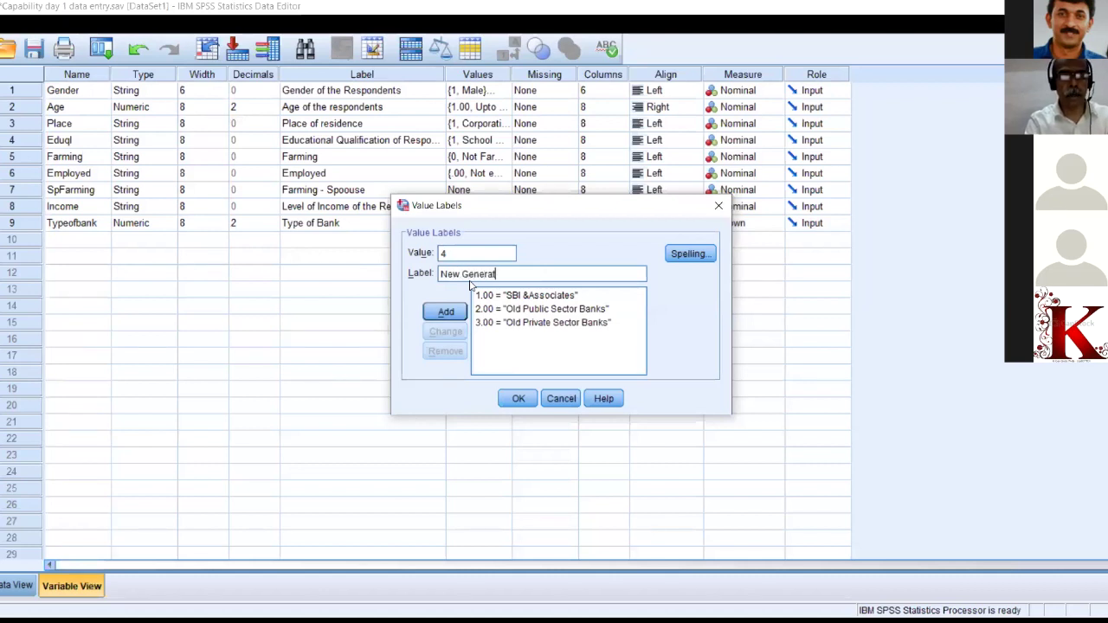
text(ion Ba)
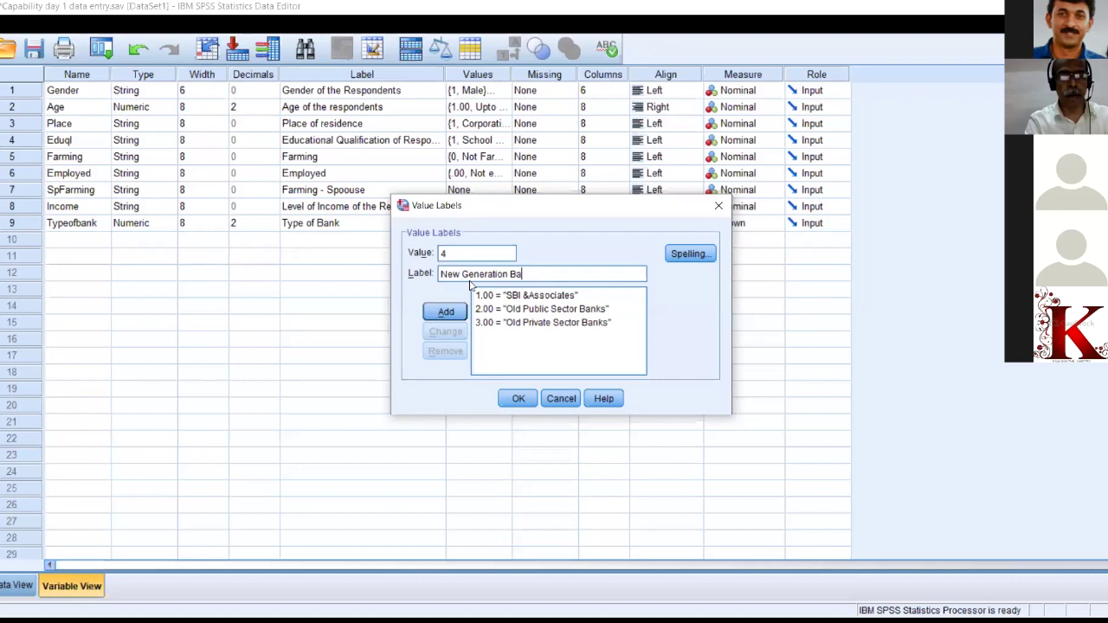
text(nks)
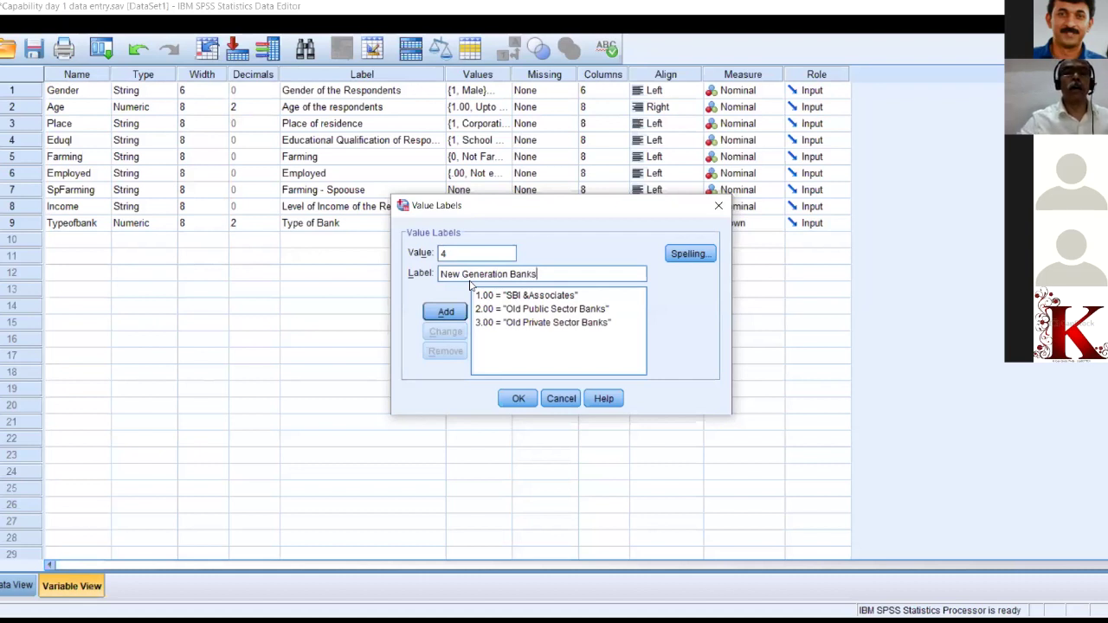
click(454, 313)
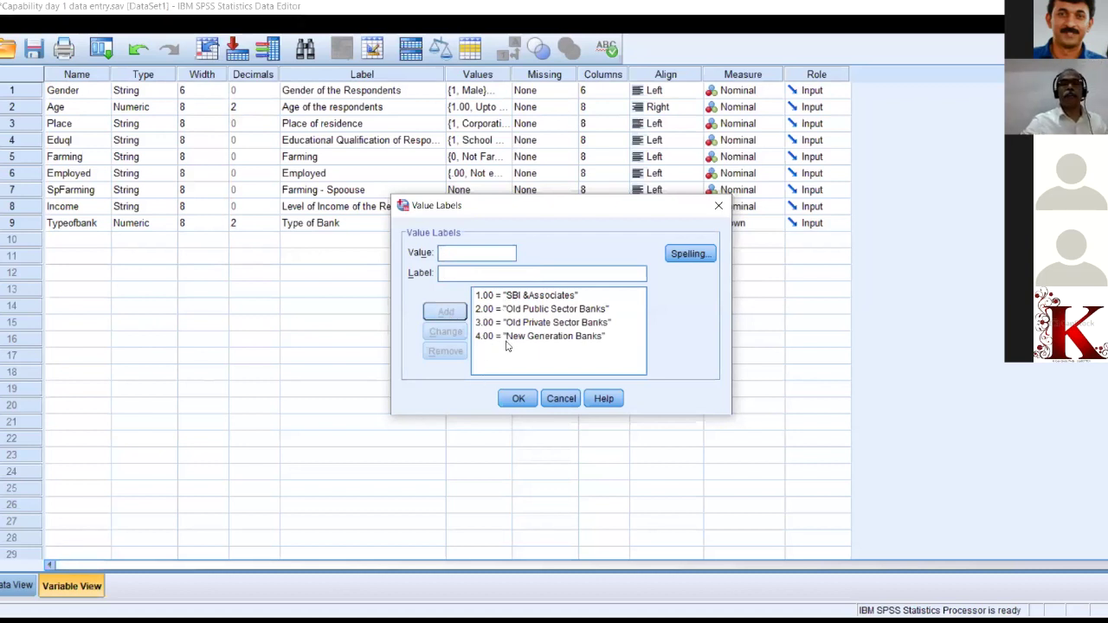
Apply the value labels to Typeofbank and set the variable's measure to Nominal.
click(518, 399)
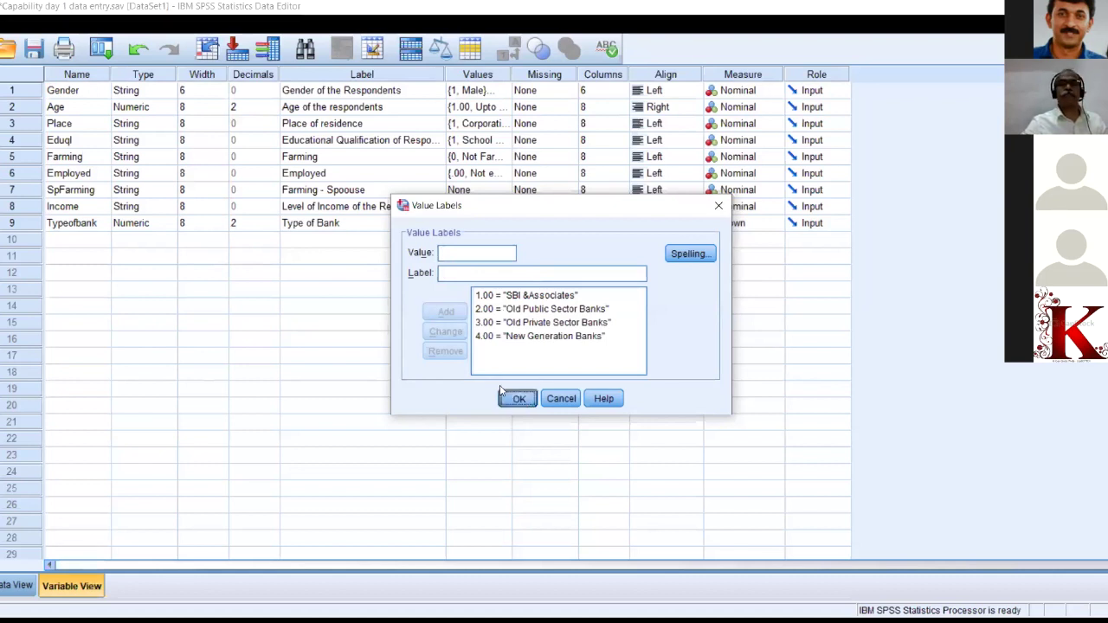
click(774, 229)
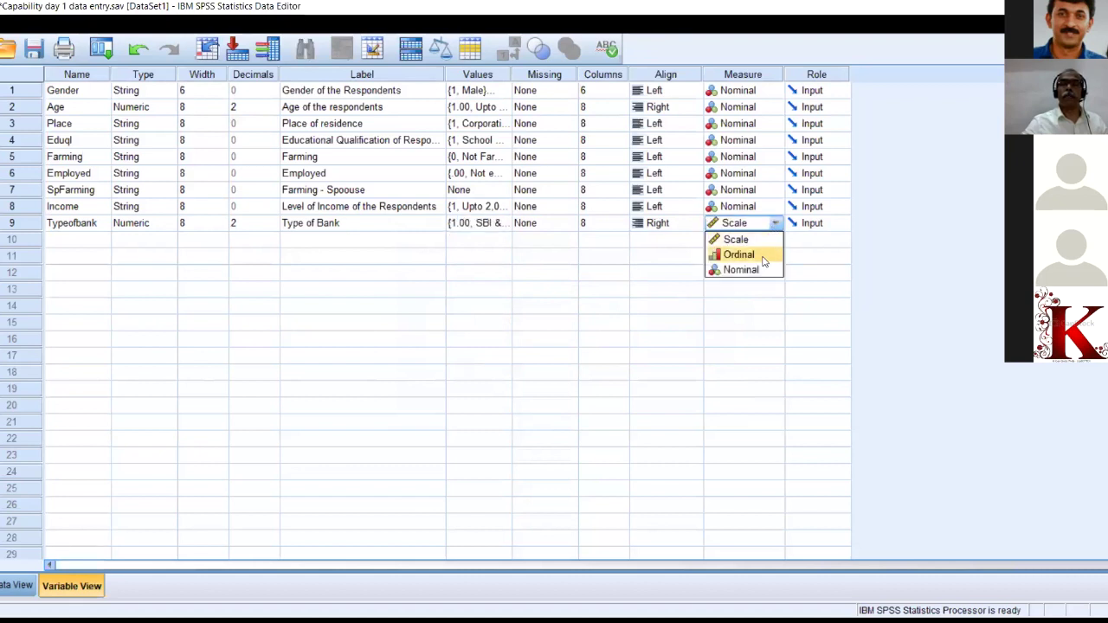
click(763, 270)
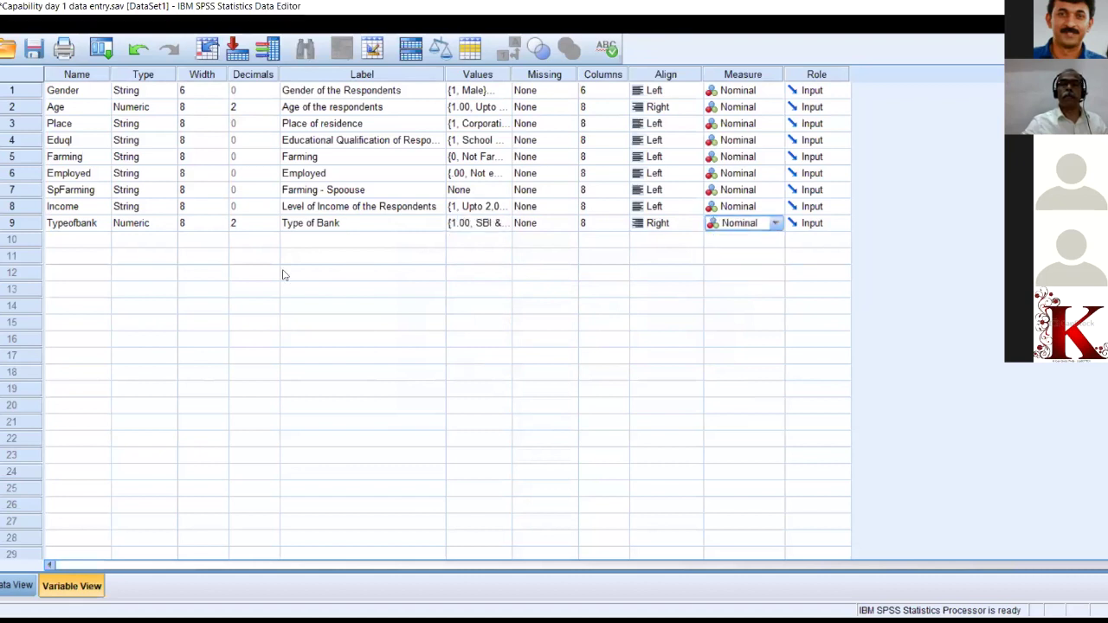
Create a tenth variable named "Longivity" and give it the label "Length of Relationship".
click(56, 244)
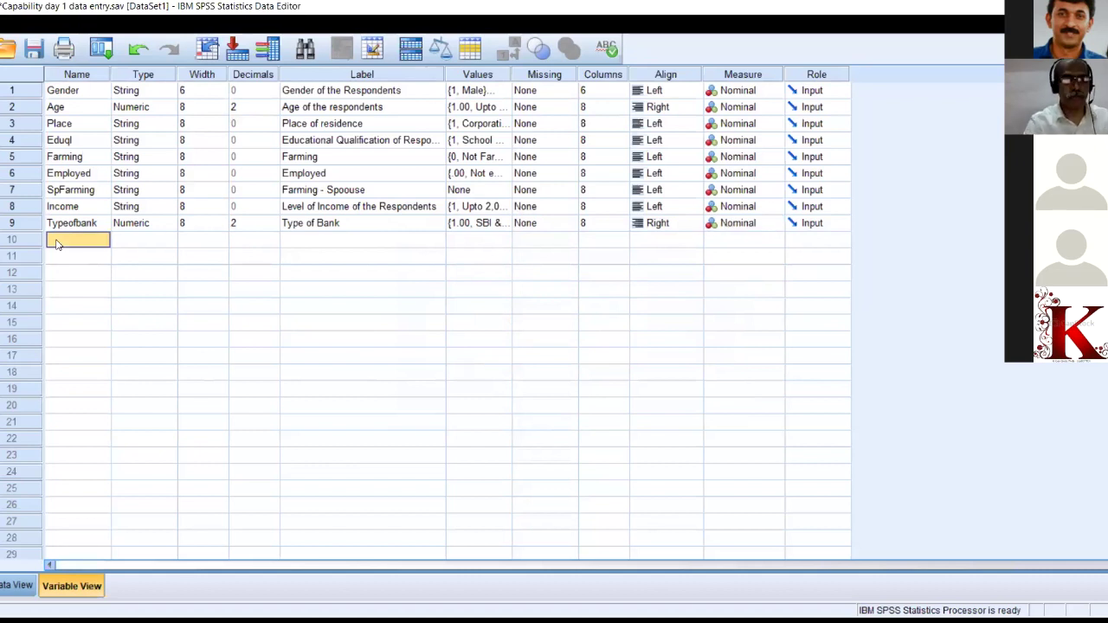
text(Lo)
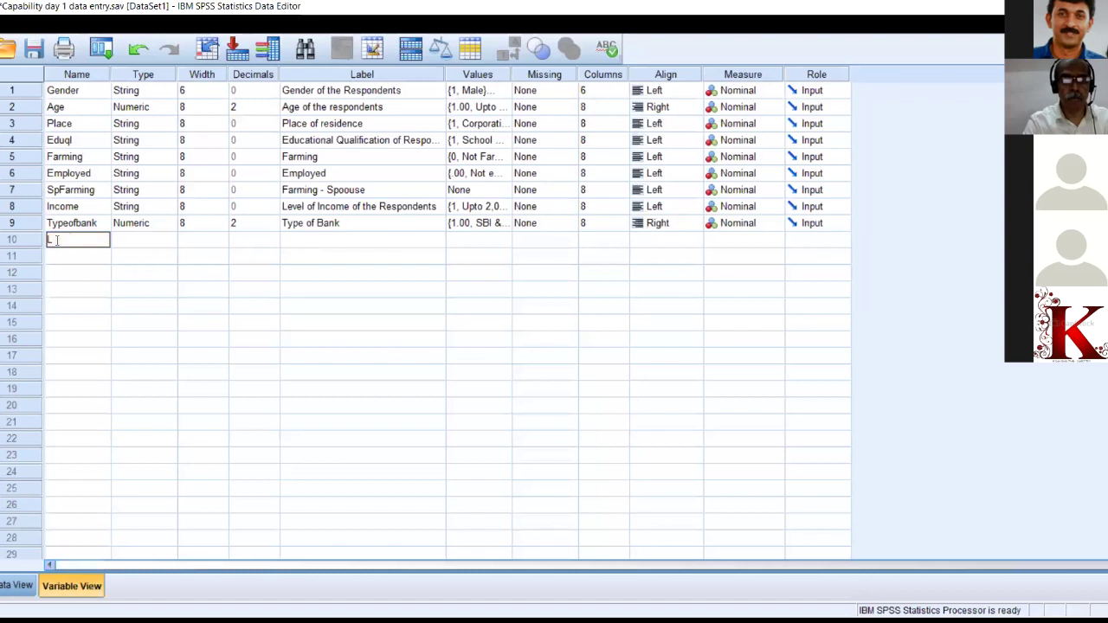
text(ngiv)
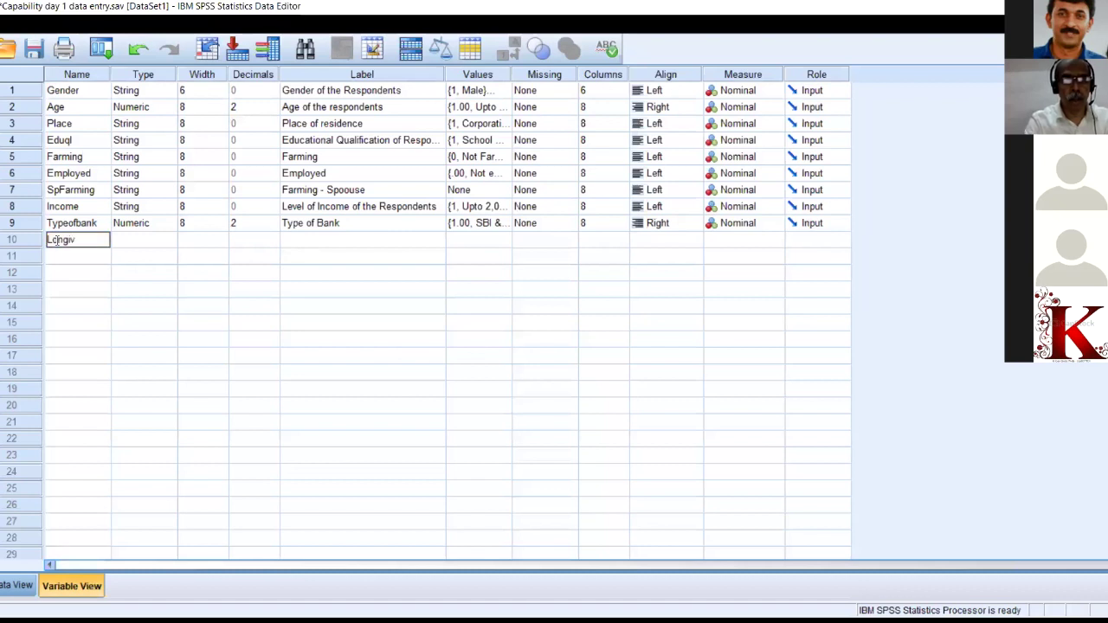
text(ity)
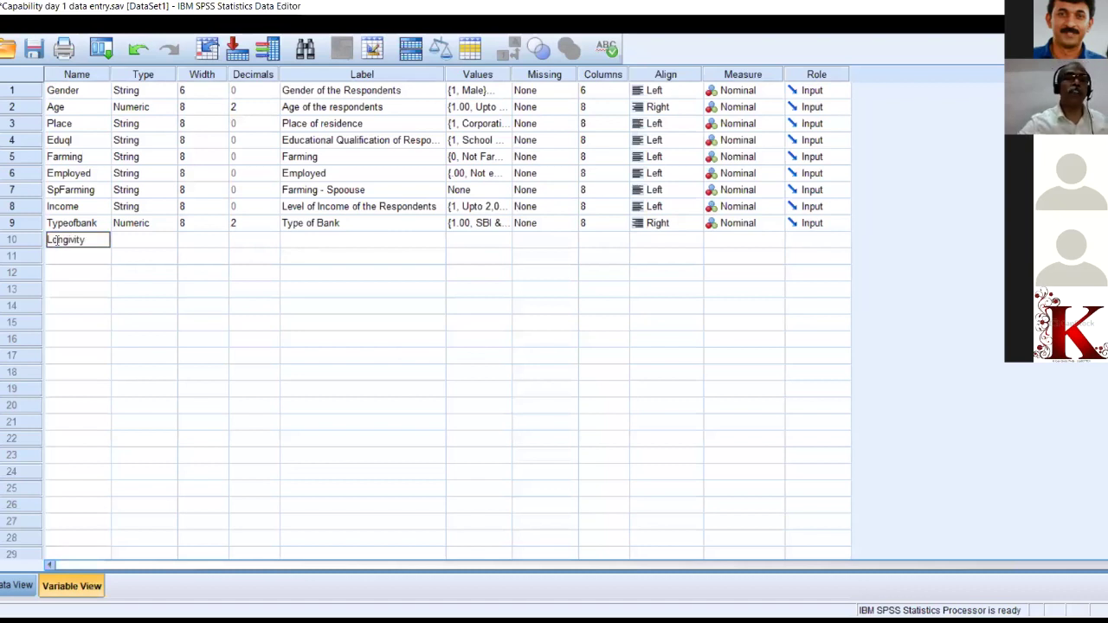
click(297, 247)
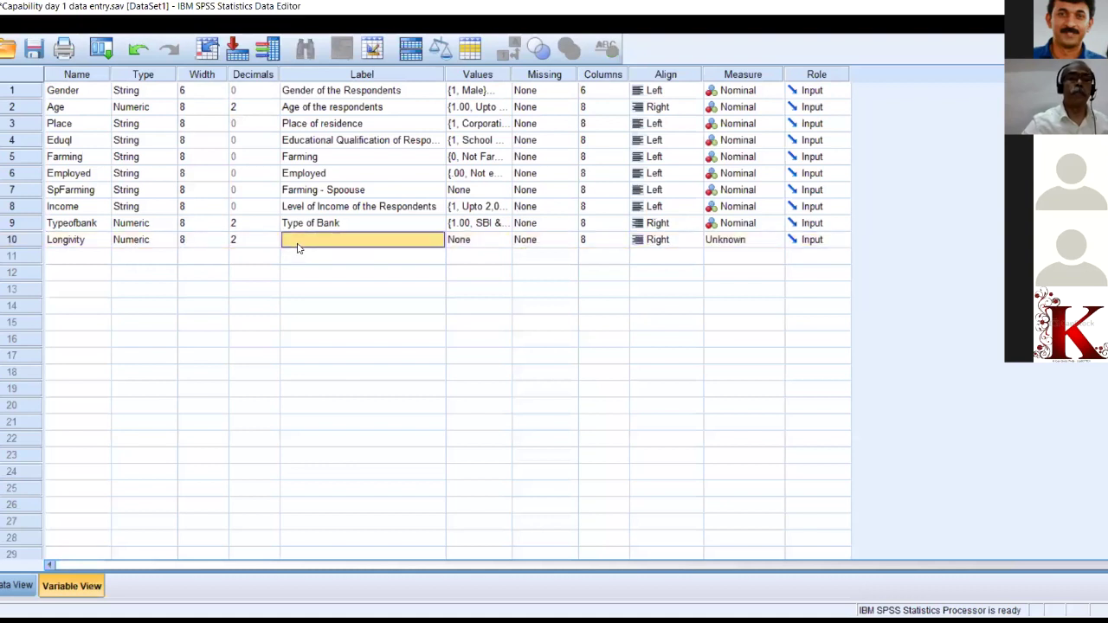
text(Length of Relationship)
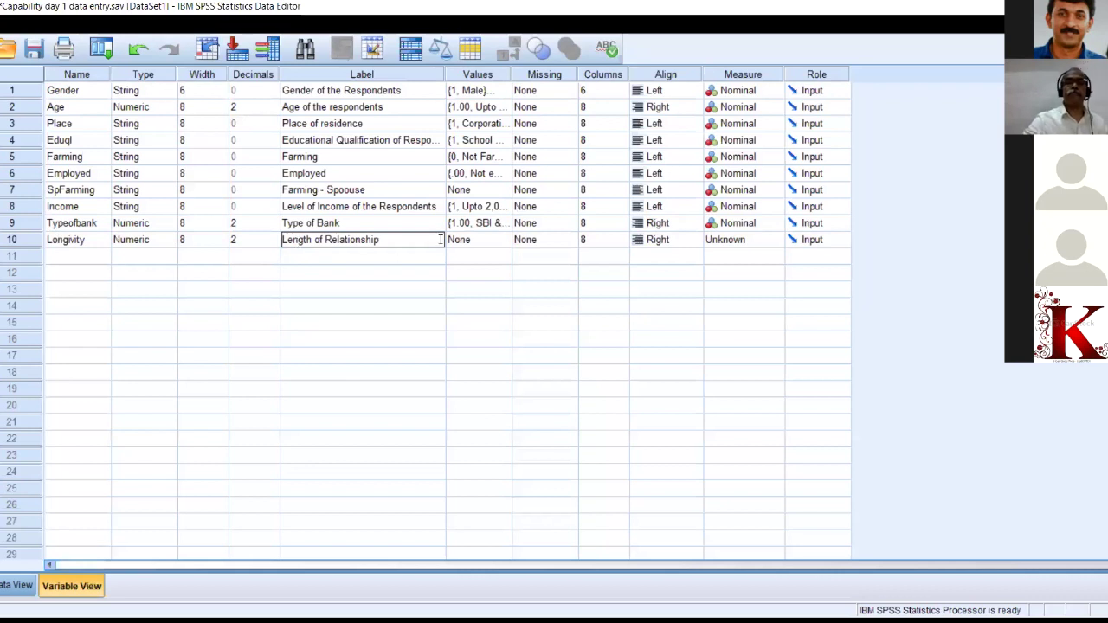
Add a value label to the Longivity variable coding 1 as "Upto 3 years".
click(504, 242)
click(505, 241)
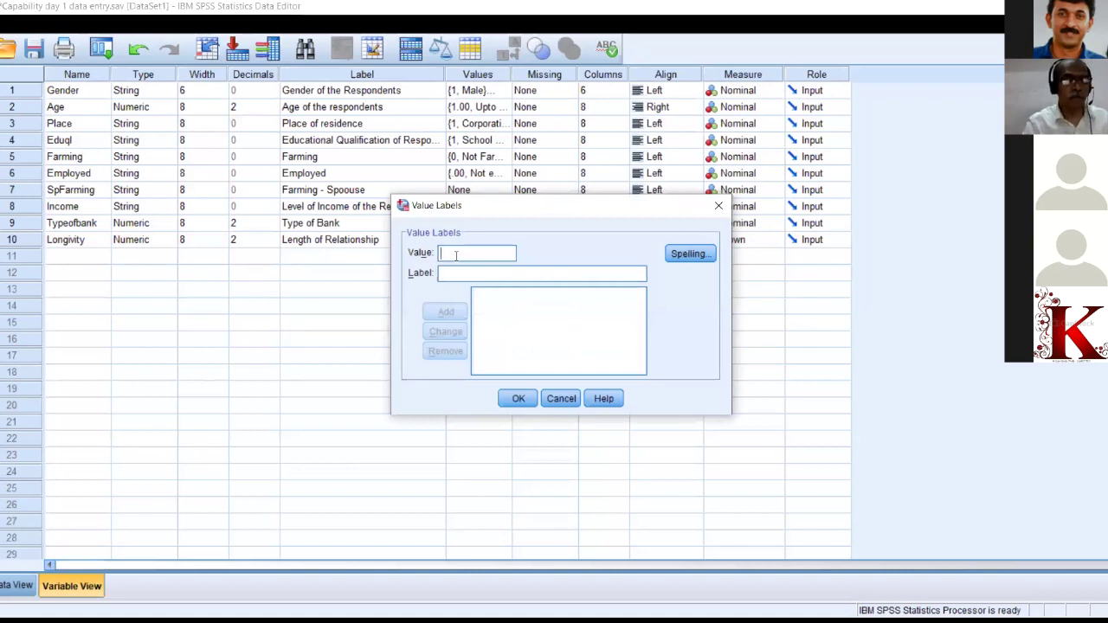
text(1)
click(452, 273)
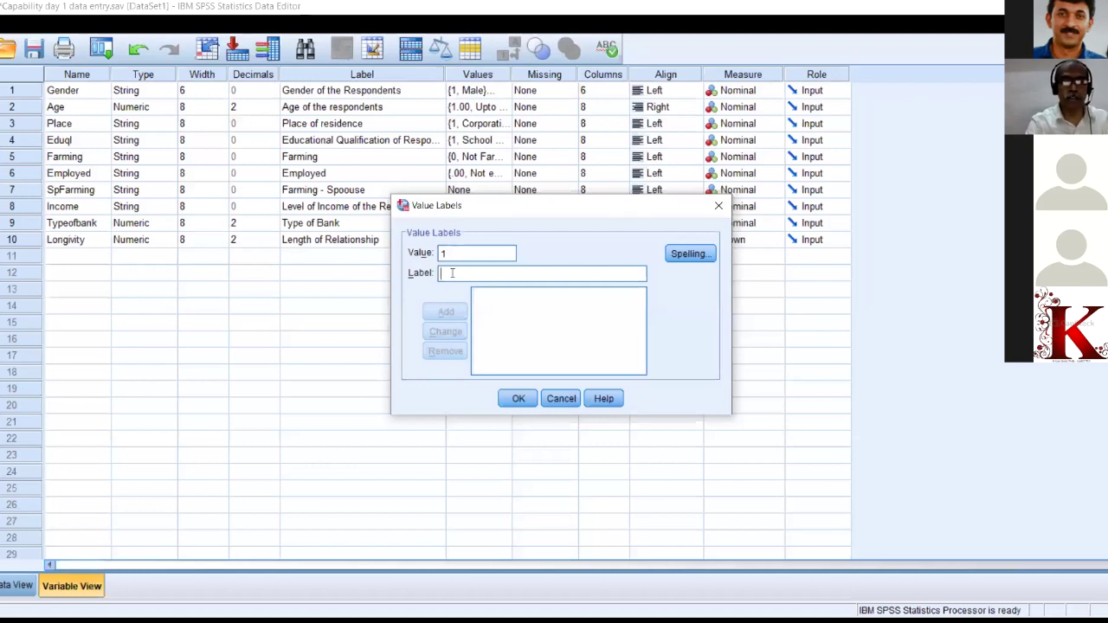
text(Upto 3 years)
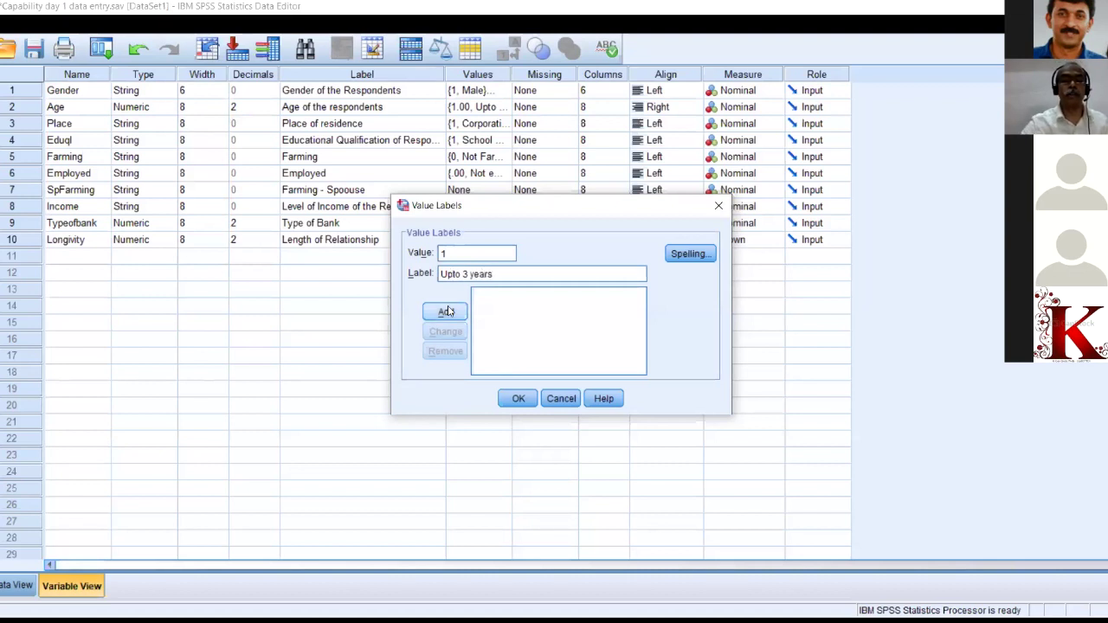
click(447, 311)
Add the Length of Relationship value label coding 2 as "3 to 5 years".
text(2)
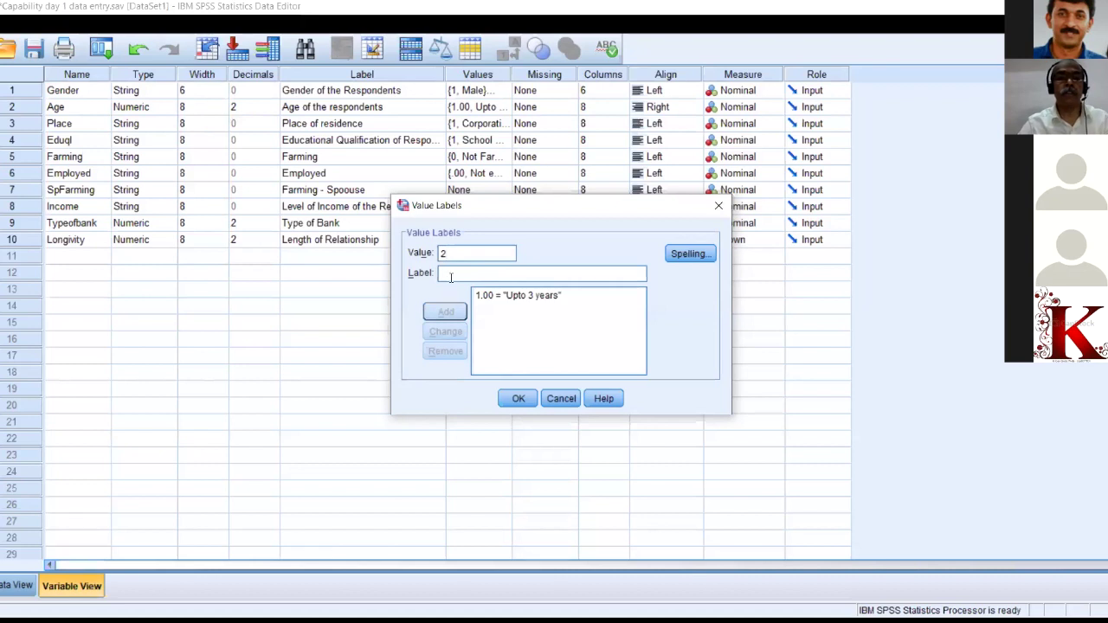
click(451, 275)
text(3)
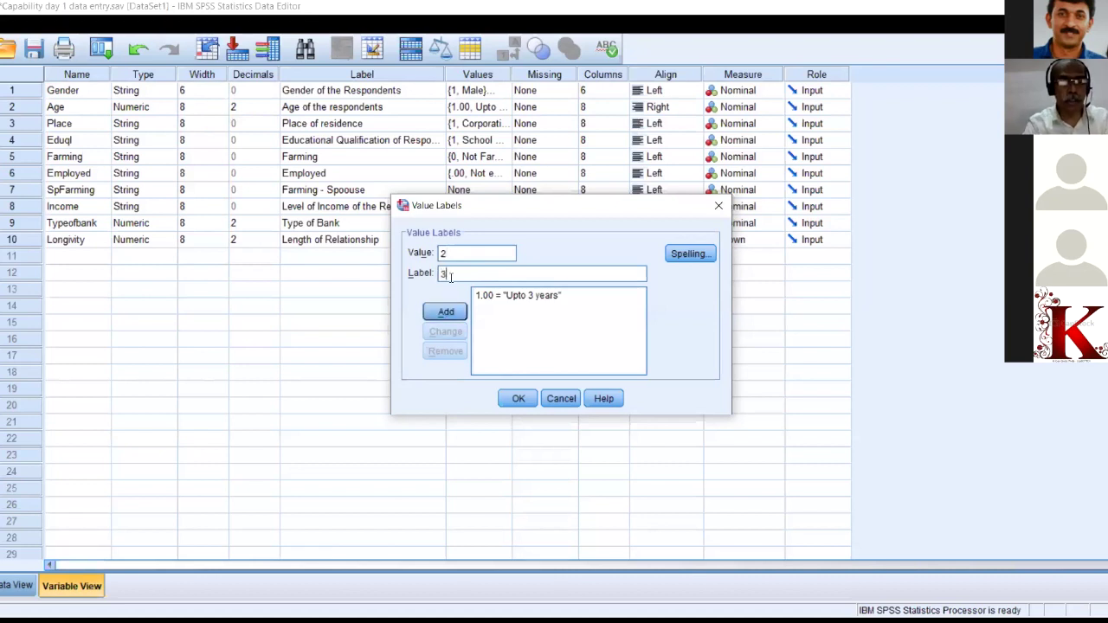
text( to 5 years)
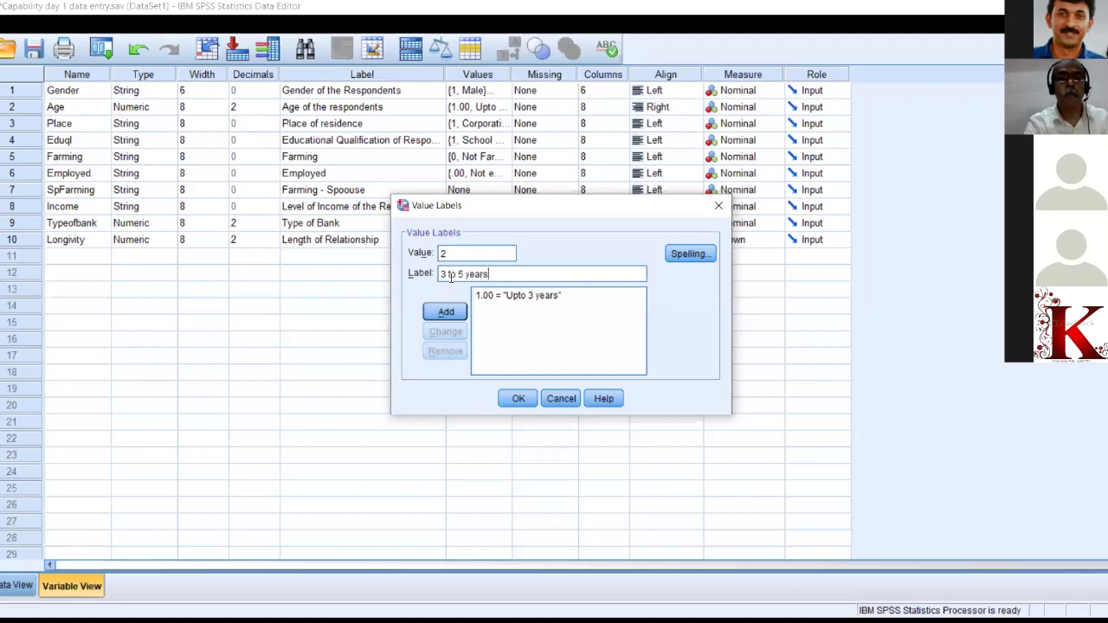
click(457, 315)
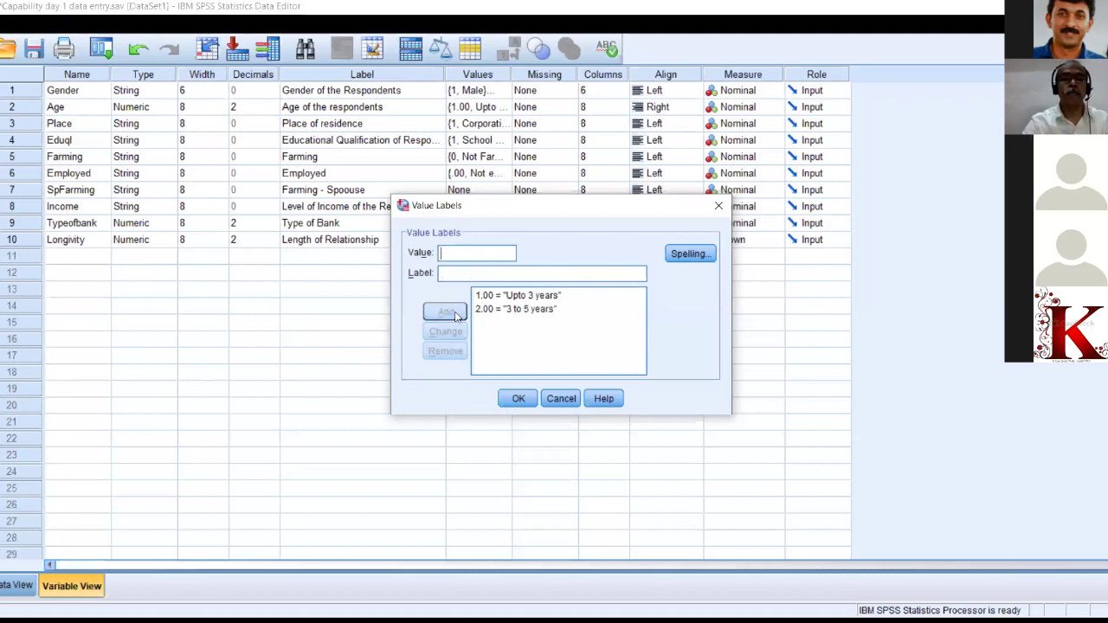
Add the Length of Relationship value label coding 3 as "5 to 10 years".
text(3)
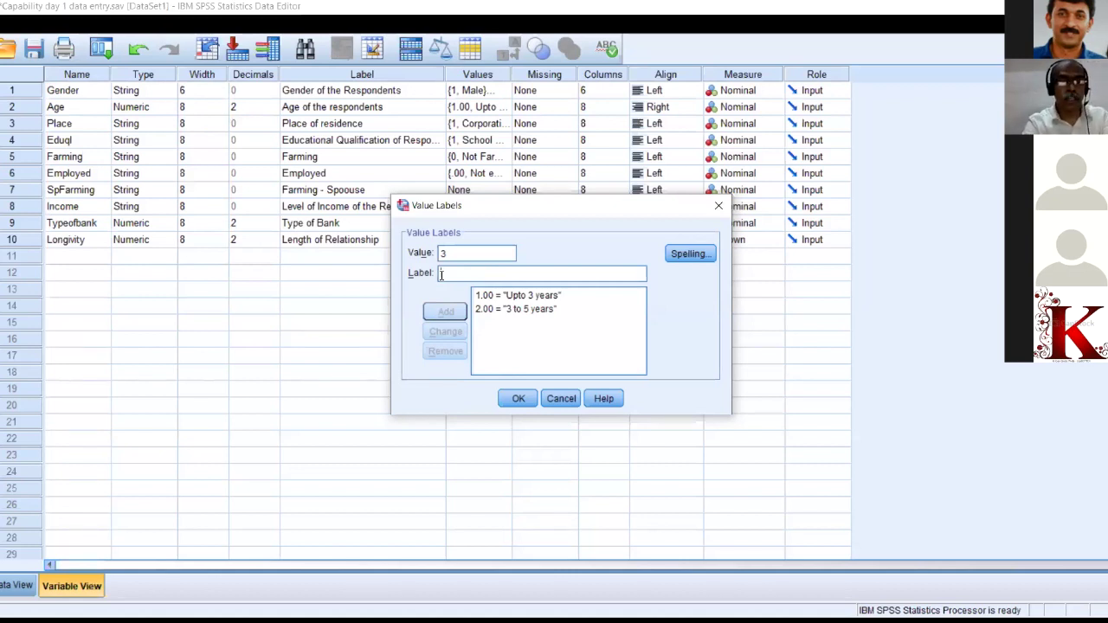
text(3 to)
text( 10 y)
text(ears)
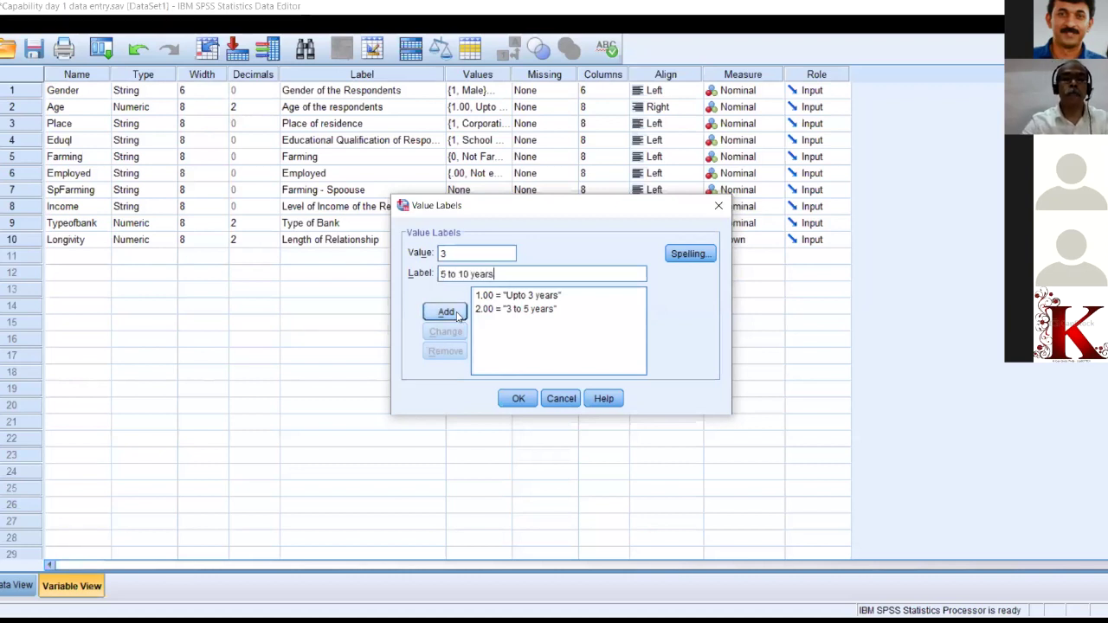
click(457, 313)
Add the Length of Relationship value label coding 4 as "More than 10 years".
text(4)
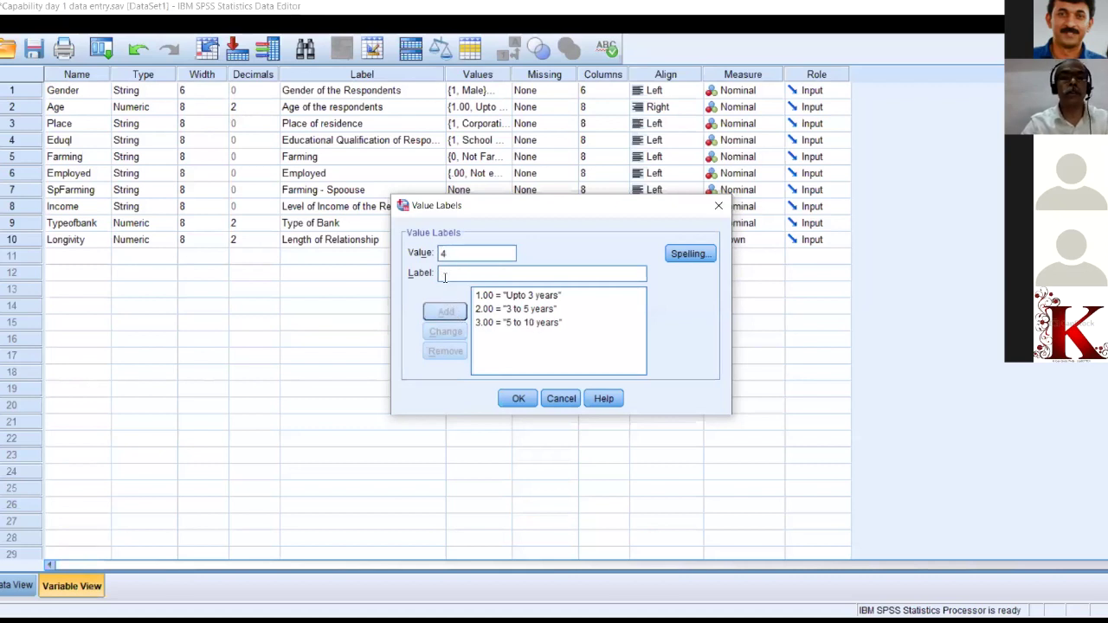
click(444, 275)
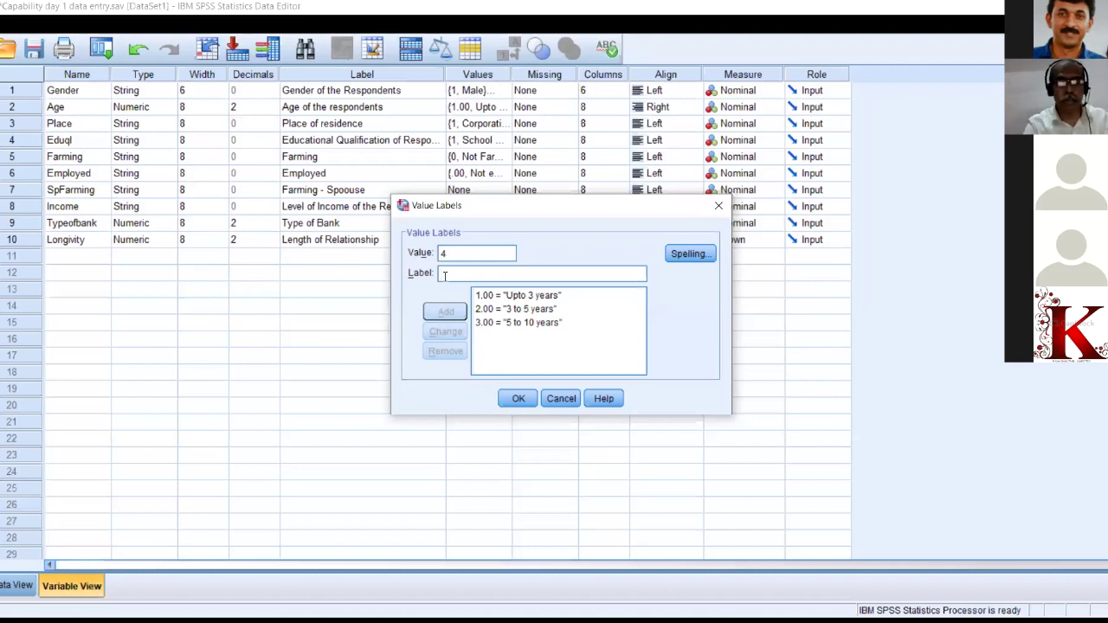
text(More th)
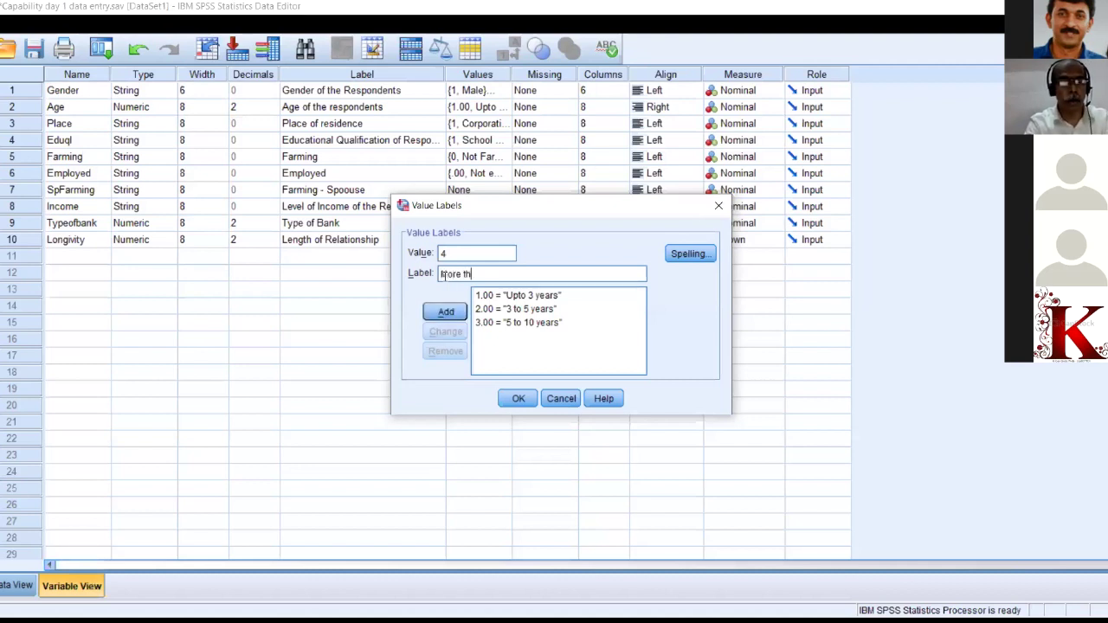
text(an 10)
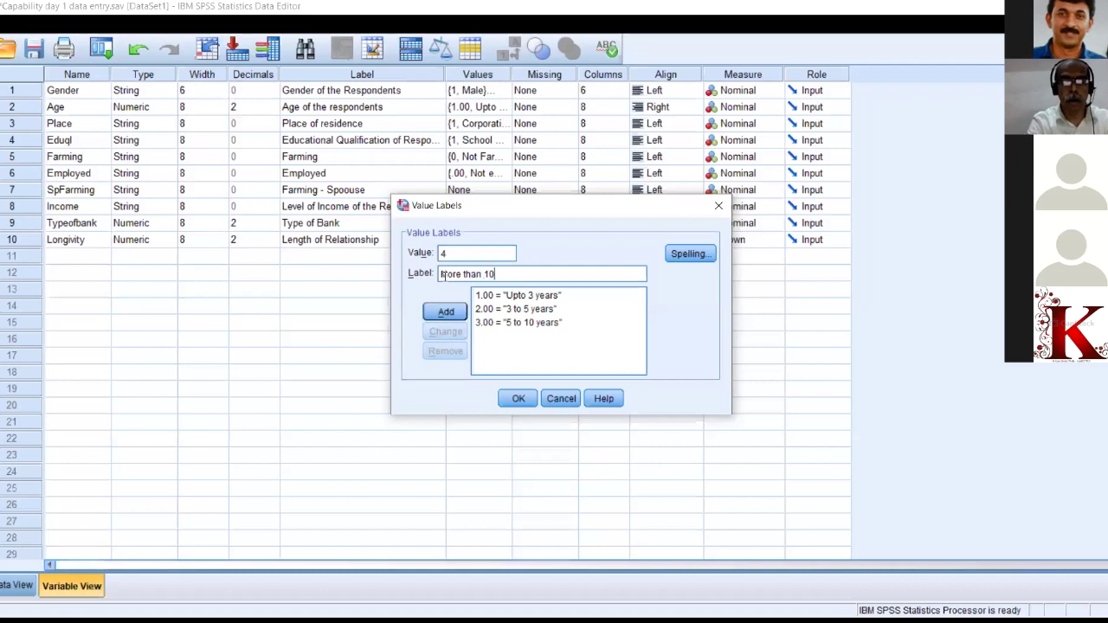
text( years)
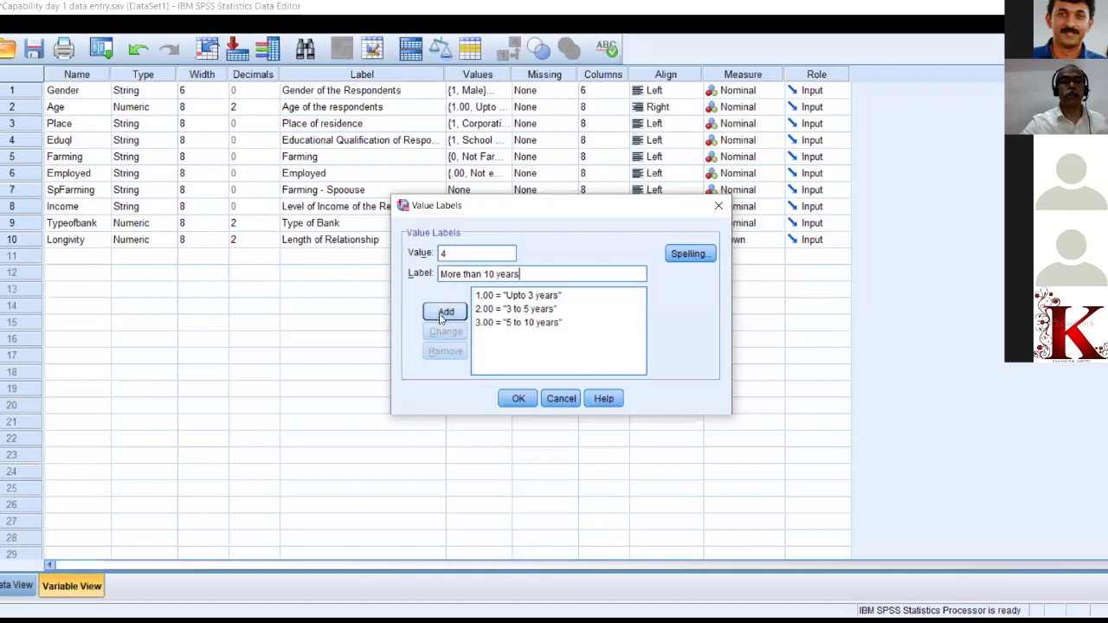
click(440, 313)
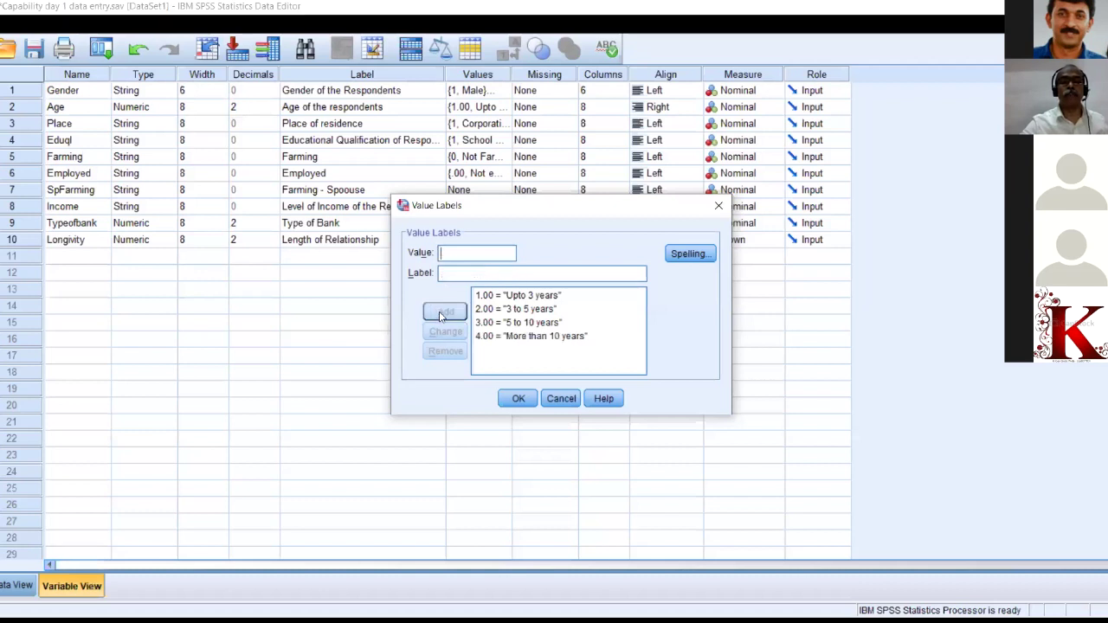
Apply the value labels to Longivity and set the variable's measure to Nominal.
click(519, 399)
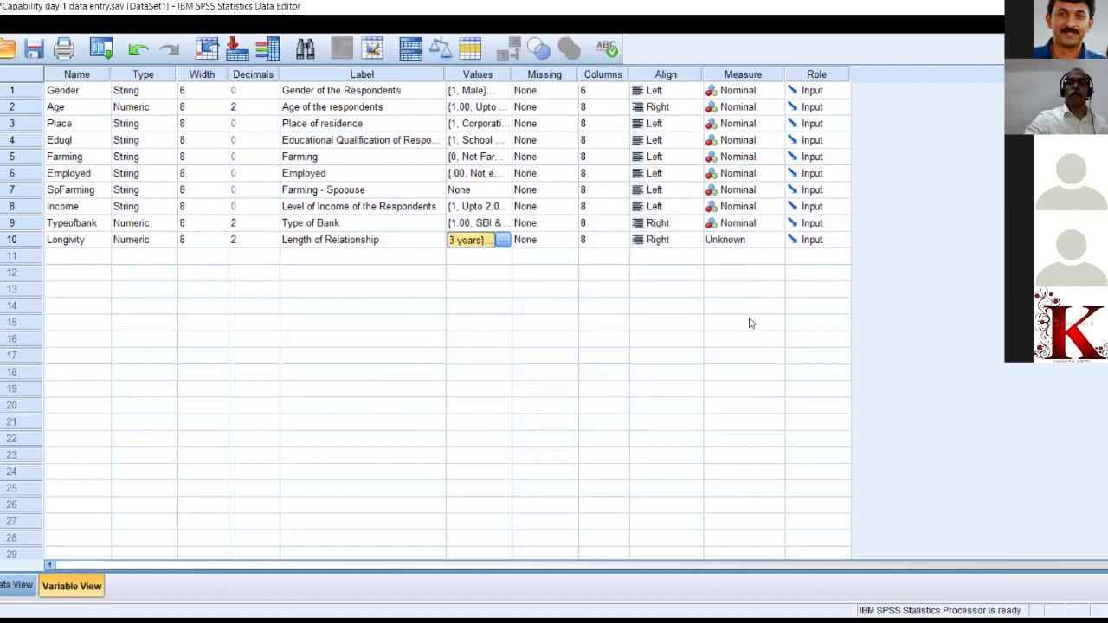
click(775, 241)
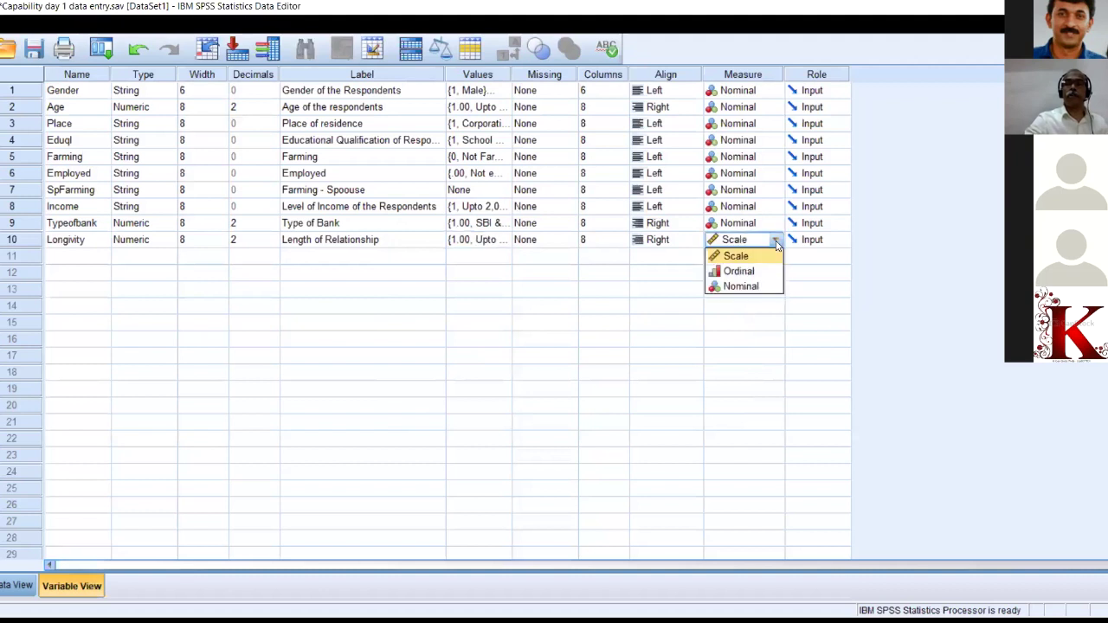
click(760, 287)
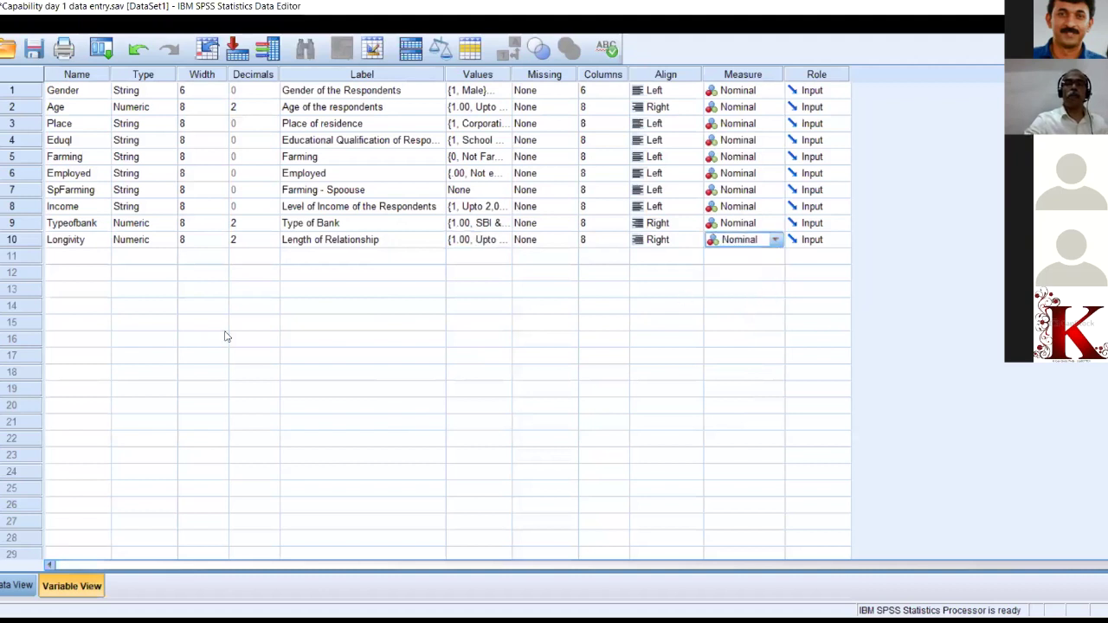
Try to create an eleventh variable named "SBa/c".
click(72, 257)
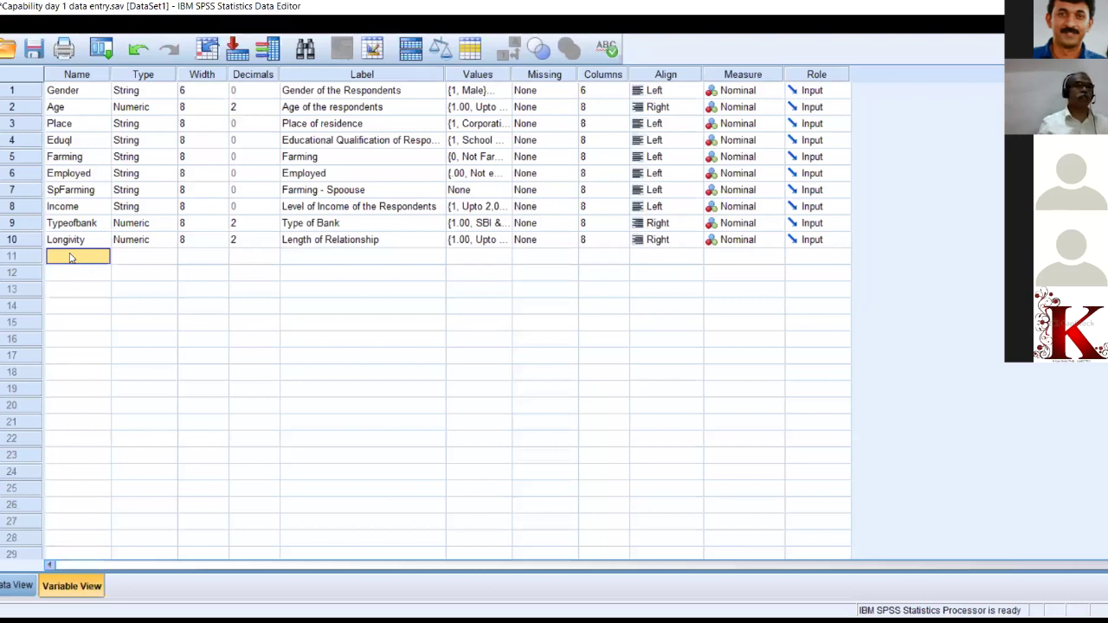
text(SB)
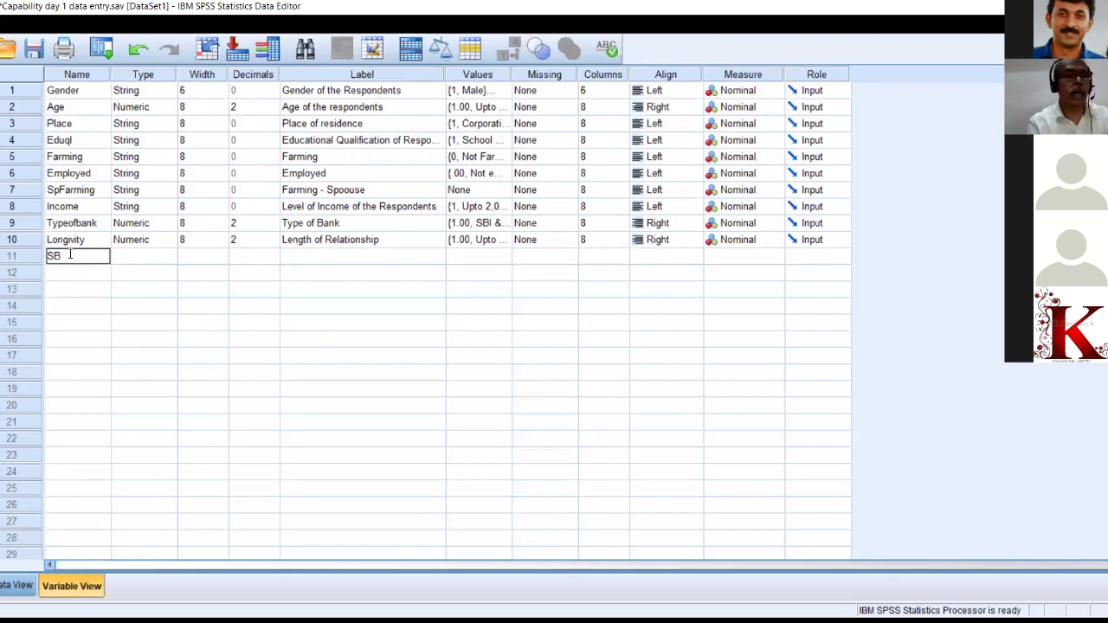
text(a)
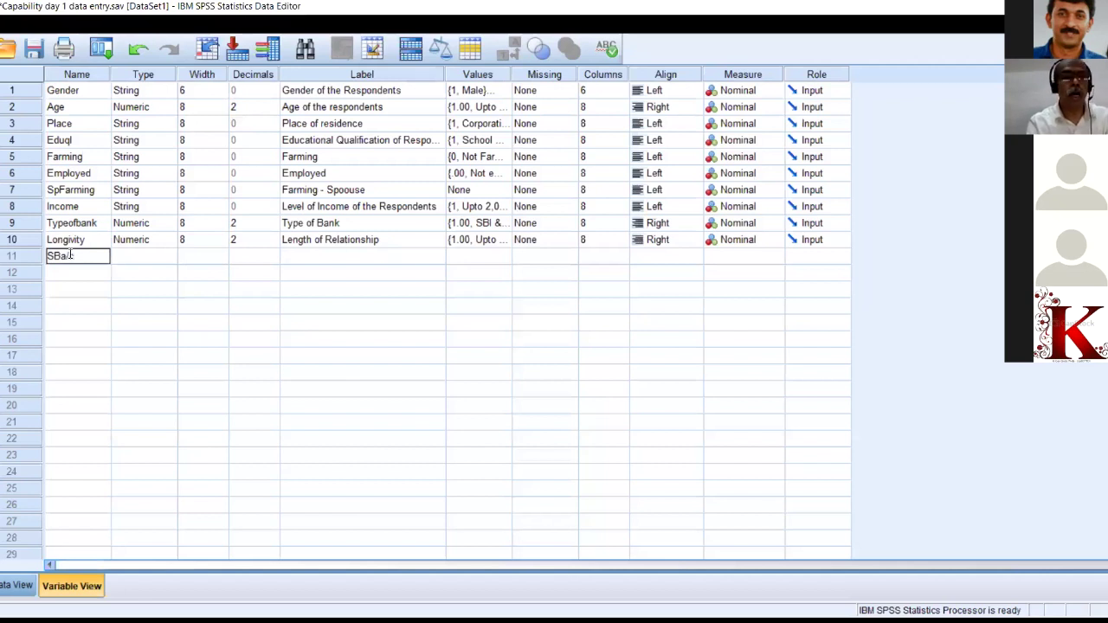
text(/c)
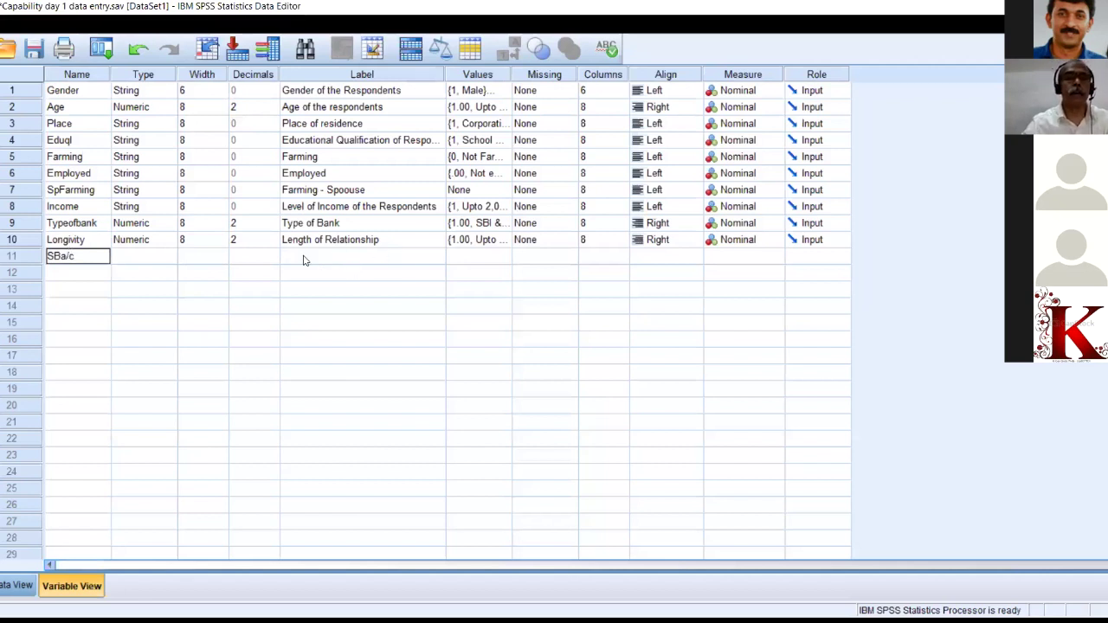
key(Return)
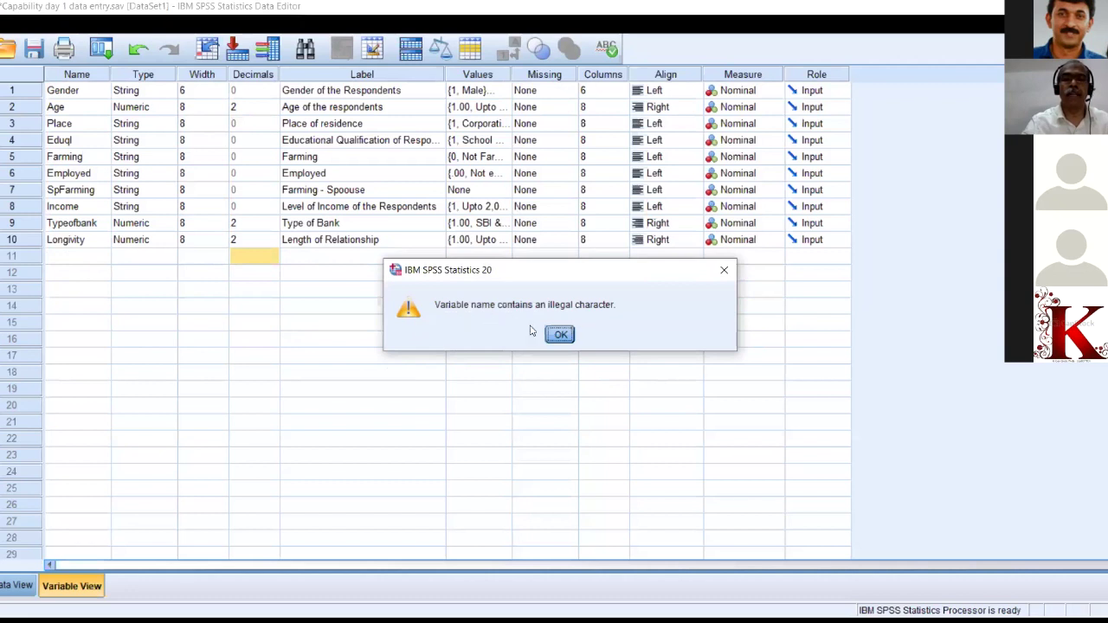
click(561, 336)
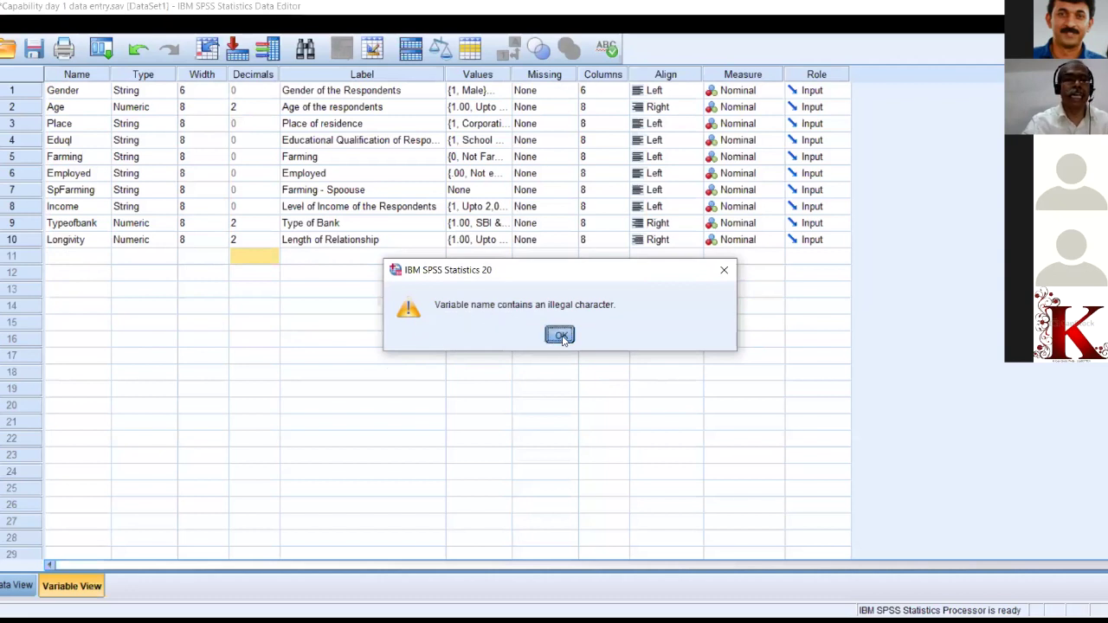
Create an eleventh variable named "SB" and give it the label "SB Account".
click(68, 258)
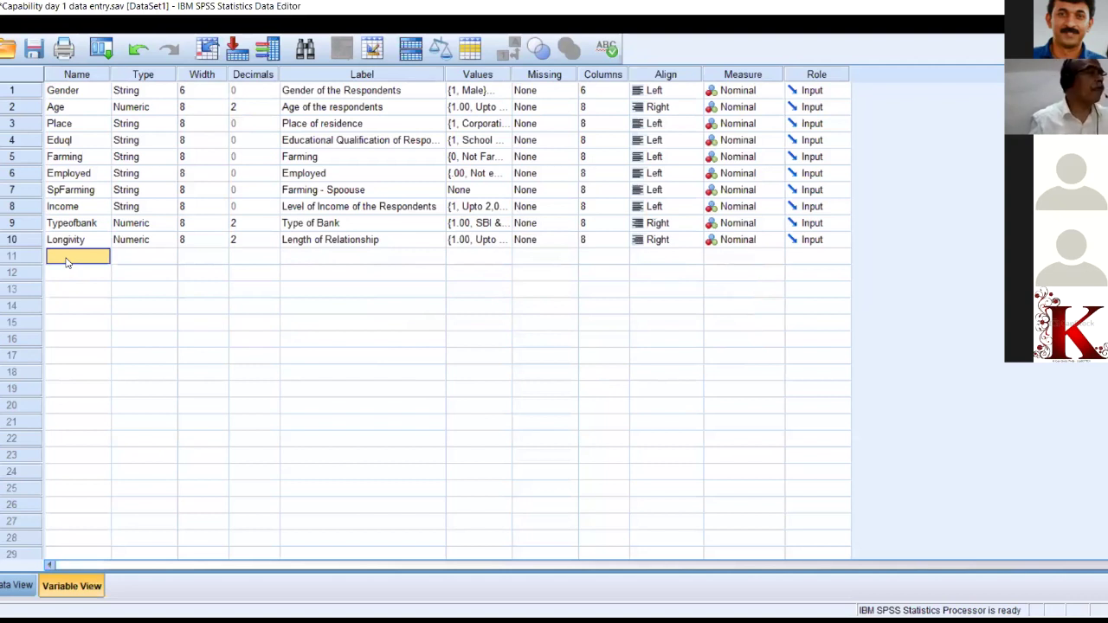
text(SB)
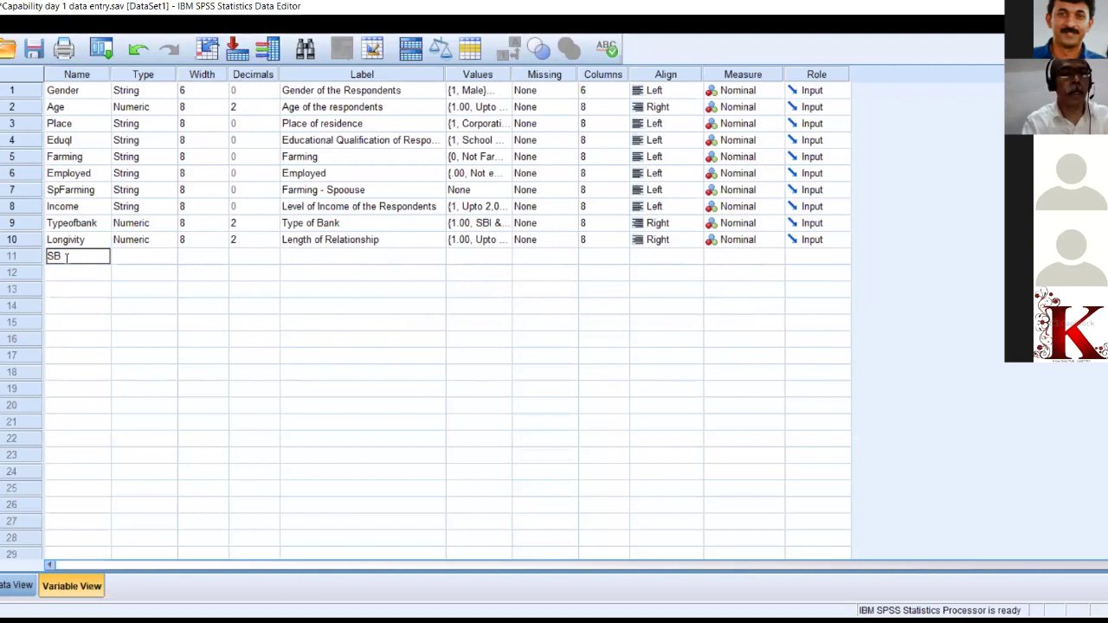
click(334, 259)
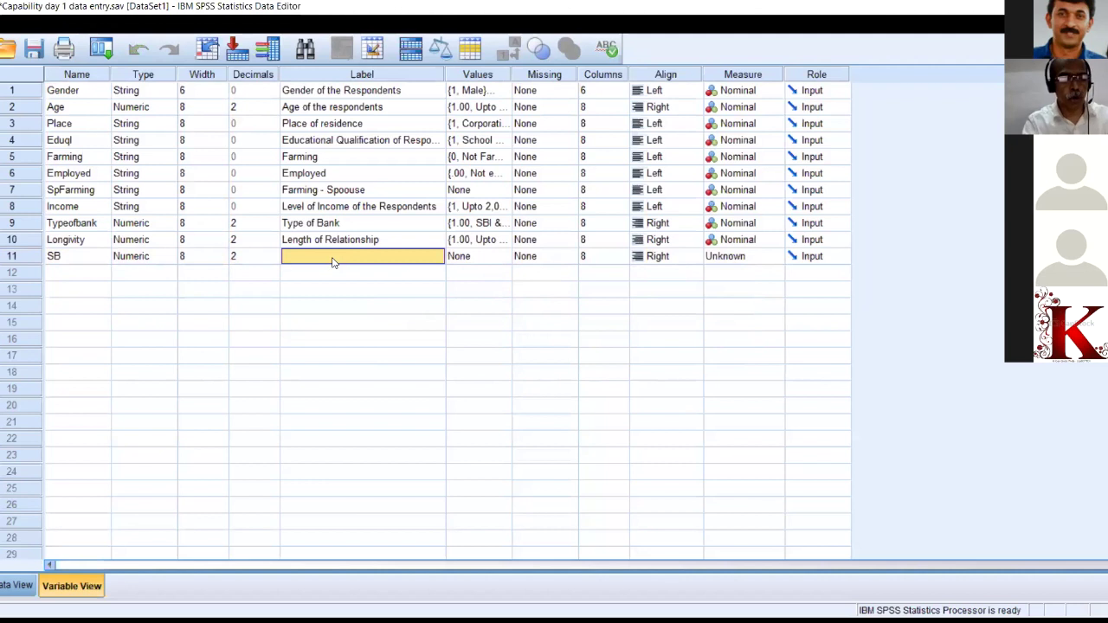
text(SB Account)
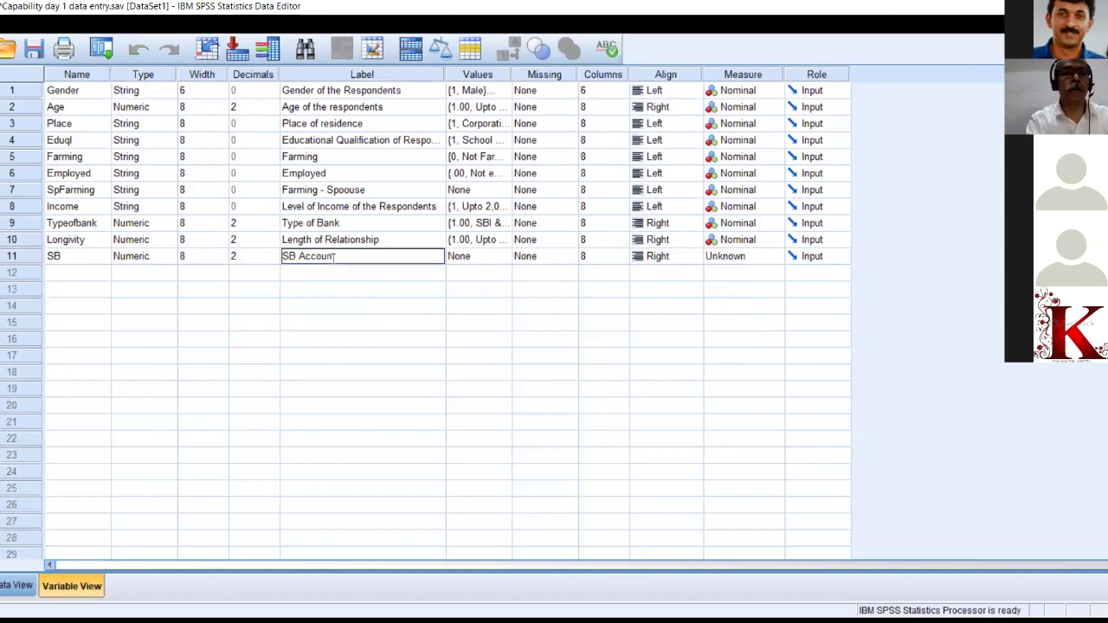
Add an SB Account value label coding 1 as "Have SB account with PB".
click(512, 258)
click(506, 256)
click(474, 252)
text(1)
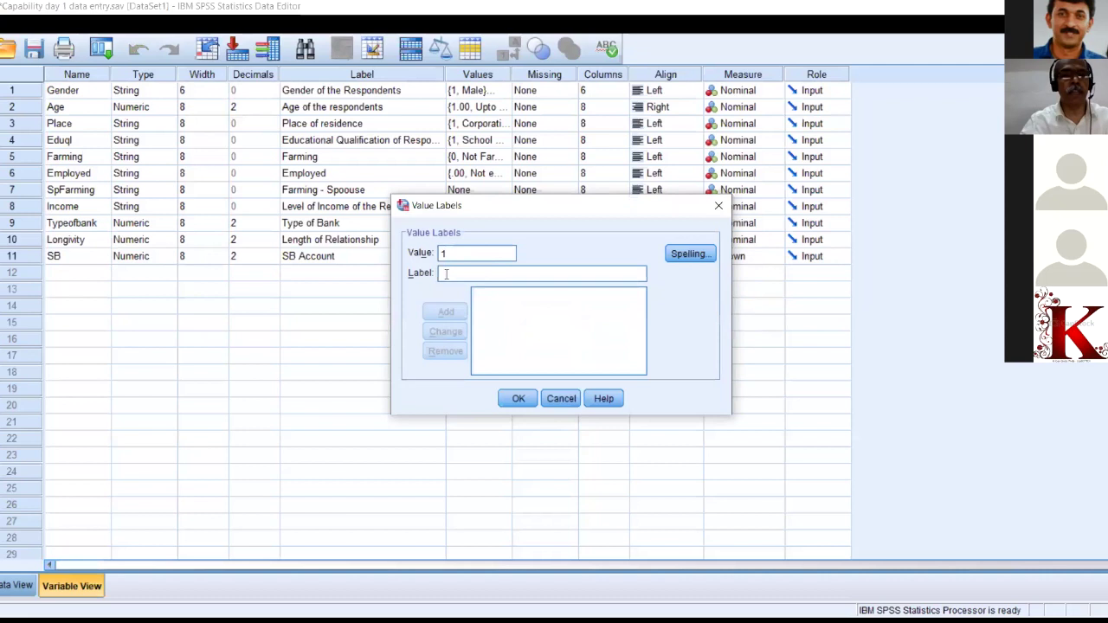
click(446, 273)
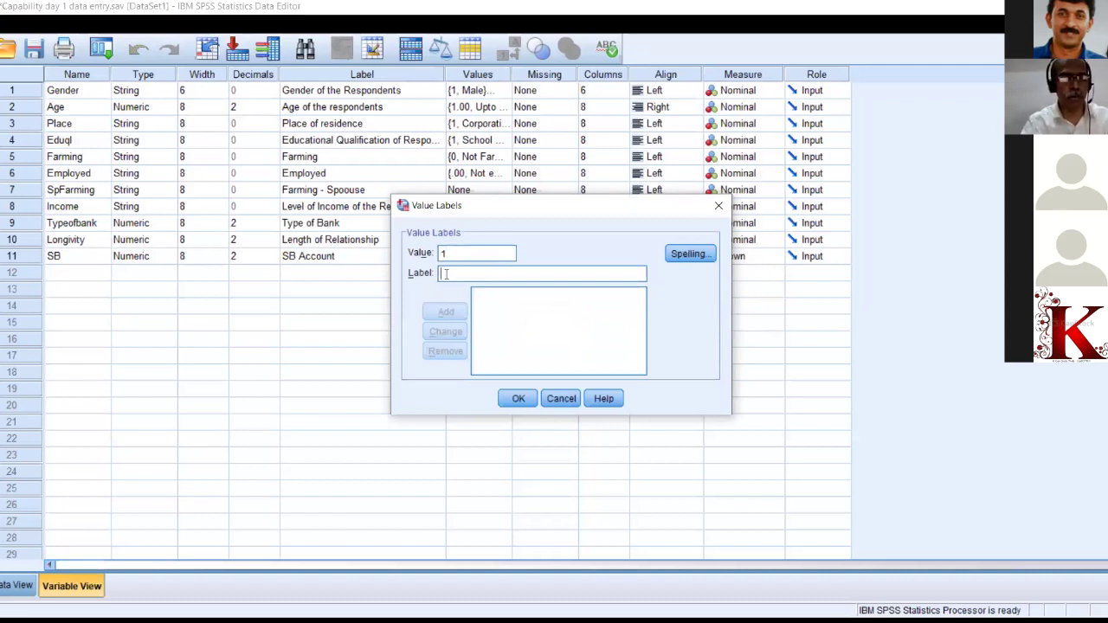
text(Have SB account with PB)
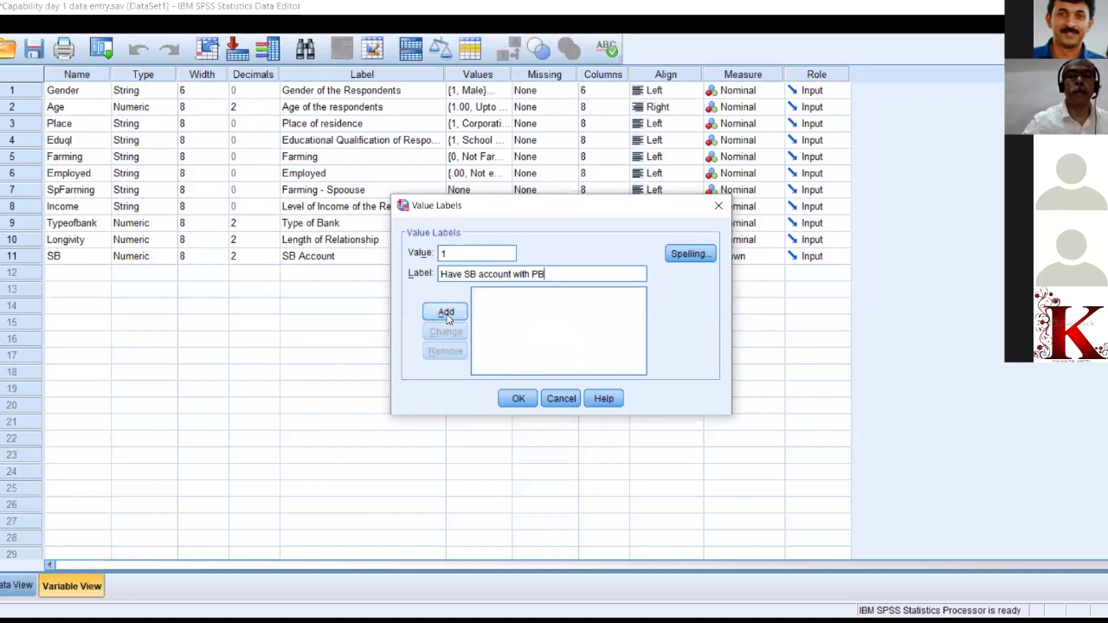
click(446, 313)
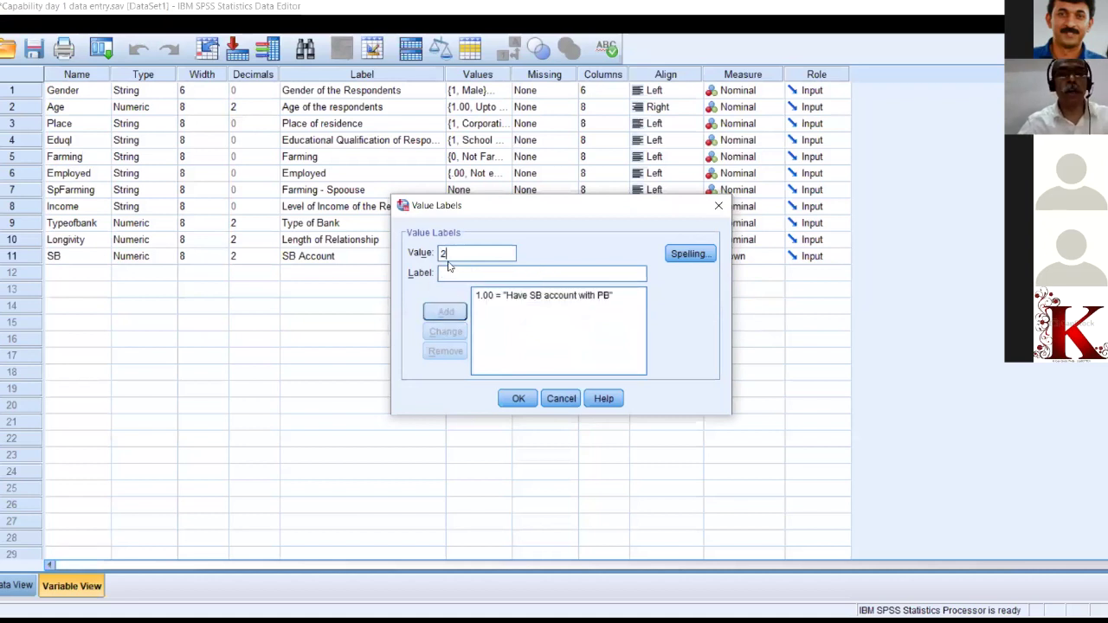
Add an SB Account value label coding 0 as "No SB with PB".
text(0)
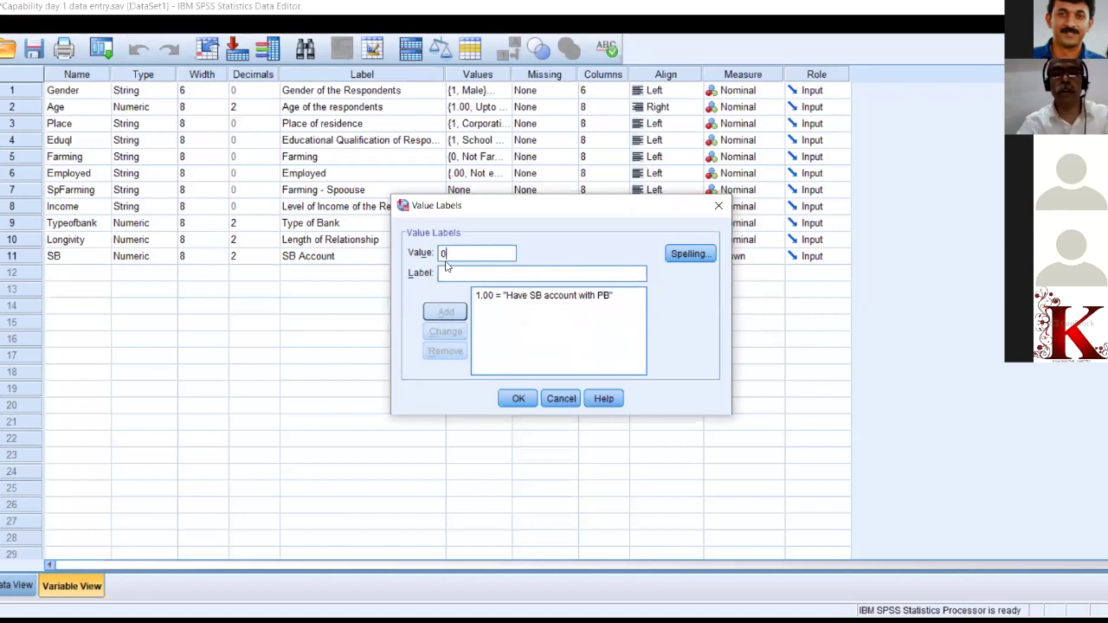
click(441, 275)
text(N)
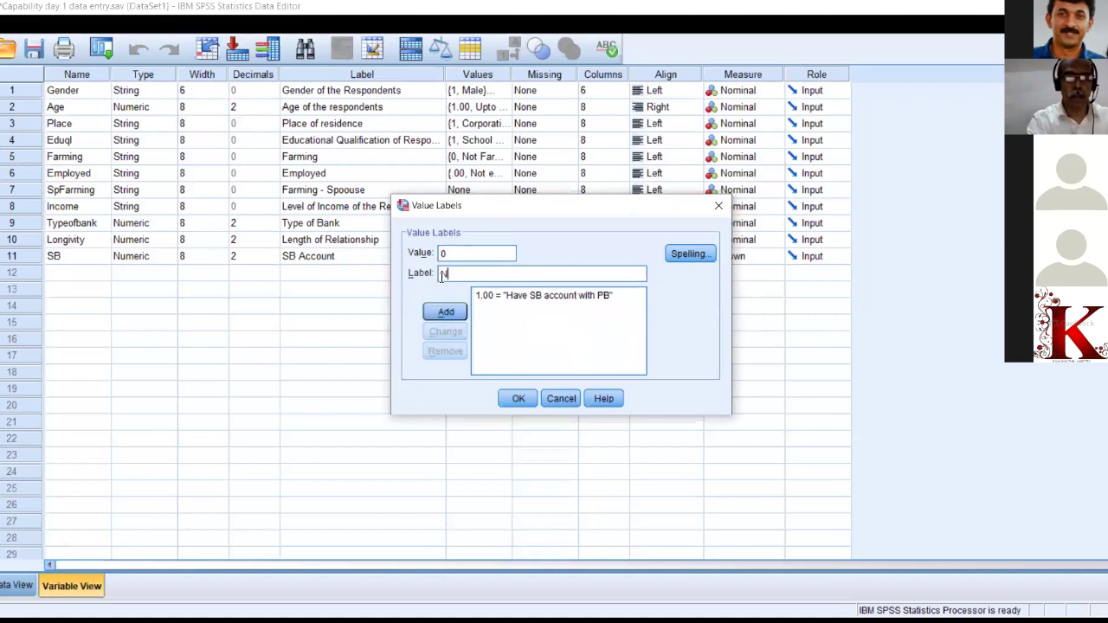
text(o )
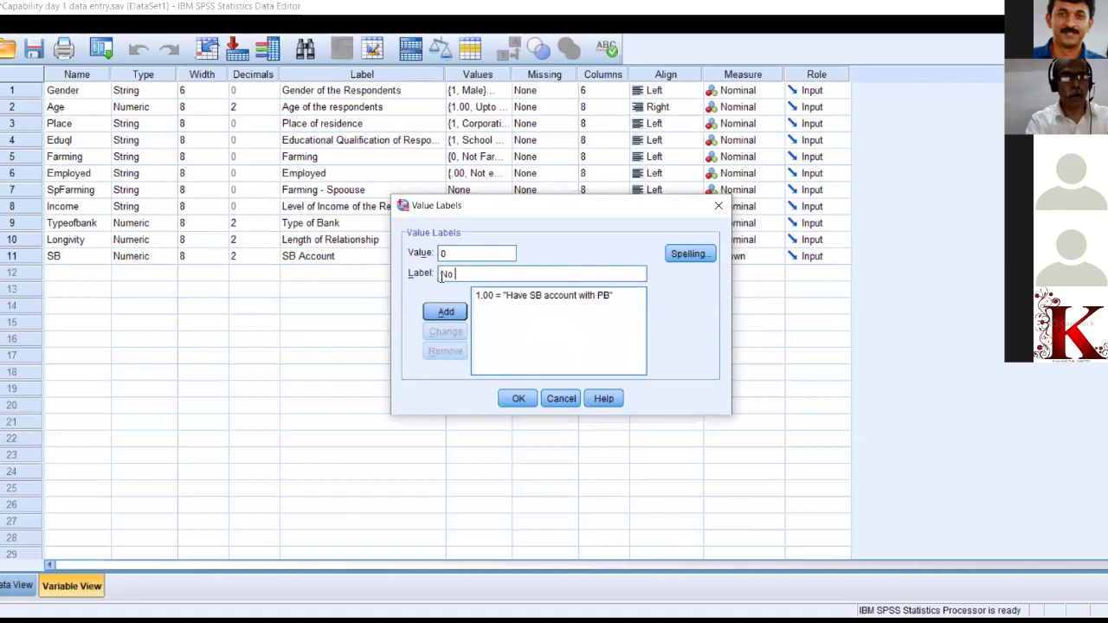
text(SB wi)
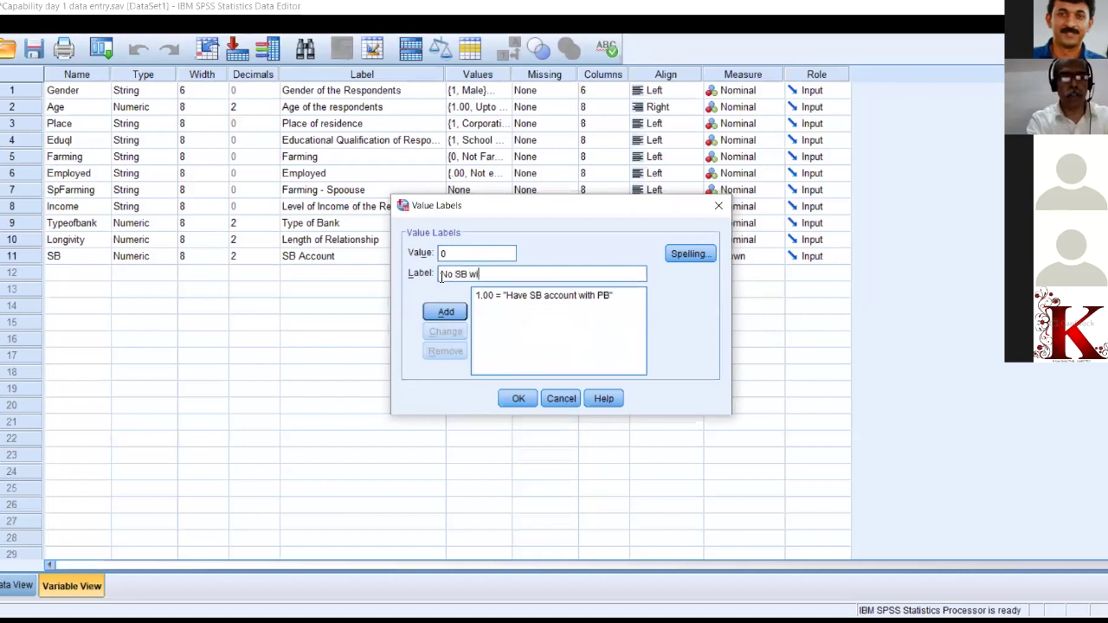
text(th PB)
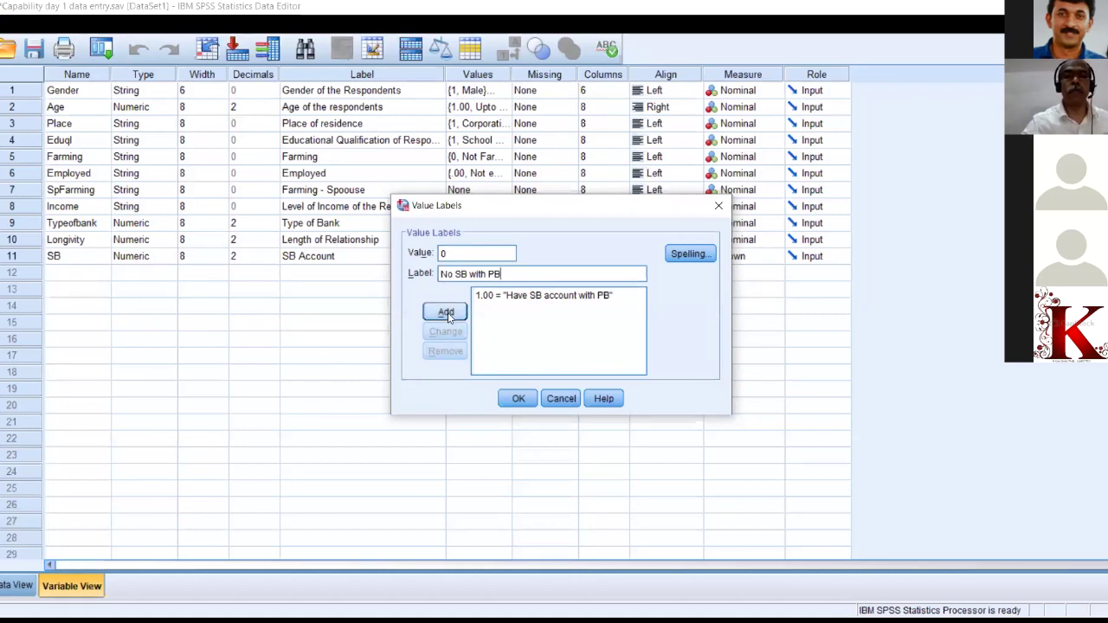
click(447, 317)
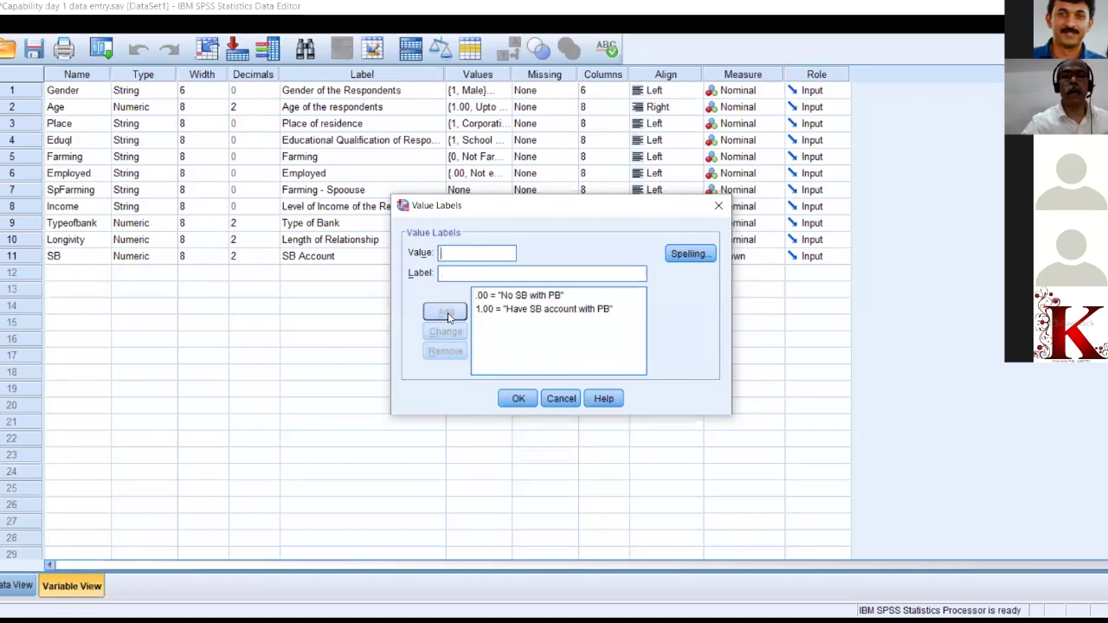
Apply the value labels to SB and set the variable's measure to Nominal.
click(515, 399)
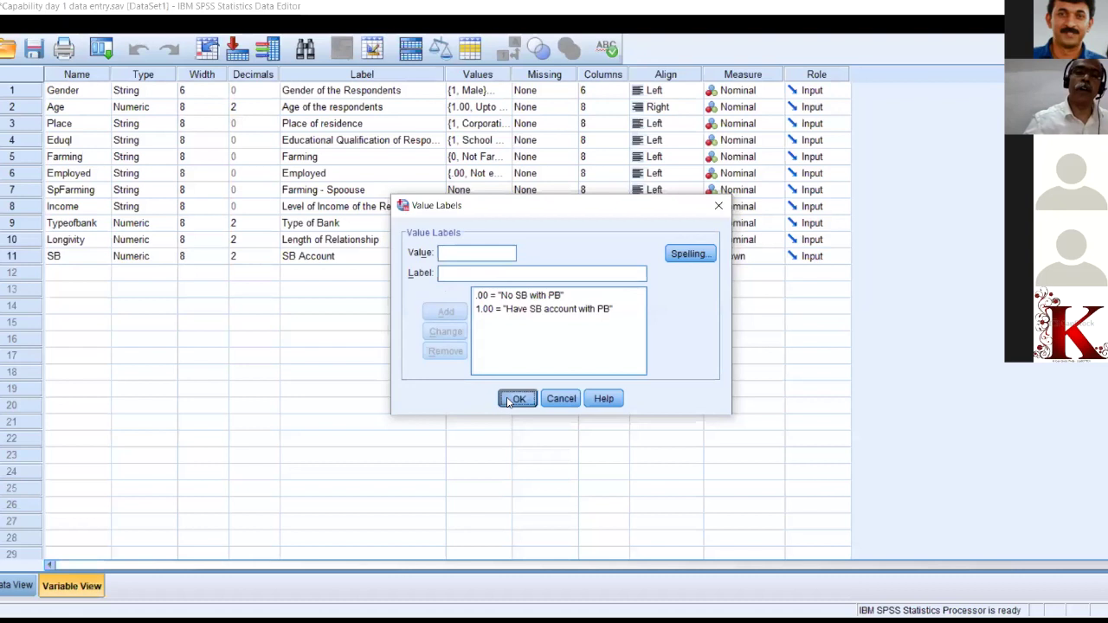
click(775, 257)
click(740, 303)
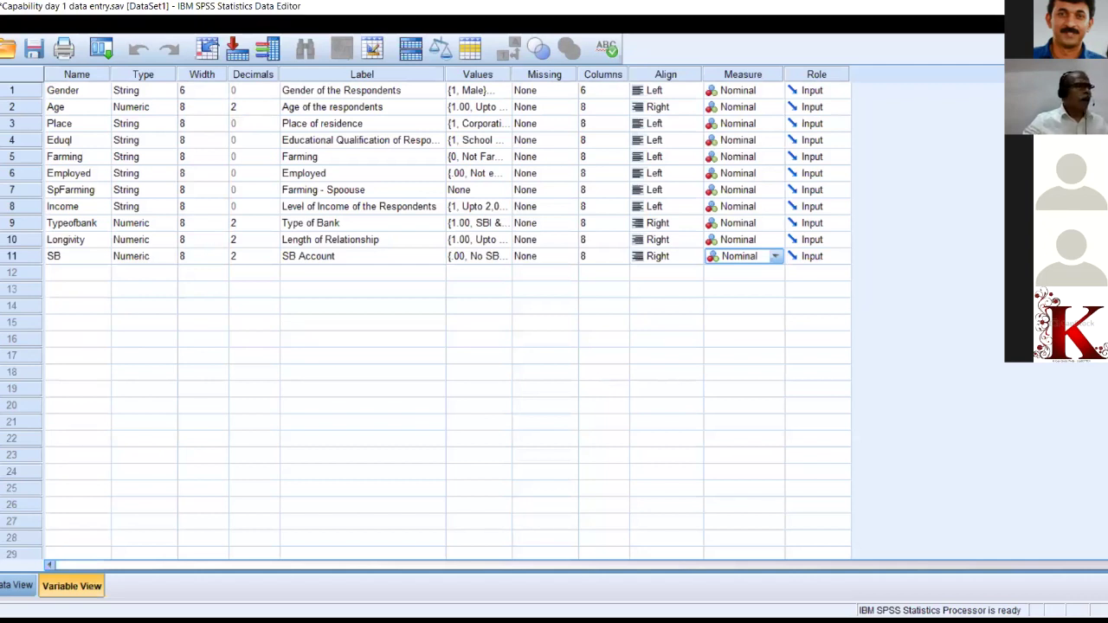
Select the empty name cell in row 12 for a twelfth variable.
scroll(432, 320, down, 2)
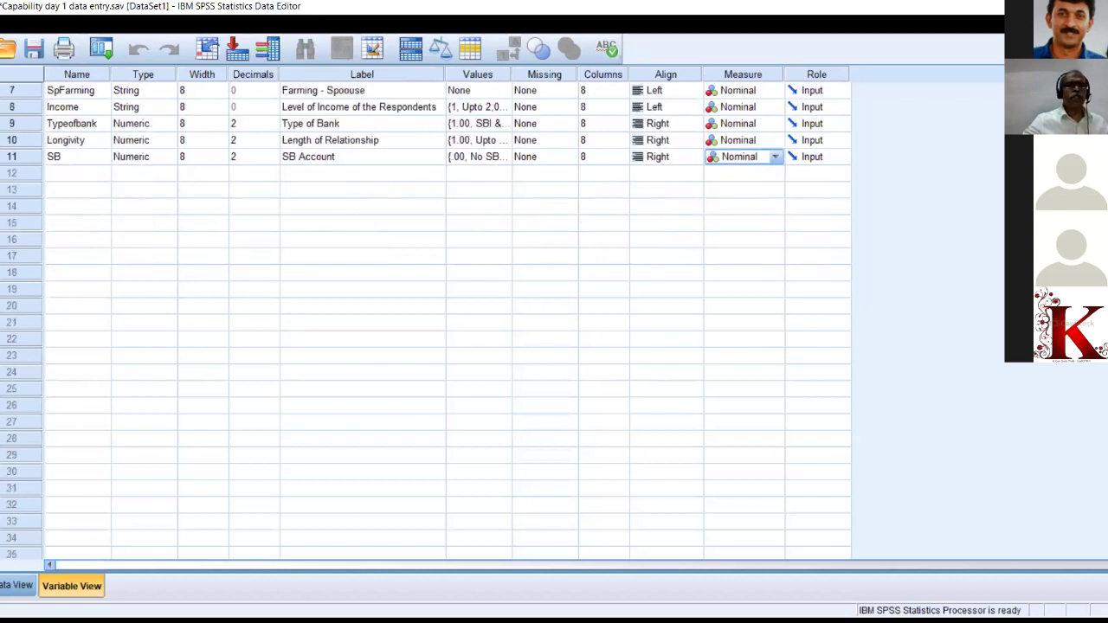
click(58, 175)
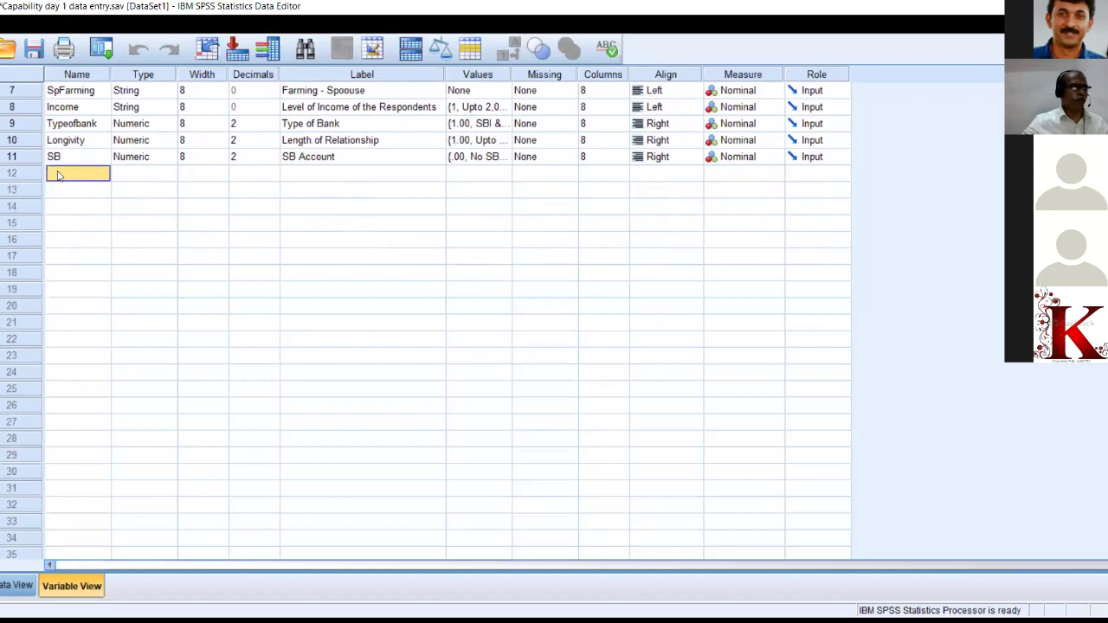